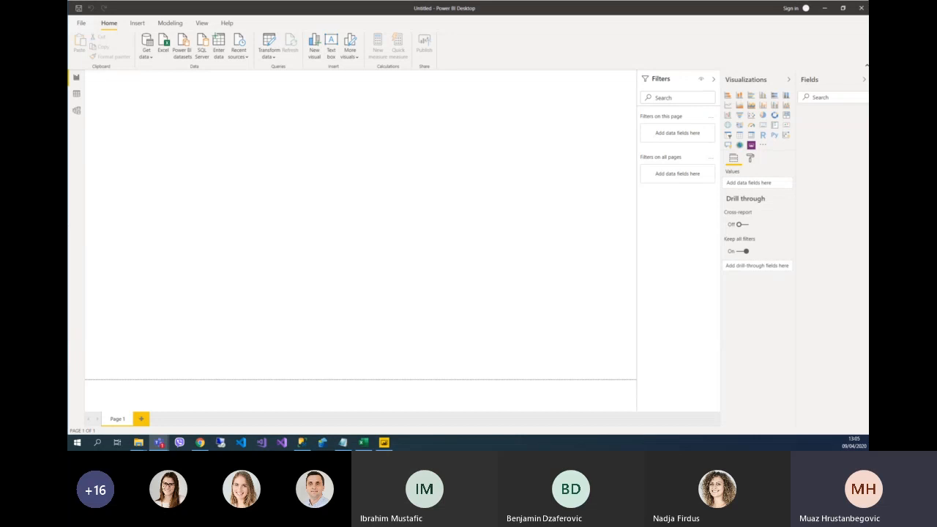
Look through the Day 2 files and the channel posts in the Power BI Workshop team in Teams.
{"action": "left_click_drag", "start_coordinate": [68, 18], "coordinate": [247, 55]}
{"action": "left_click", "coordinate": [727, 41]}
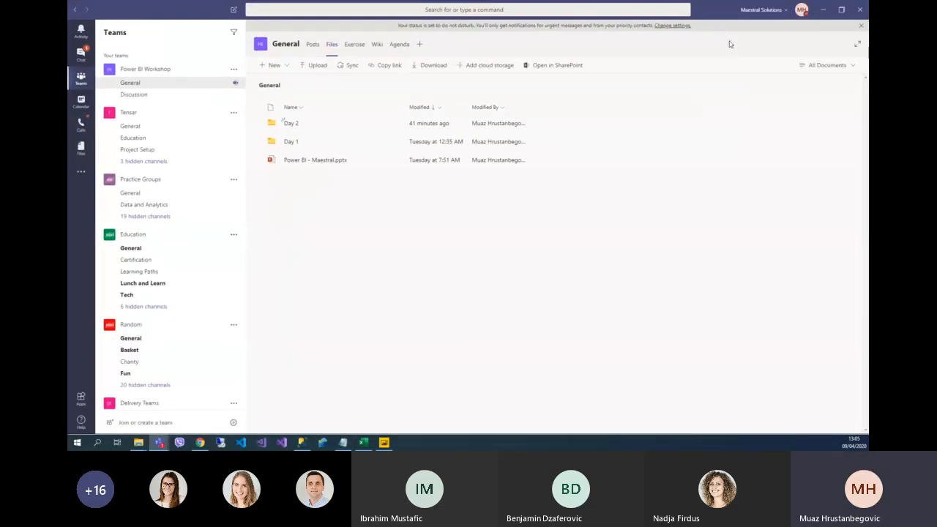
{"action": "left_click", "coordinate": [290, 124]}
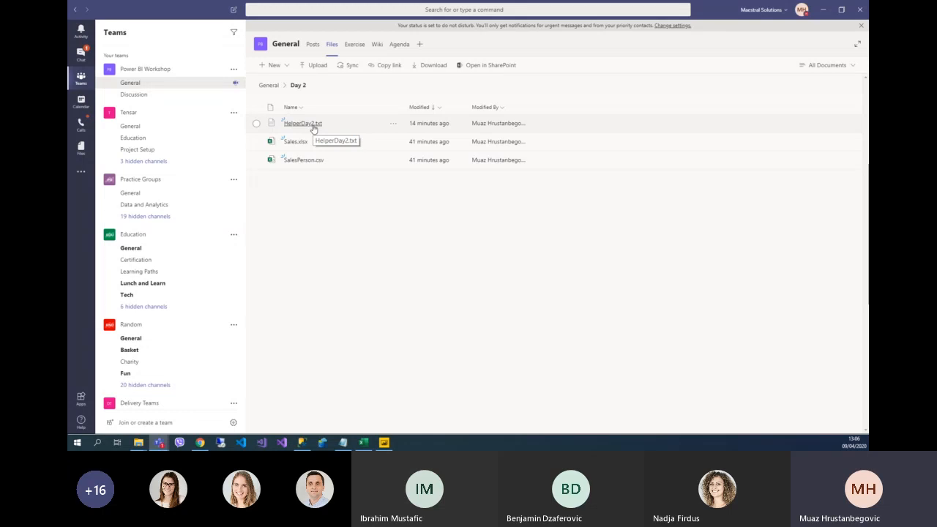
{"action": "left_click", "coordinate": [313, 46]}
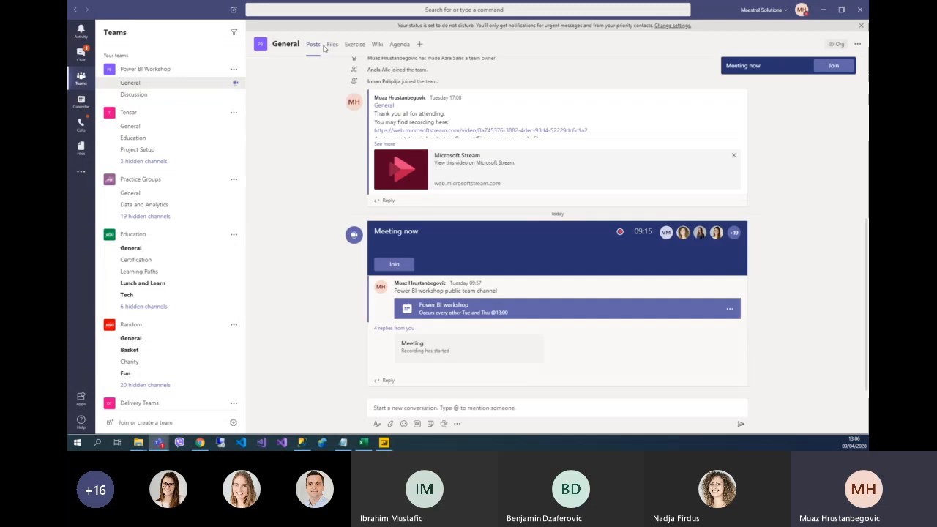
{"action": "left_click", "coordinate": [824, 10]}
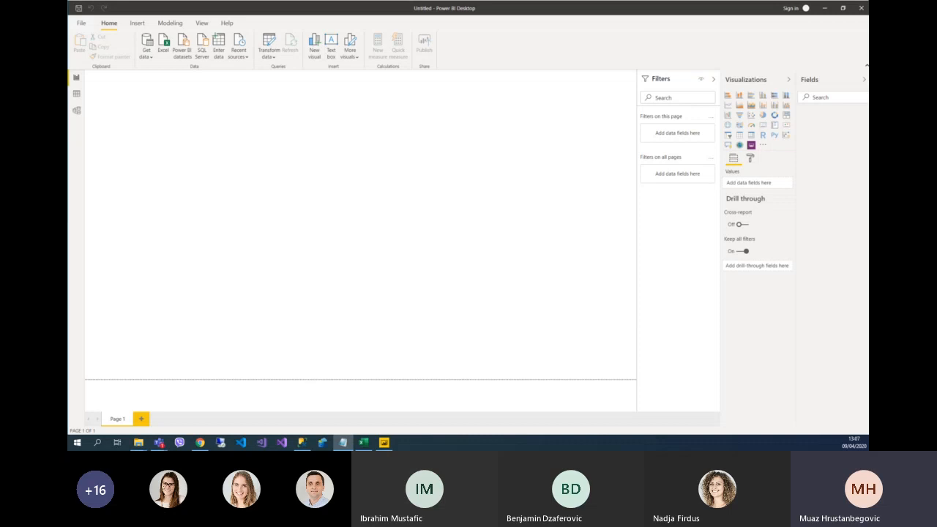
Search the available data sources for azure and open the SQL Server database connection settings.
{"action": "left_click", "coordinate": [149, 55]}
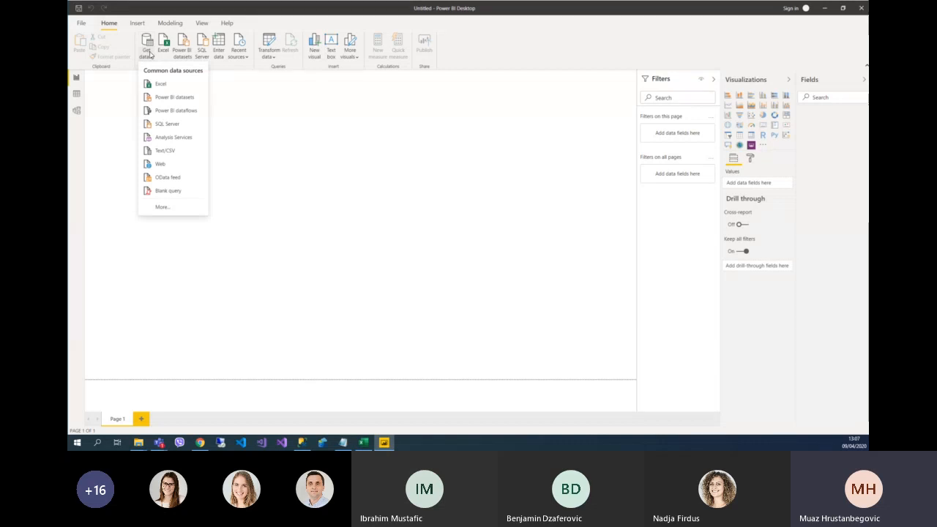
{"action": "left_click", "coordinate": [164, 207]}
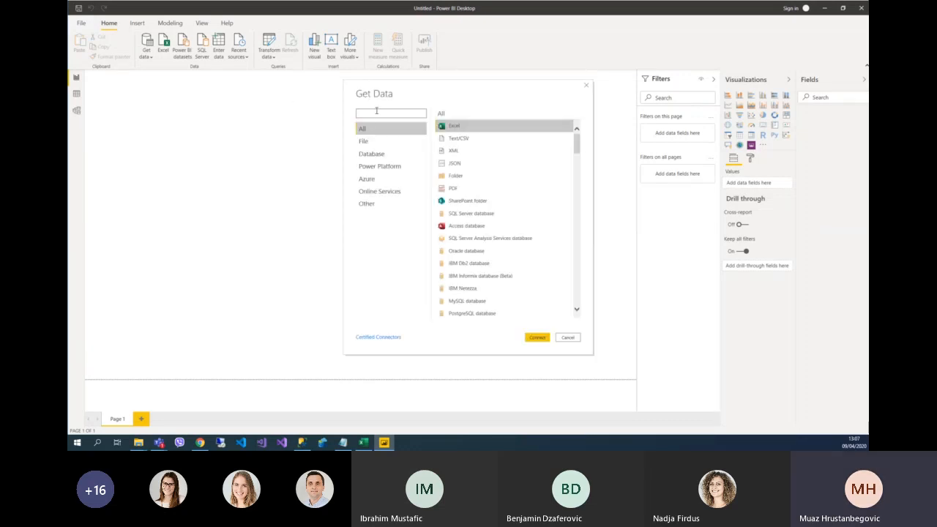
{"action": "type", "text": "azure"}
{"action": "left_click", "coordinate": [537, 337]}
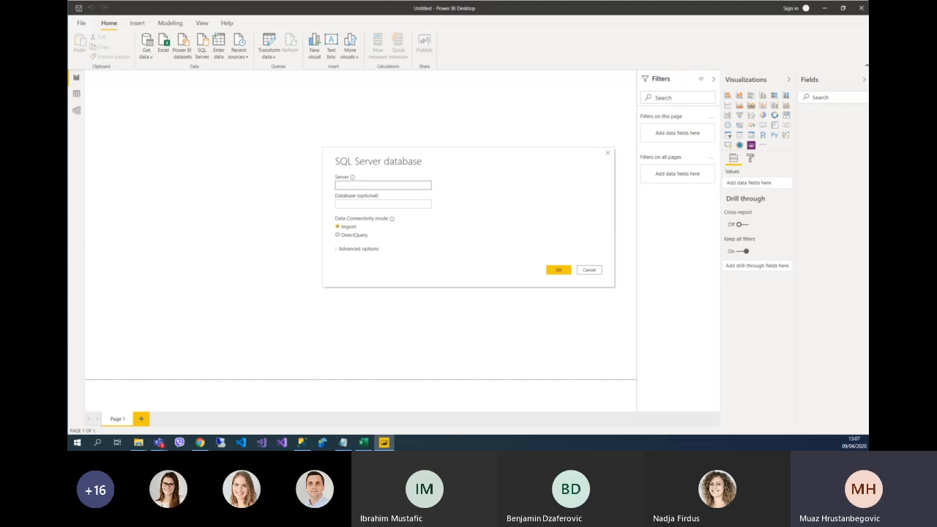
Enter sqlpowerbimaestral.database.windows.net as the server and AdventureWorksLT as the database.
{"action": "key", "text": "alt+Tab"}
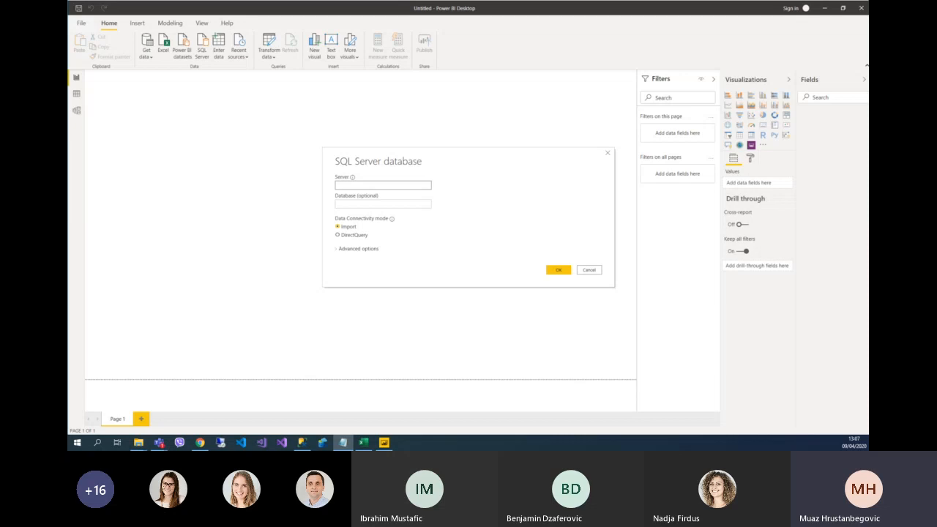
{"action": "left_click_drag", "start_coordinate": [357, 161], "coordinate": [343, 176]}
{"action": "type", "text": "sqlpowerbimaestral.database.windows.net"}
{"action": "left_click", "coordinate": [365, 219]}
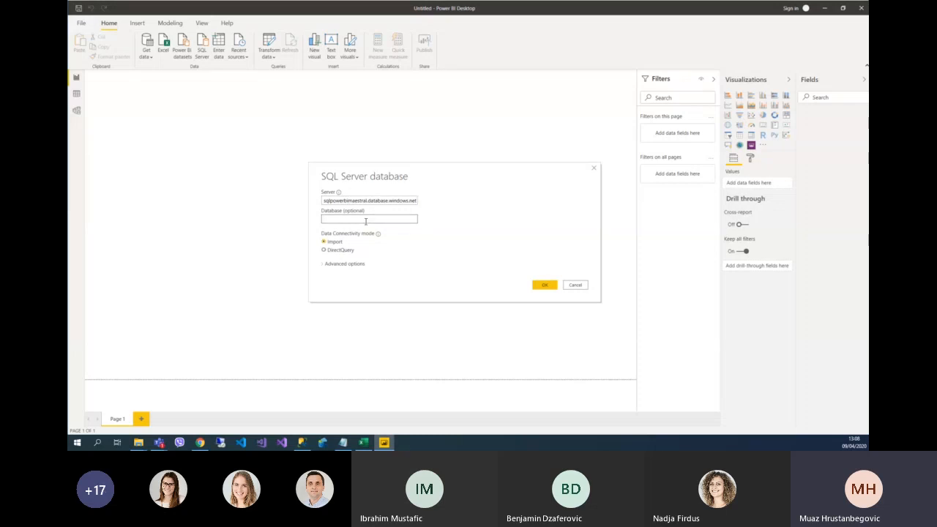
{"action": "type", "text": "Ad"}
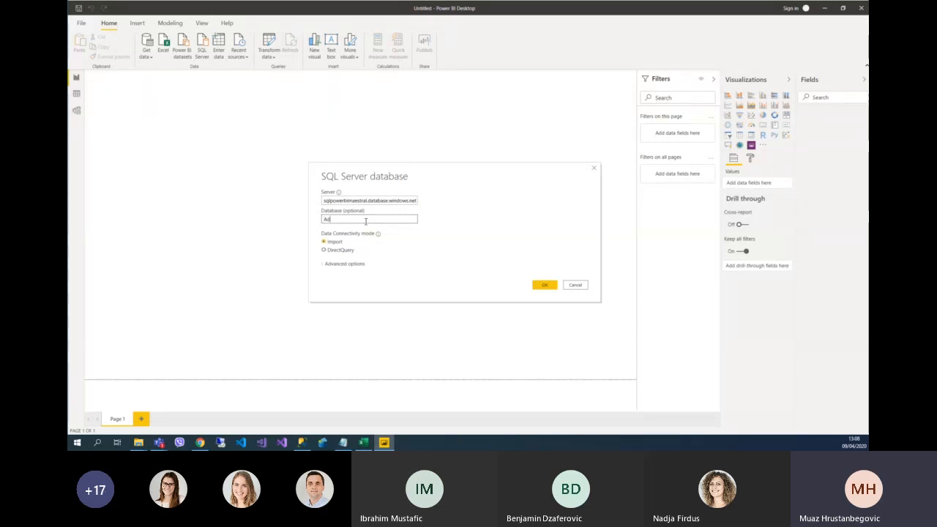
{"action": "type", "text": "ventureWorksLT"}
{"action": "left_click_drag", "start_coordinate": [425, 177], "coordinate": [425, 110]}
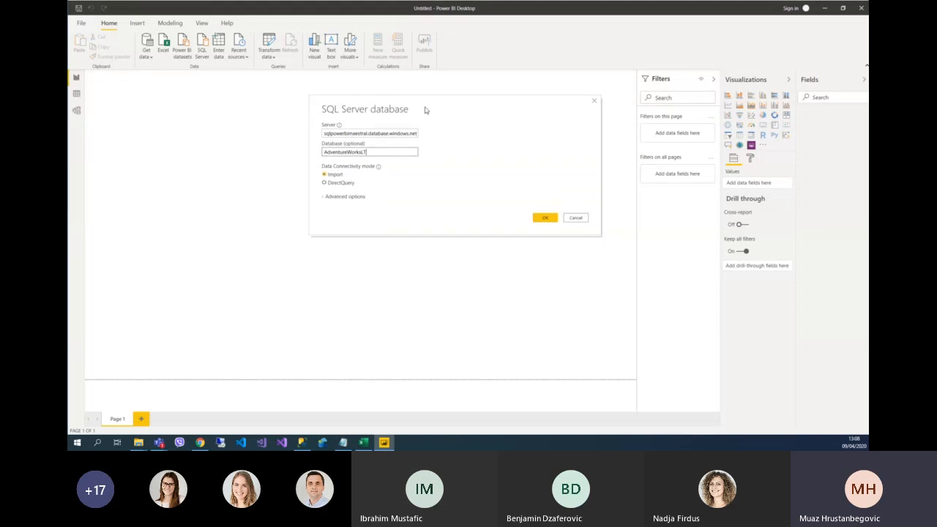
Copy the SELECT query from HelperDay2 in Notepad into the connection's SQL statement under the advanced options.
{"action": "left_click", "coordinate": [324, 196]}
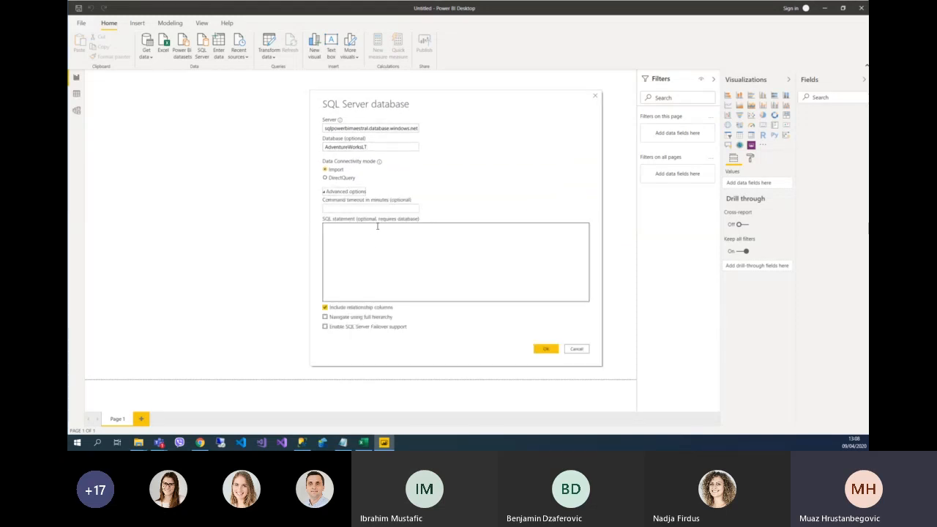
{"action": "left_click", "coordinate": [342, 443]}
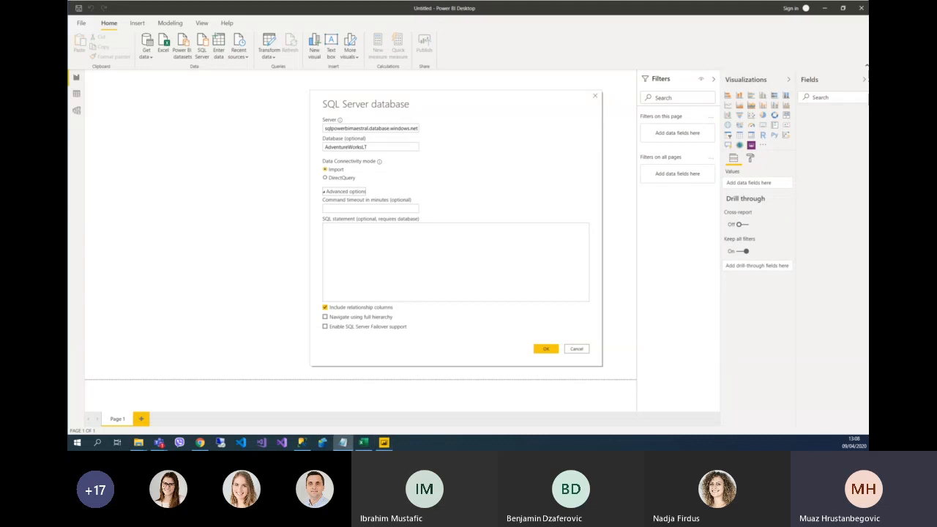
{"action": "left_click", "coordinate": [371, 264]}
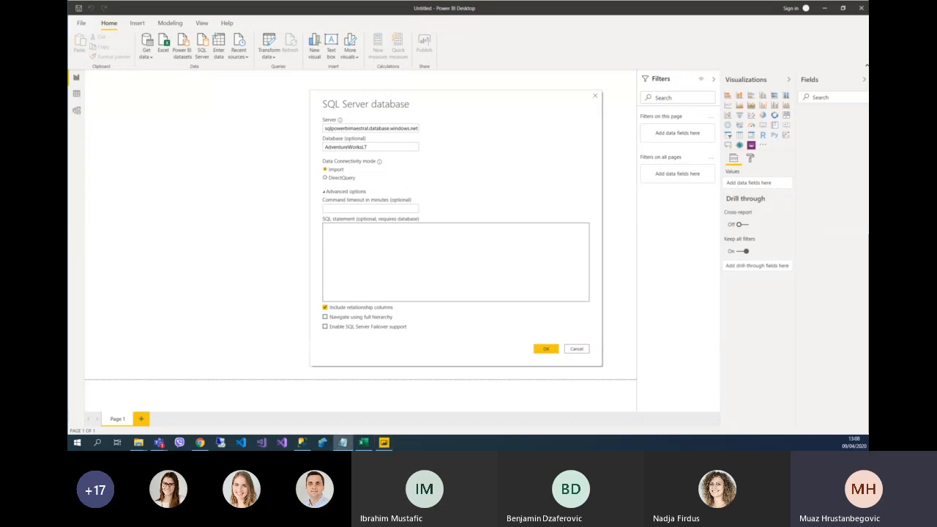
{"action": "left_click", "coordinate": [342, 441]}
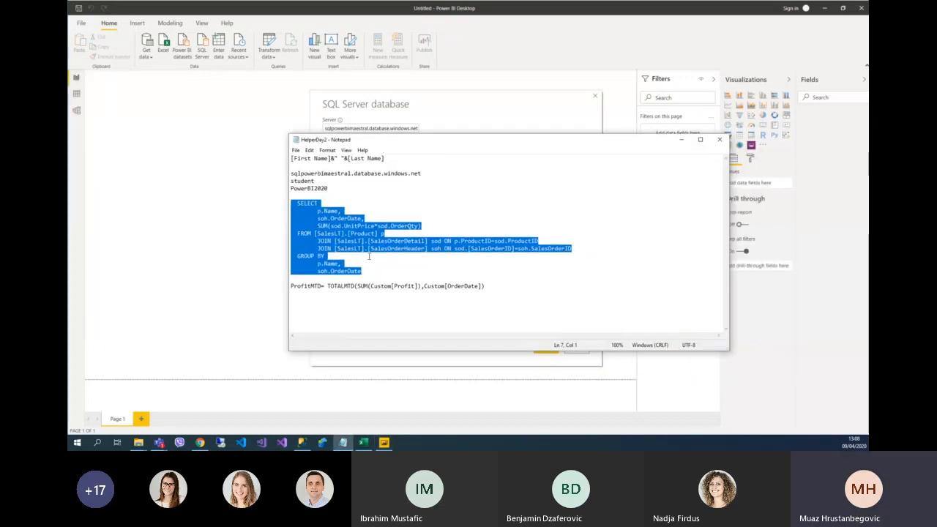
{"action": "right_click", "coordinate": [359, 230]}
{"action": "left_click", "coordinate": [385, 257]}
{"action": "left_click", "coordinate": [687, 140]}
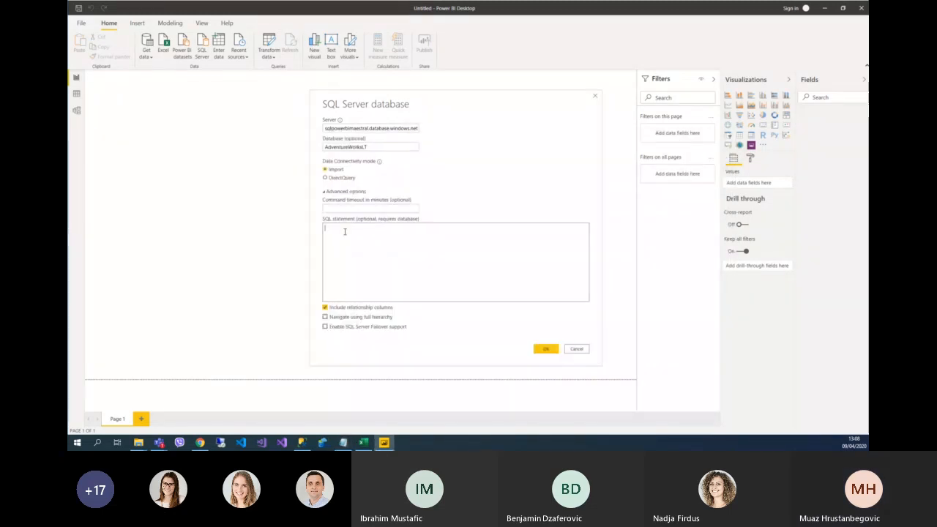
{"action": "right_click", "coordinate": [345, 234]}
{"action": "left_click", "coordinate": [375, 264]}
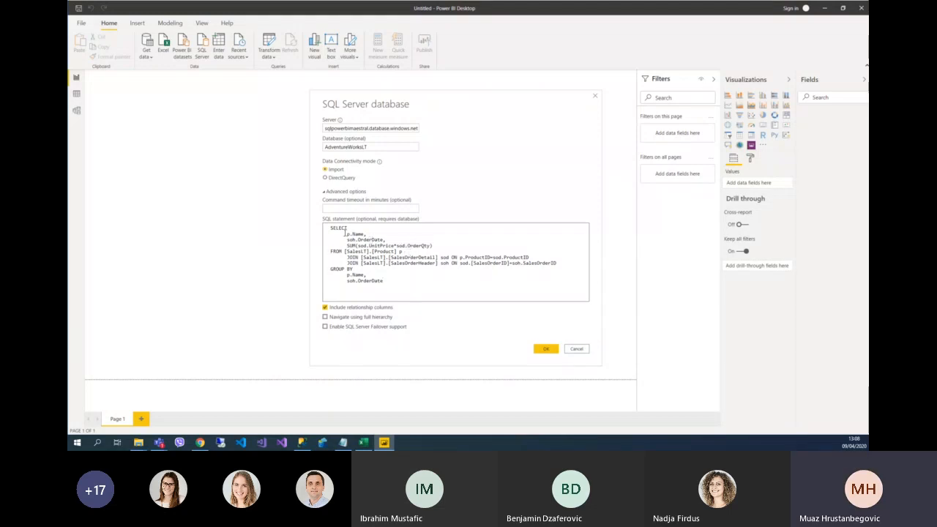
Examine the SQL statement's selected columns, the summed sales expression, the joins and the grouping.
{"action": "left_click_drag", "start_coordinate": [348, 234], "coordinate": [431, 246]}
{"action": "left_click", "coordinate": [453, 244]}
{"action": "left_click_drag", "start_coordinate": [345, 233], "coordinate": [401, 242]}
{"action": "left_click", "coordinate": [391, 239]}
{"action": "left_click_drag", "start_coordinate": [384, 281], "coordinate": [324, 230]}
{"action": "left_click", "coordinate": [326, 229]}
{"action": "left_click_drag", "start_coordinate": [393, 283], "coordinate": [312, 220]}
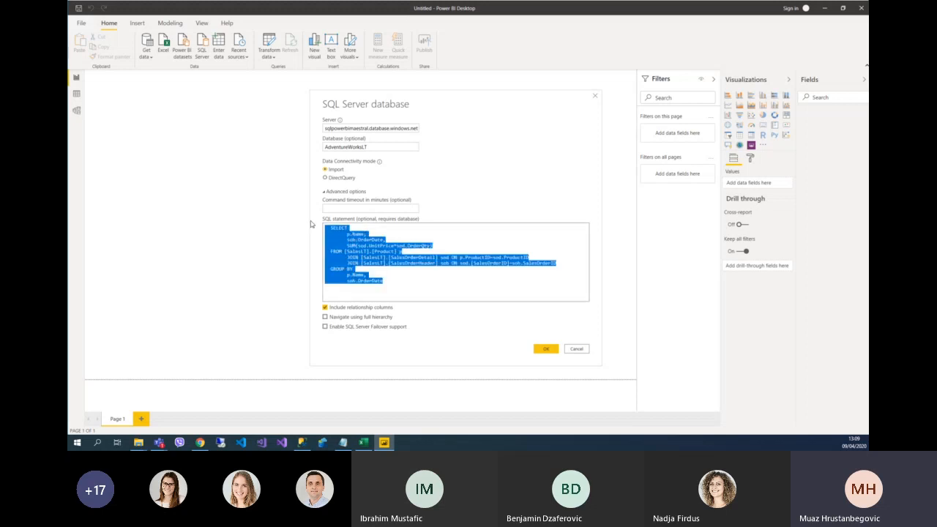
{"action": "left_click", "coordinate": [396, 273]}
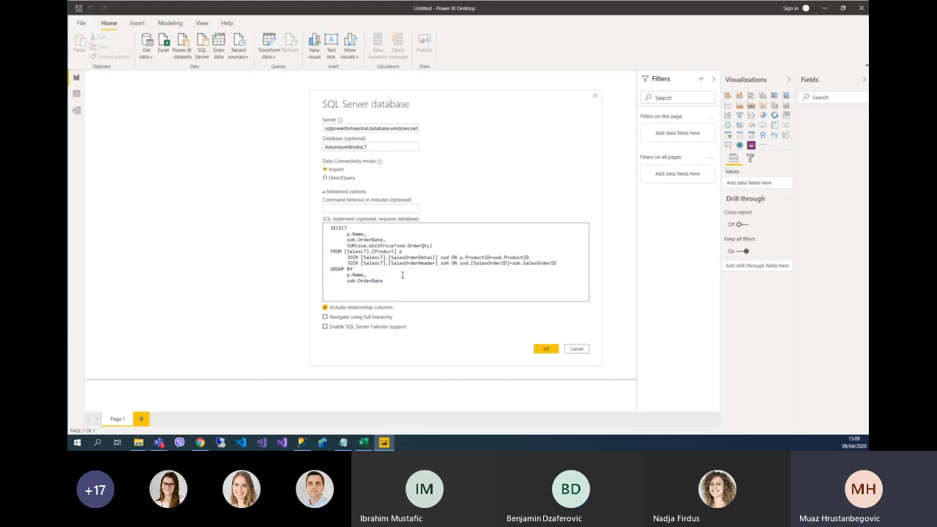
Run the SQL statement against AdventureWorksLT and load its result into the model.
{"action": "left_click", "coordinate": [546, 349]}
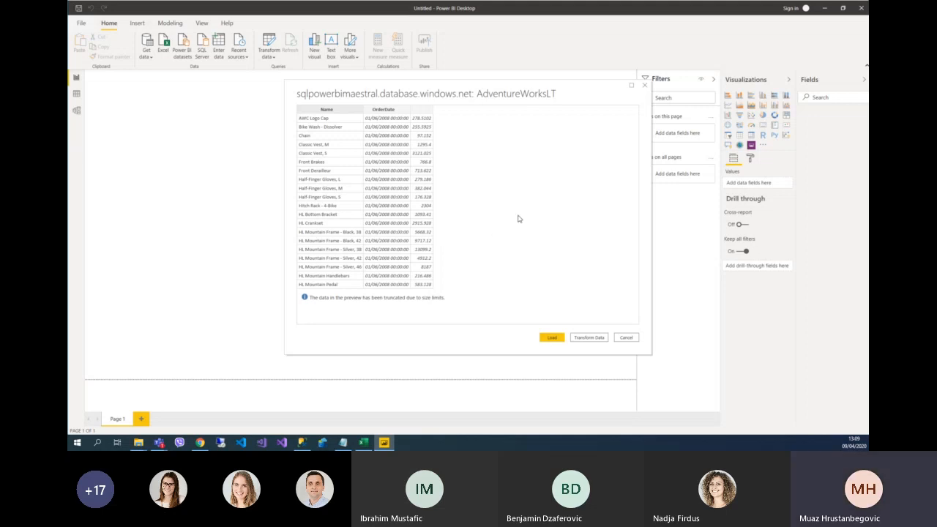
{"action": "left_click", "coordinate": [551, 338]}
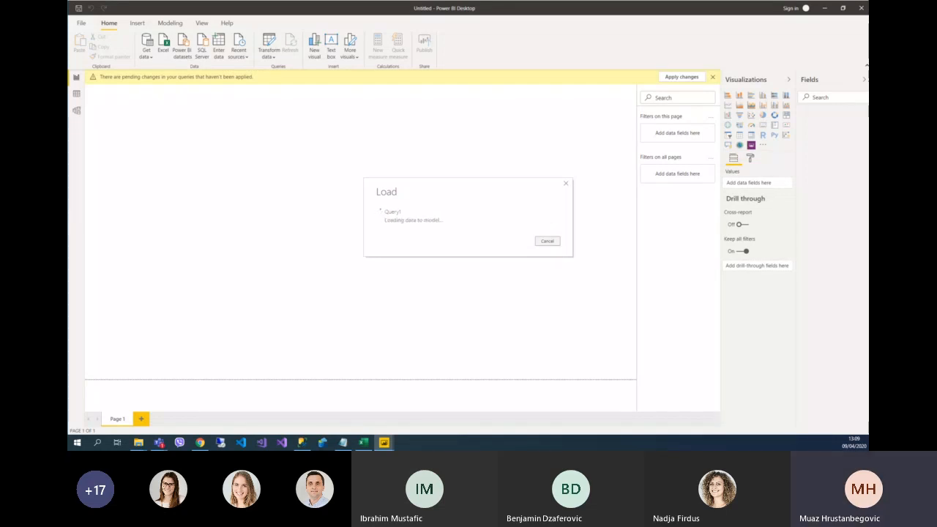
{"action": "left_click", "coordinate": [343, 442]}
{"action": "left_click_drag", "start_coordinate": [421, 141], "coordinate": [27, 165]}
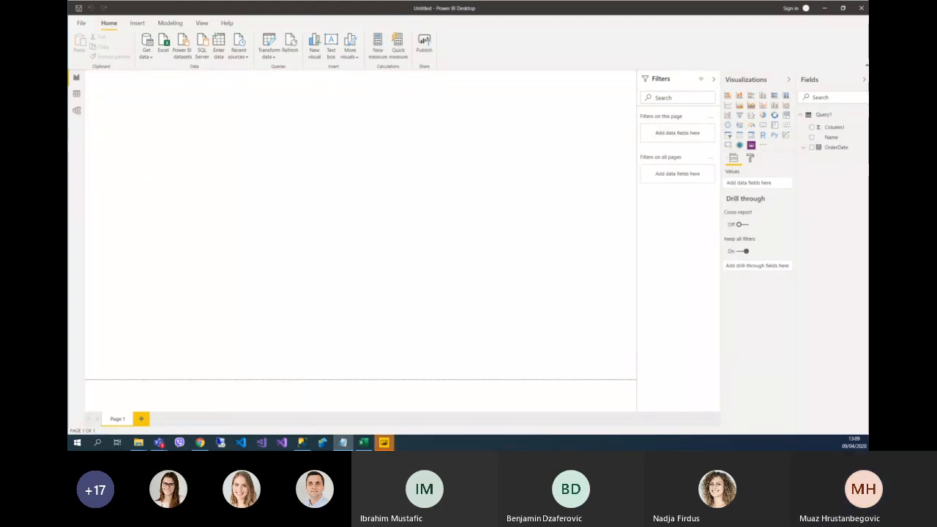
Rename the Query1 table as Custom.
{"action": "left_click", "coordinate": [823, 114]}
{"action": "left_click", "coordinate": [800, 115]}
{"action": "double_click", "coordinate": [825, 115]}
{"action": "type", "text": "Custome"}
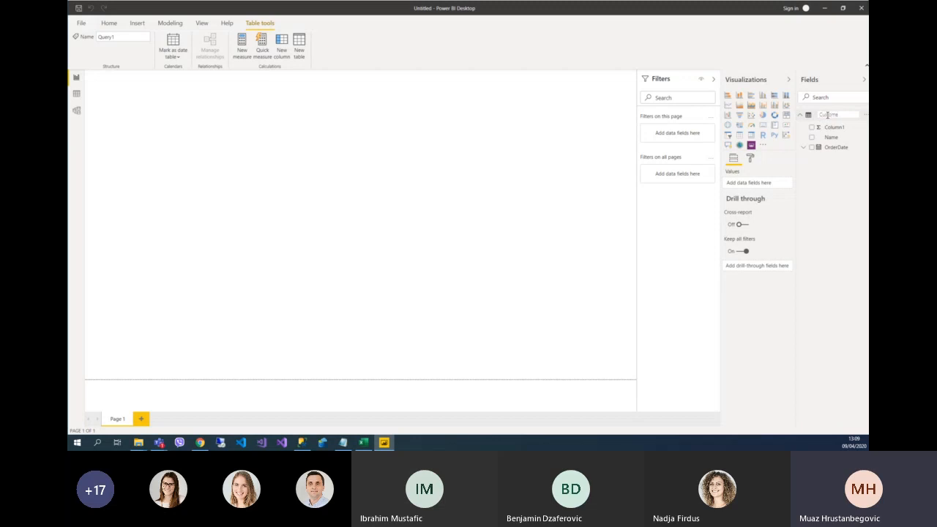
{"action": "left_click", "coordinate": [829, 207]}
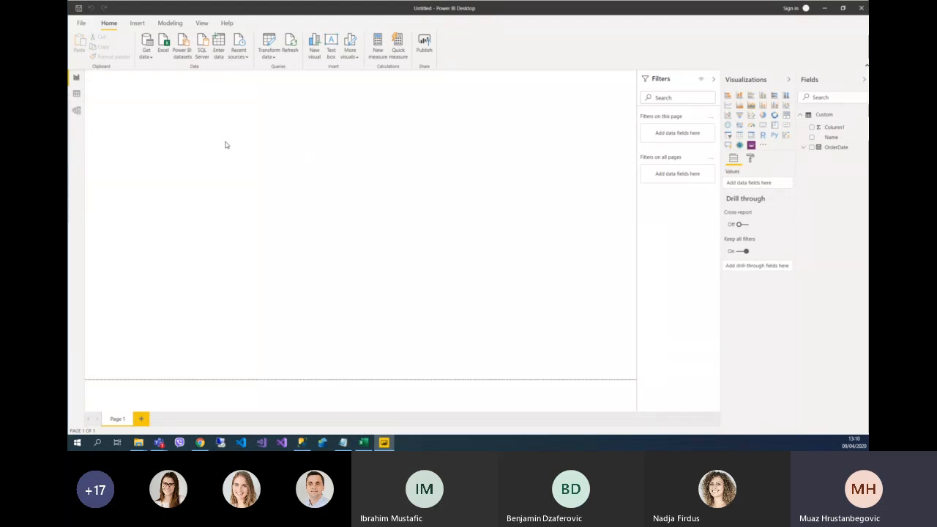
Find the azure data source again and connect to the server sqlpowerbimaestral.database.windows.net in Import mode.
{"action": "left_click", "coordinate": [144, 55]}
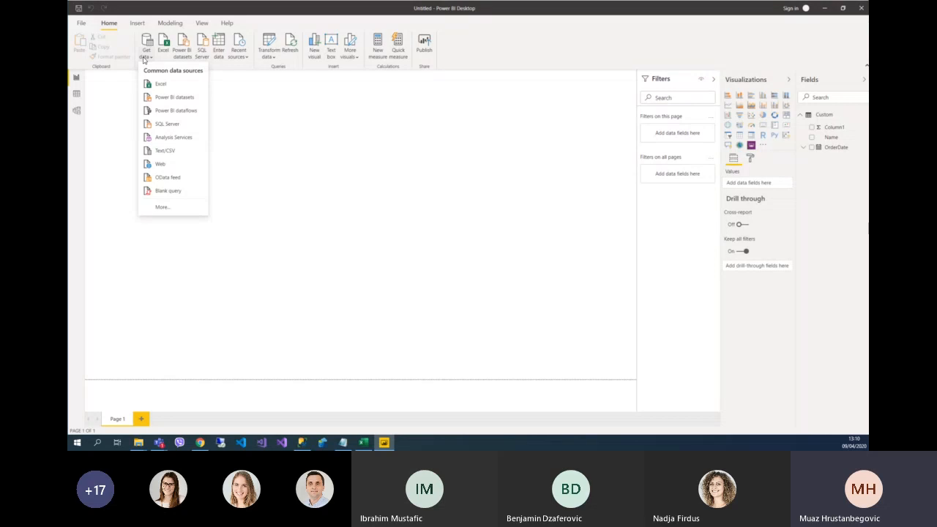
{"action": "left_click", "coordinate": [162, 208]}
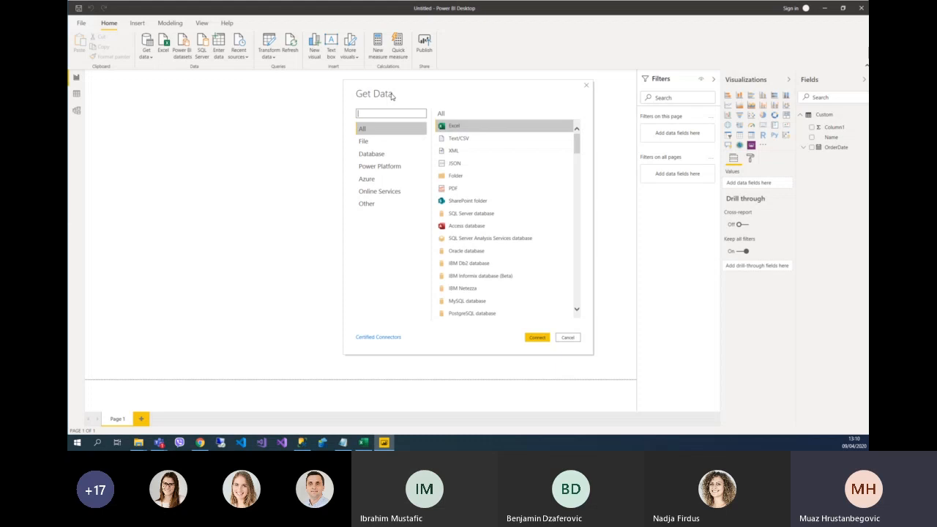
{"action": "type", "text": "azure"}
{"action": "left_click", "coordinate": [540, 337]}
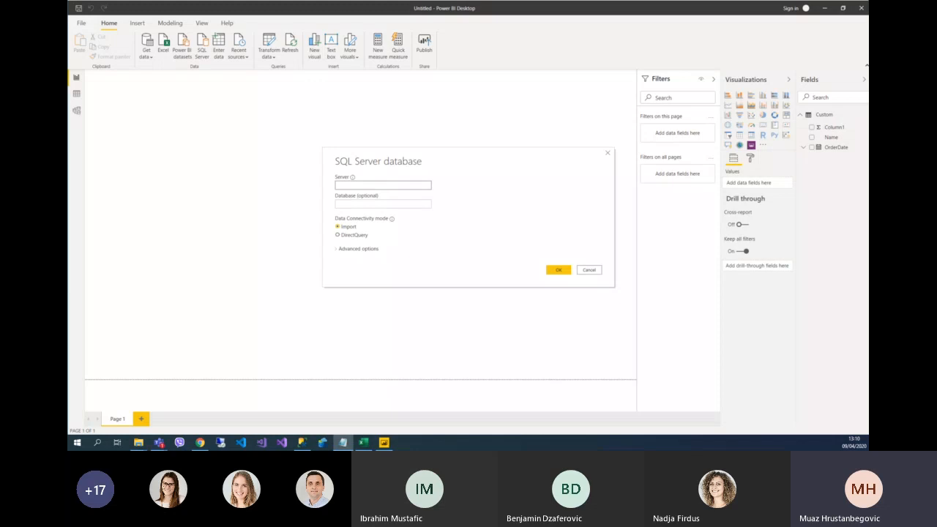
{"action": "key", "text": "ctrl+v"}
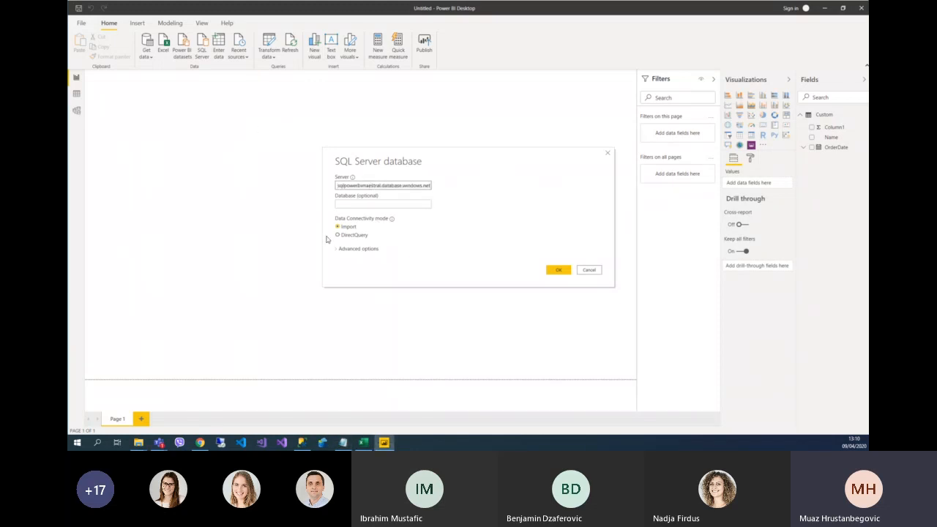
{"action": "left_click", "coordinate": [557, 269]}
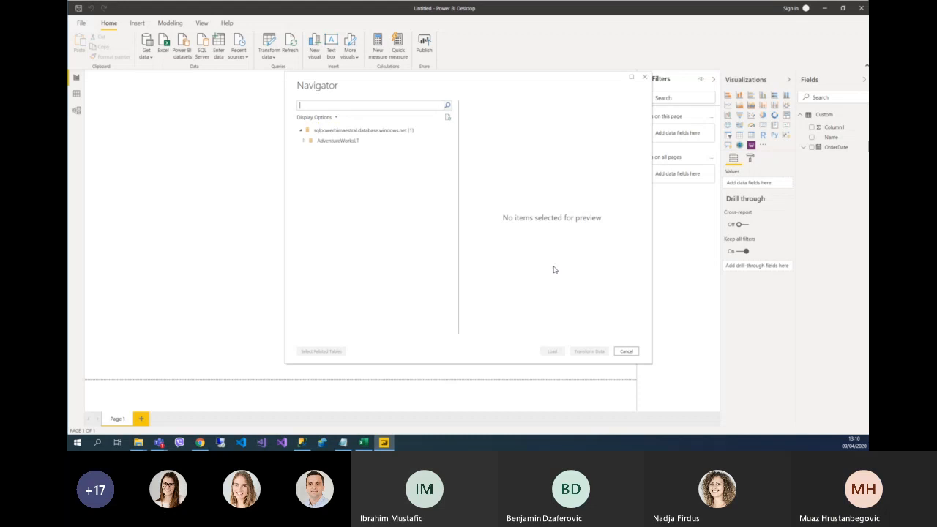
Load SalesLT.SalesOrderDetail, SalesLT.SalesOrderHeader and their related tables from AdventureWorksLT, and collapse the Custom table's field list.
{"action": "left_click", "coordinate": [304, 141]}
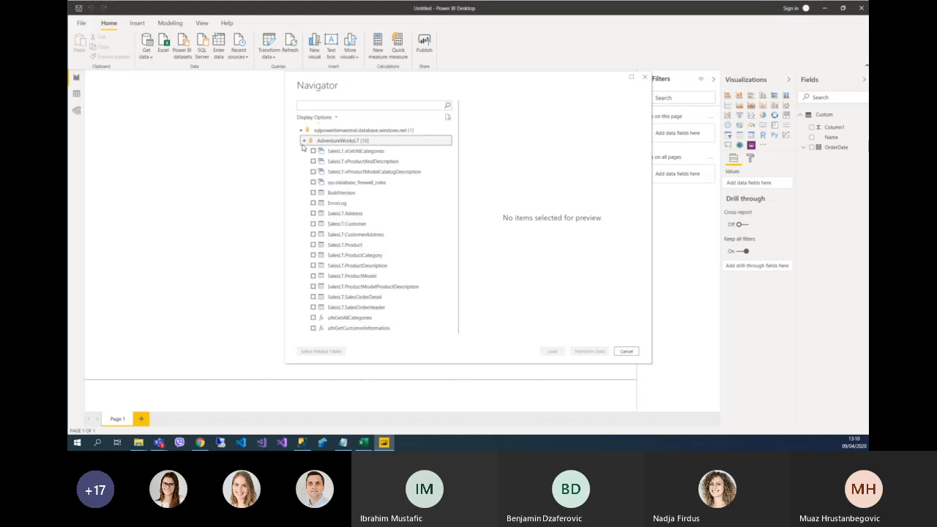
{"action": "left_click", "coordinate": [314, 297]}
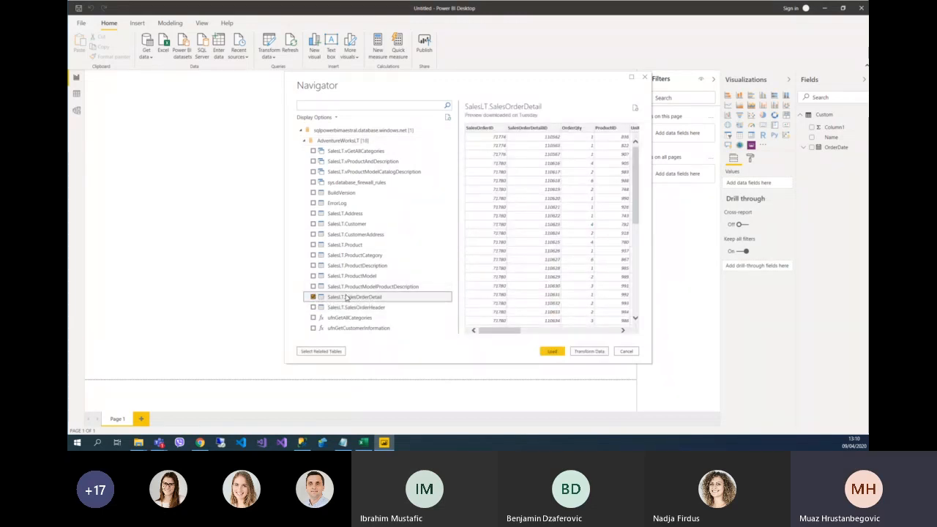
{"action": "left_click", "coordinate": [313, 307]}
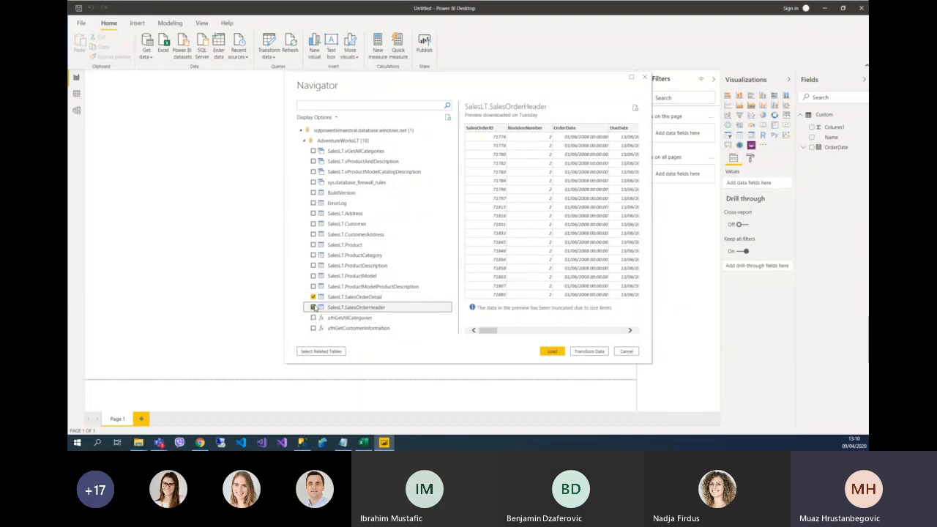
{"action": "left_click", "coordinate": [321, 352]}
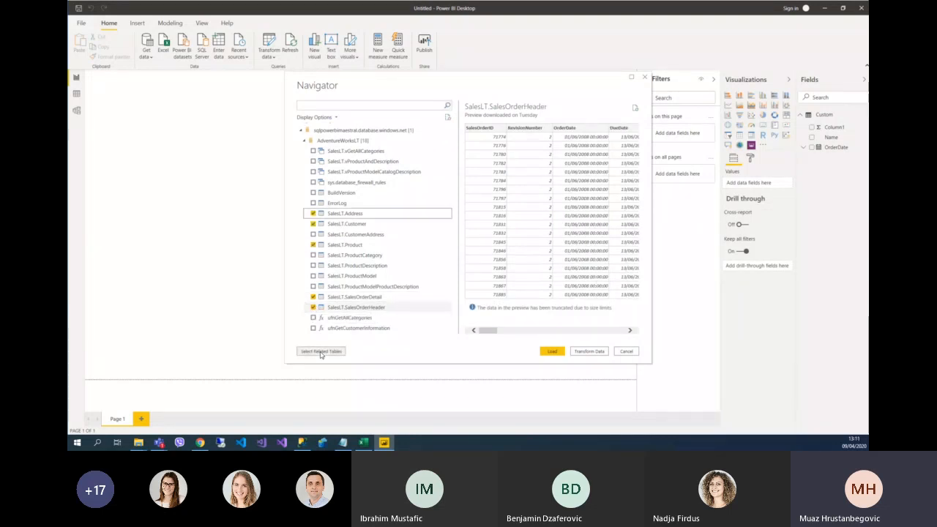
{"action": "left_click", "coordinate": [554, 353]}
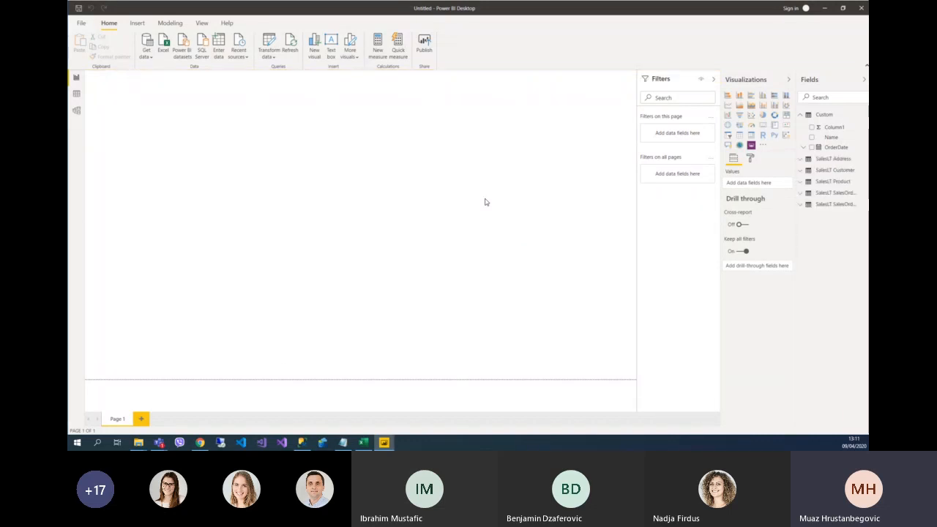
{"action": "left_click", "coordinate": [803, 117]}
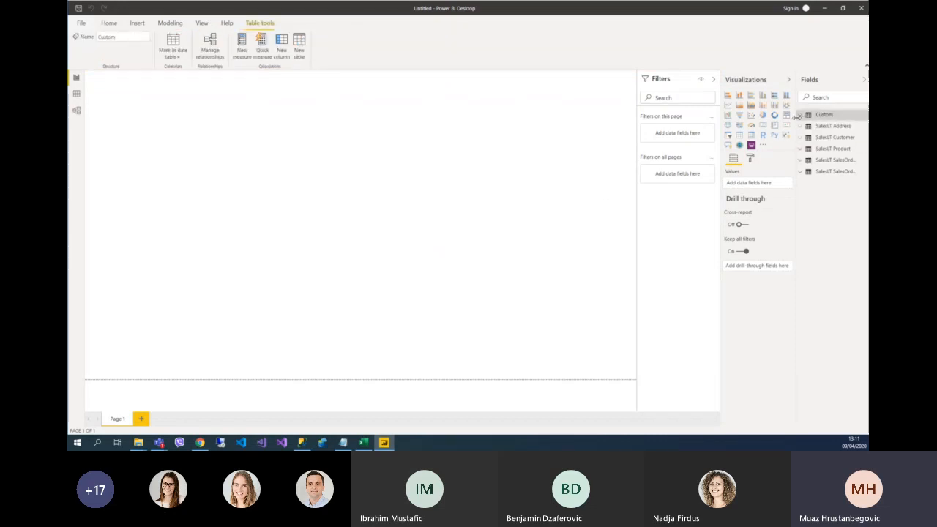
{"action": "left_click", "coordinate": [814, 117]}
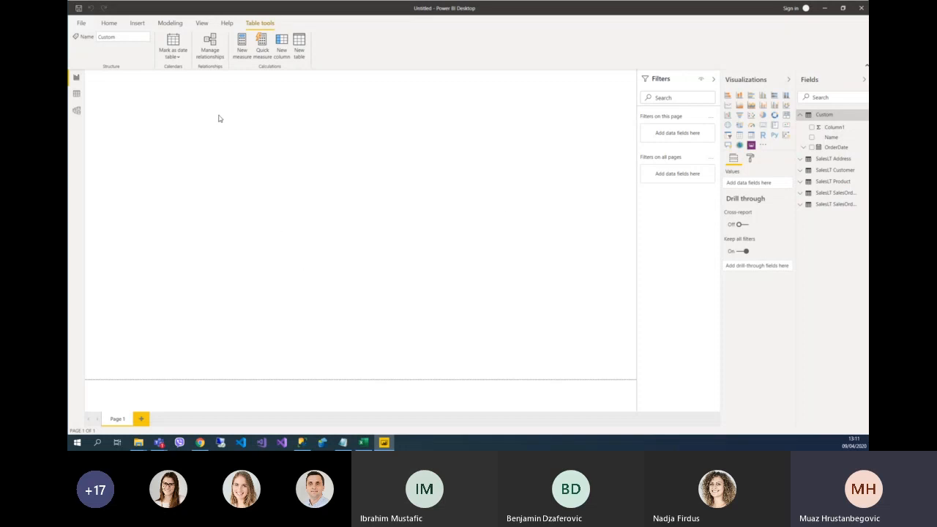
{"action": "left_click", "coordinate": [84, 25]}
{"action": "left_click", "coordinate": [537, 129]}
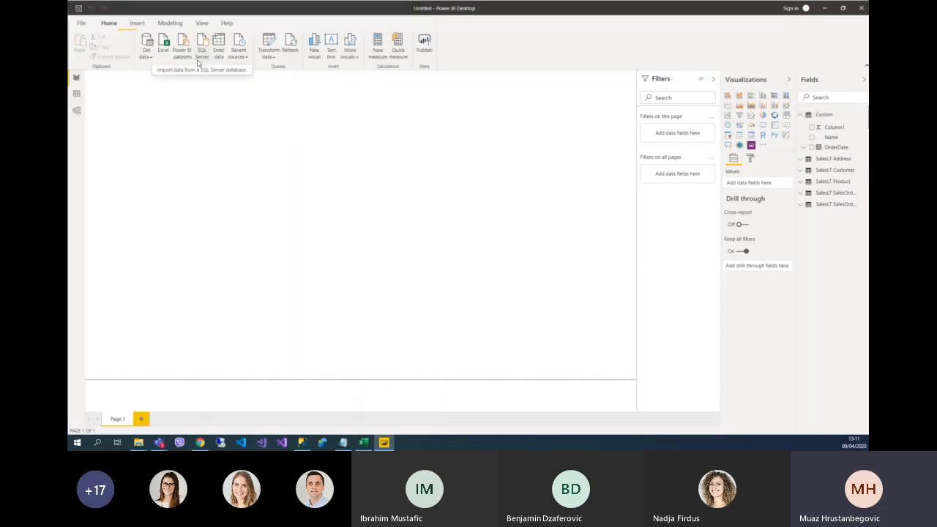
{"action": "left_click", "coordinate": [818, 117]}
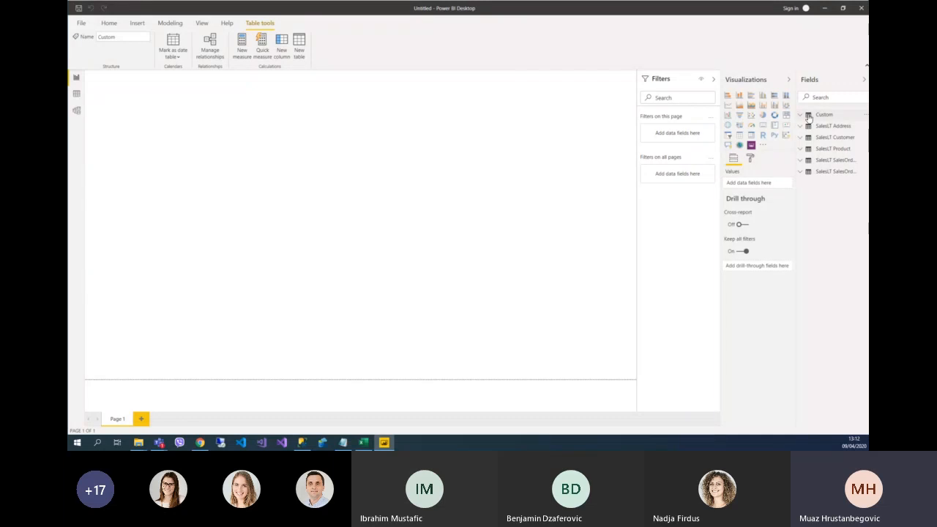
{"action": "left_click", "coordinate": [108, 23]}
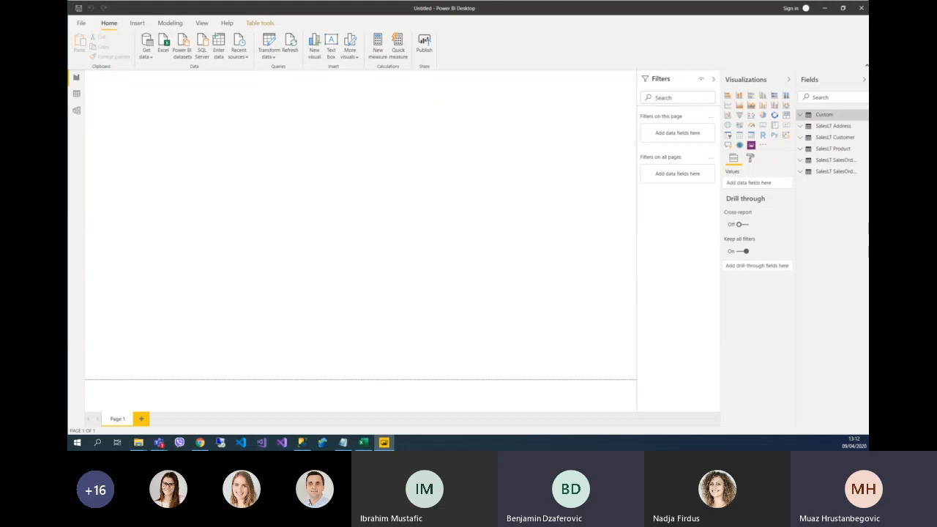
{"action": "key", "text": "alt+Tab"}
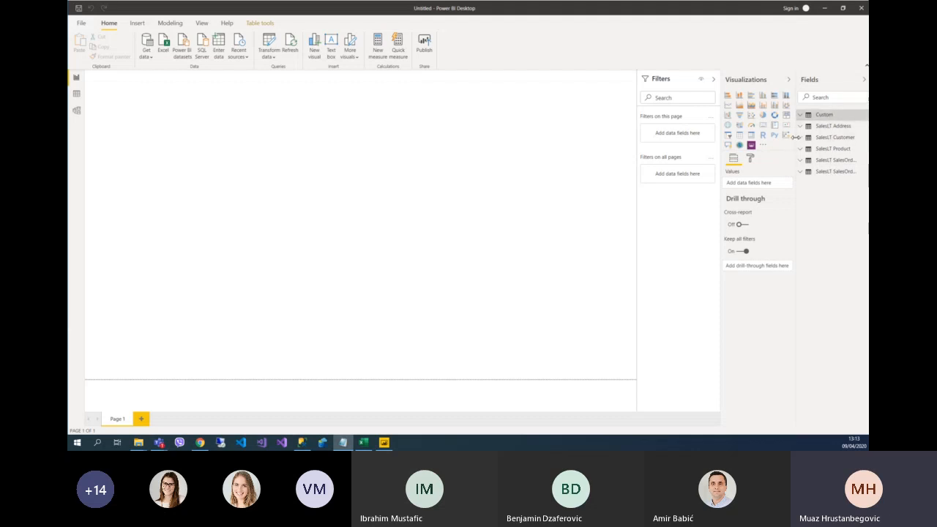
Widen the Fields pane until the full table names fit, and refresh the data of all loaded tables.
{"action": "left_click_drag", "start_coordinate": [796, 139], "coordinate": [718, 138]}
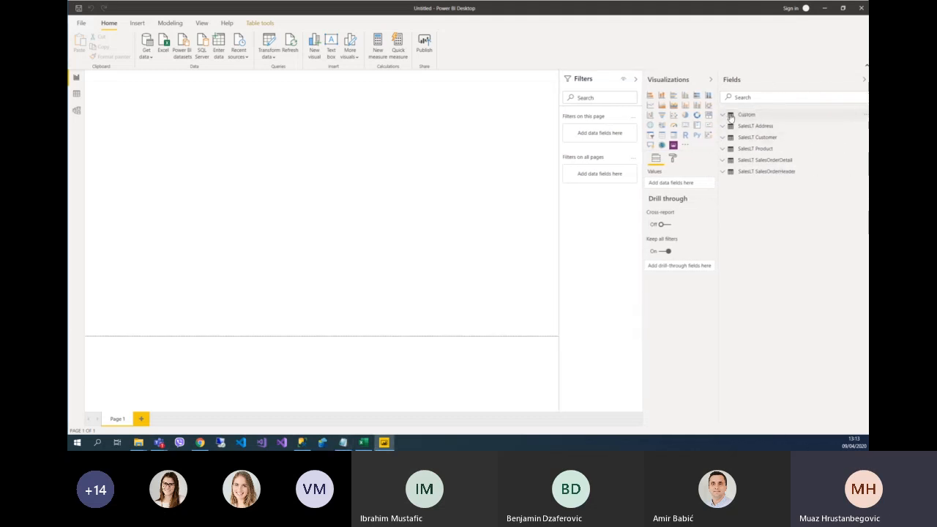
{"action": "left_click", "coordinate": [726, 115]}
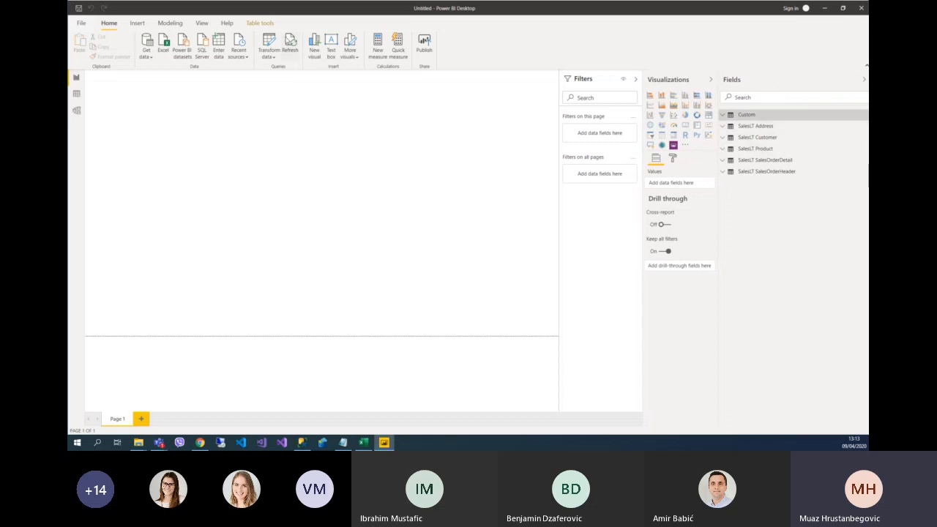
{"action": "left_click", "coordinate": [291, 53]}
{"action": "mouse_move", "coordinate": [642, 134]}
{"action": "left_mouse_down"}
{"action": "mouse_move", "coordinate": [622, 137]}
{"action": "mouse_move", "coordinate": [638, 137]}
{"action": "left_mouse_up"}
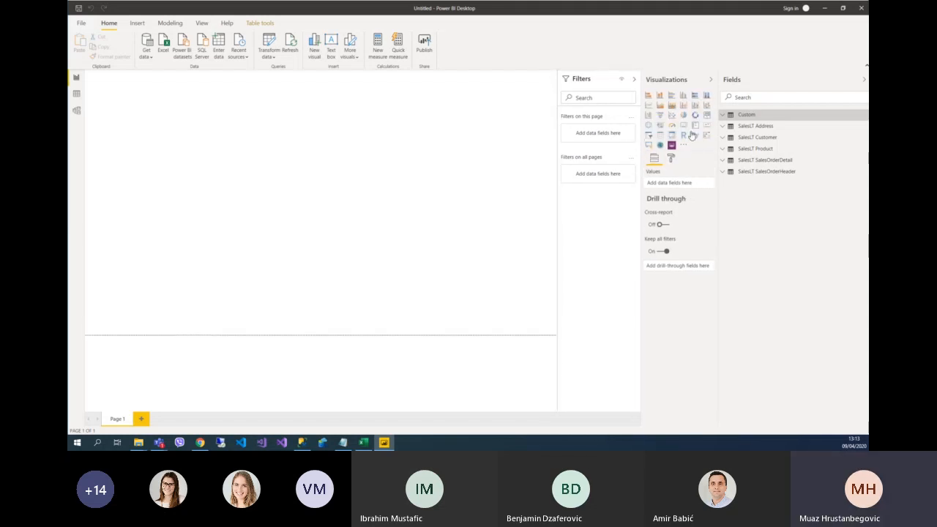
{"action": "left_click", "coordinate": [751, 117]}
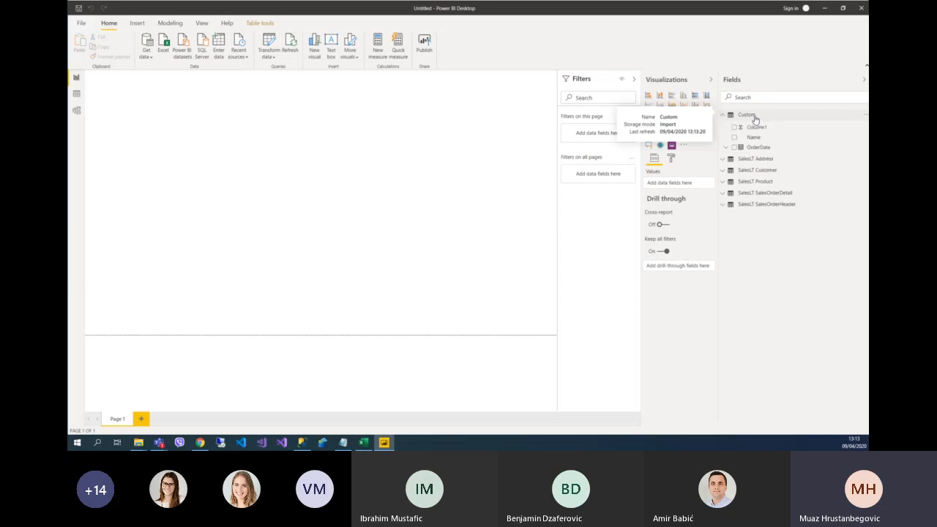
{"action": "left_click", "coordinate": [723, 116]}
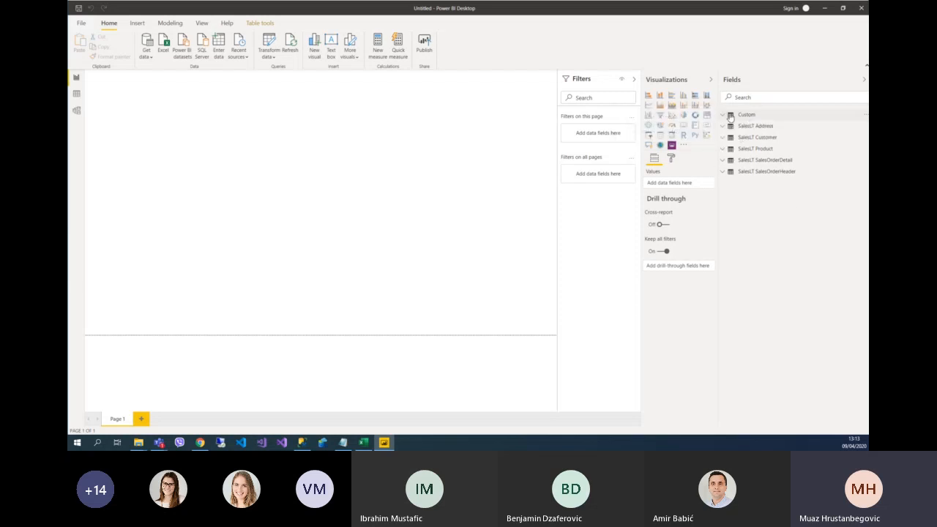
Preview the Sales sheet of the Sales Excel workbook as a data source and leave the import without loading it.
{"action": "left_click", "coordinate": [147, 59]}
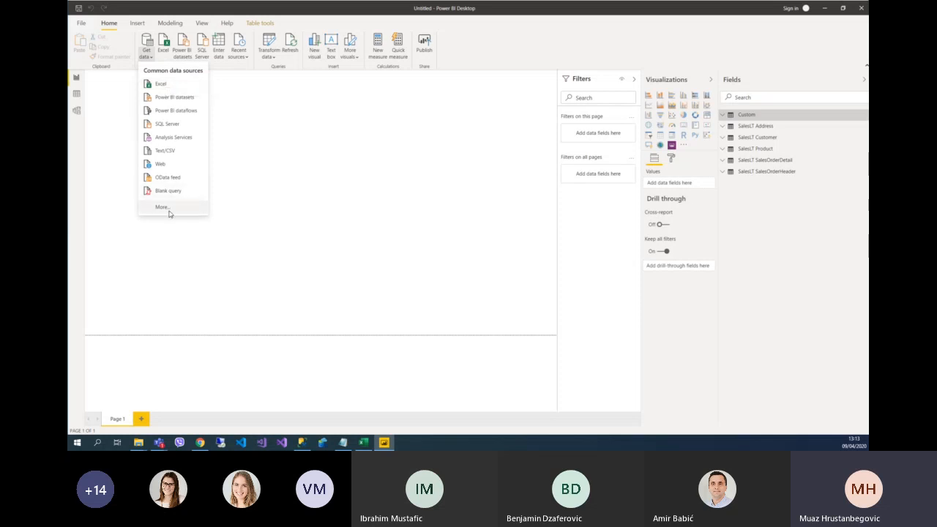
{"action": "left_click", "coordinate": [175, 89]}
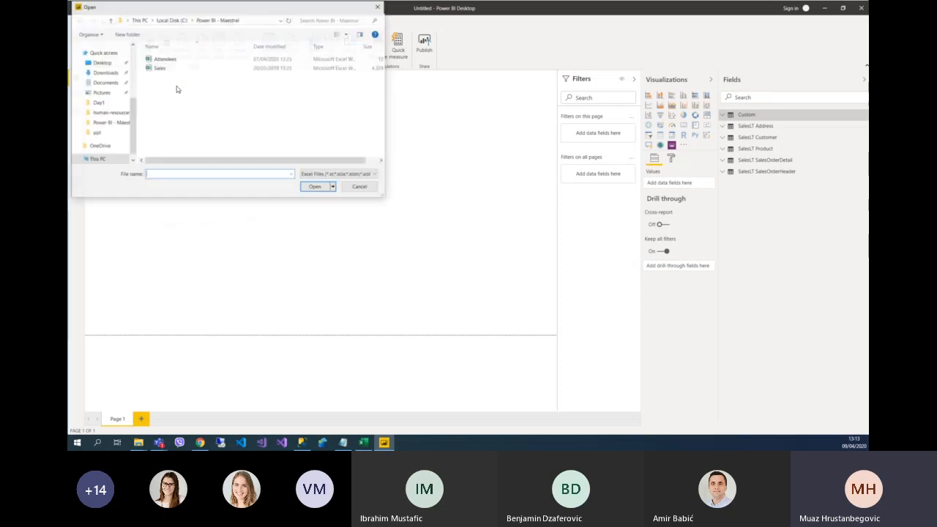
{"action": "left_click", "coordinate": [160, 69]}
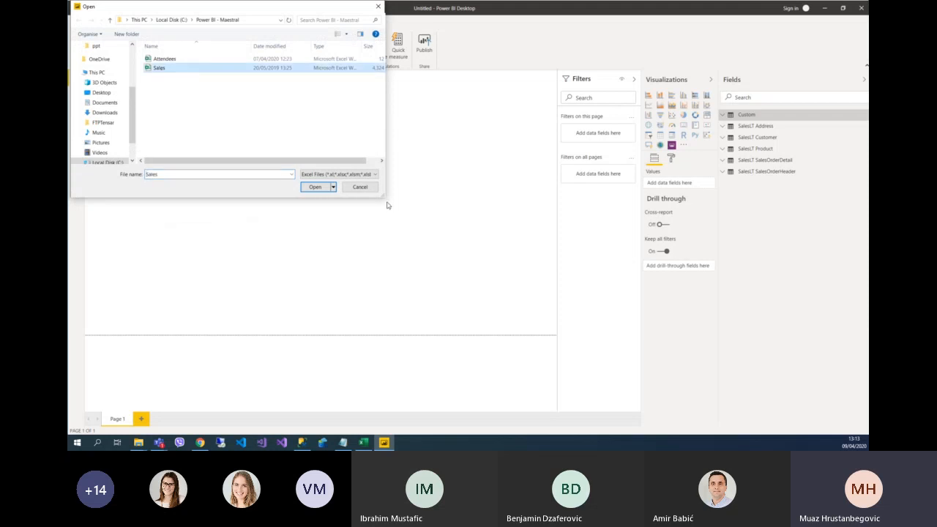
{"action": "left_click", "coordinate": [314, 187]}
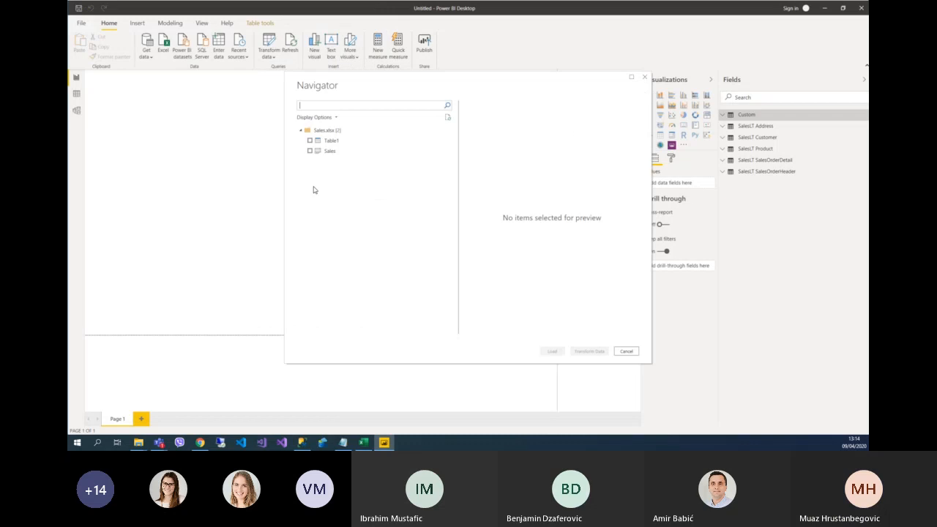
{"action": "left_click", "coordinate": [329, 150]}
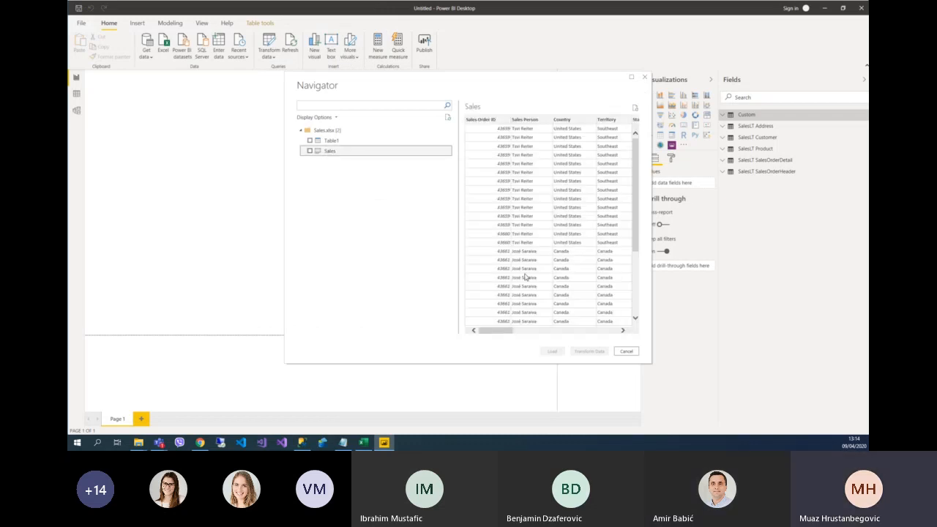
{"action": "left_click", "coordinate": [310, 151]}
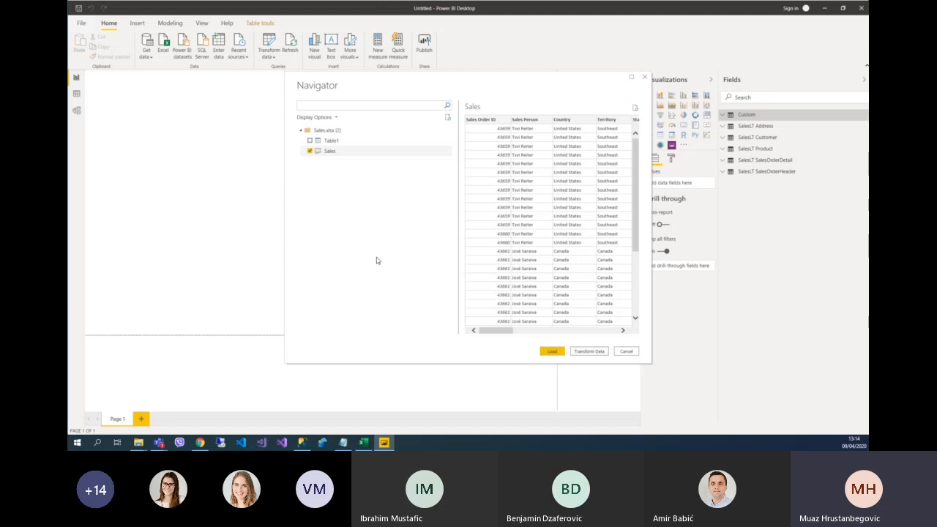
{"action": "left_click", "coordinate": [310, 151]}
{"action": "left_click", "coordinate": [626, 352]}
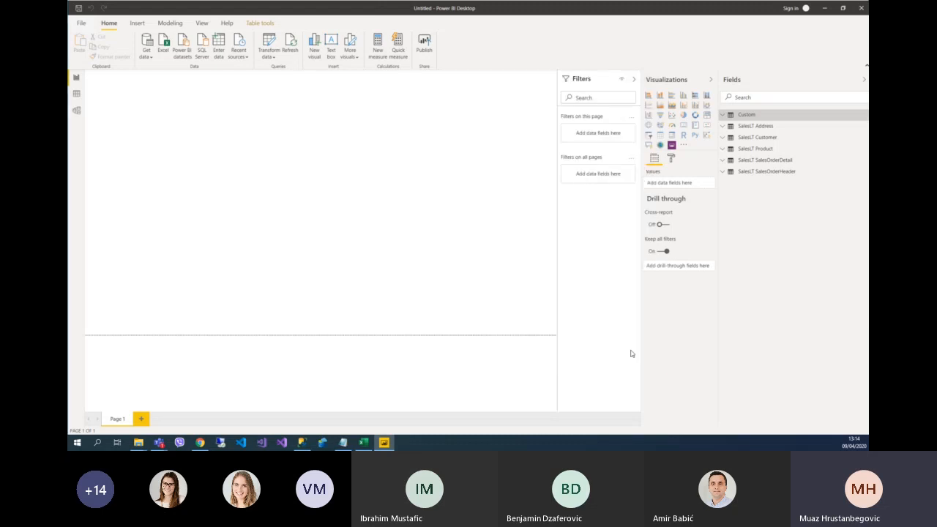
Open the loaded queries in the Power Query Editor and maximize its window.
{"action": "left_click", "coordinate": [274, 60]}
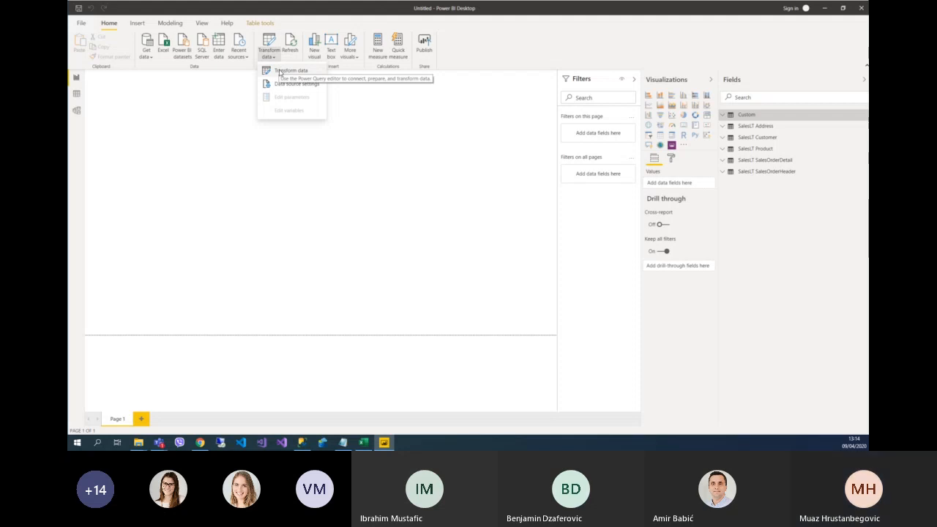
{"action": "left_click", "coordinate": [280, 71]}
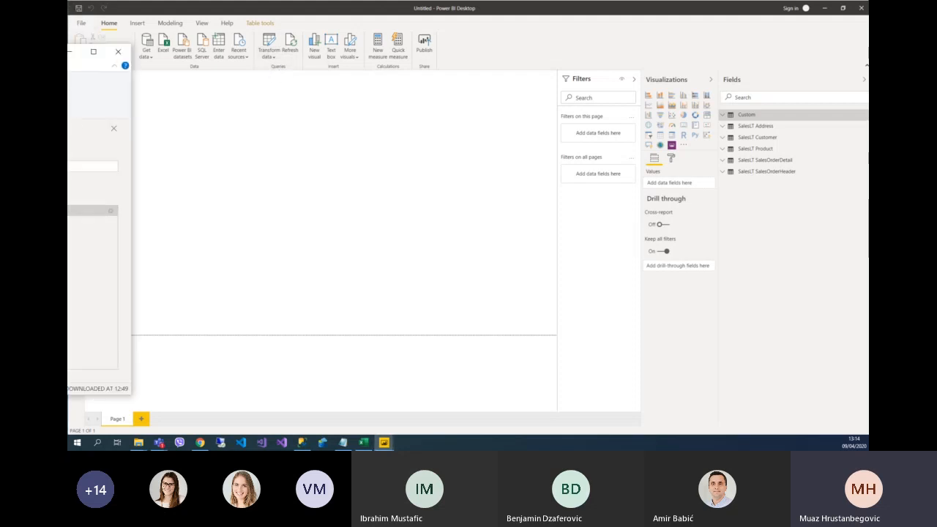
{"action": "left_click", "coordinate": [711, 75]}
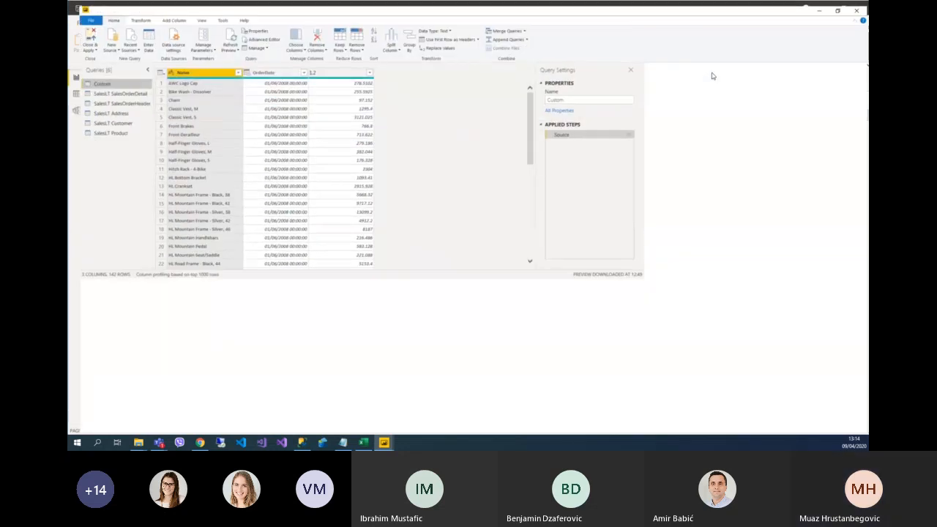
Examine the data previews and applied steps of the SalesLT queries and compare the Custom query with SalesLT SalesOrderDetail.
{"action": "left_click", "coordinate": [99, 90]}
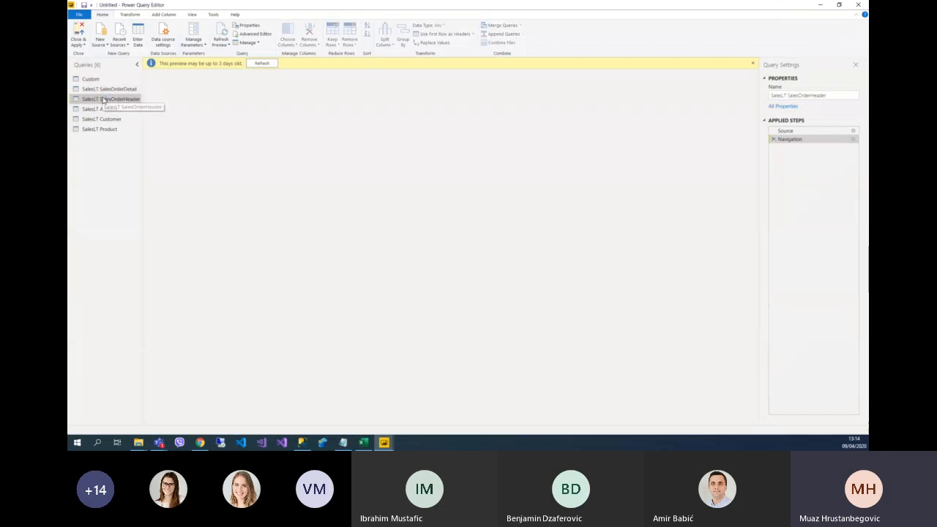
{"action": "left_click", "coordinate": [102, 99]}
{"action": "left_click", "coordinate": [102, 109]}
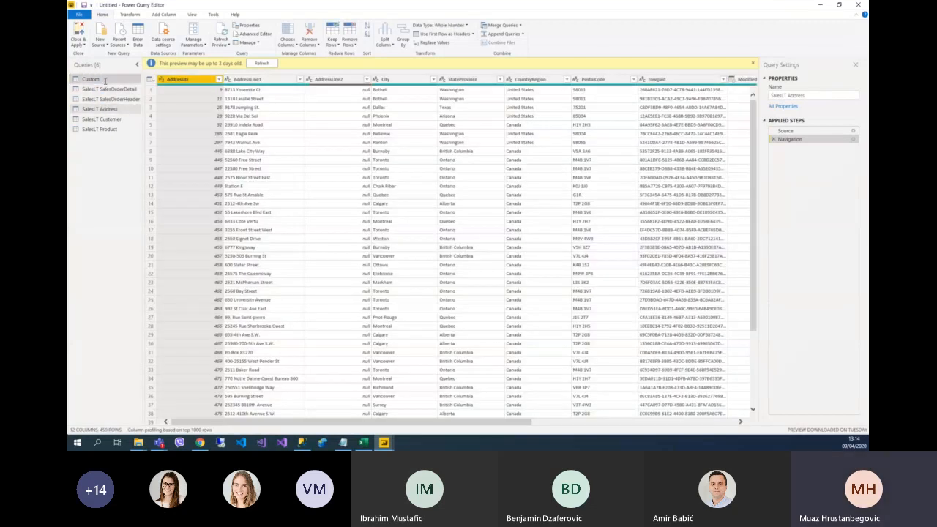
{"action": "left_click", "coordinate": [103, 79]}
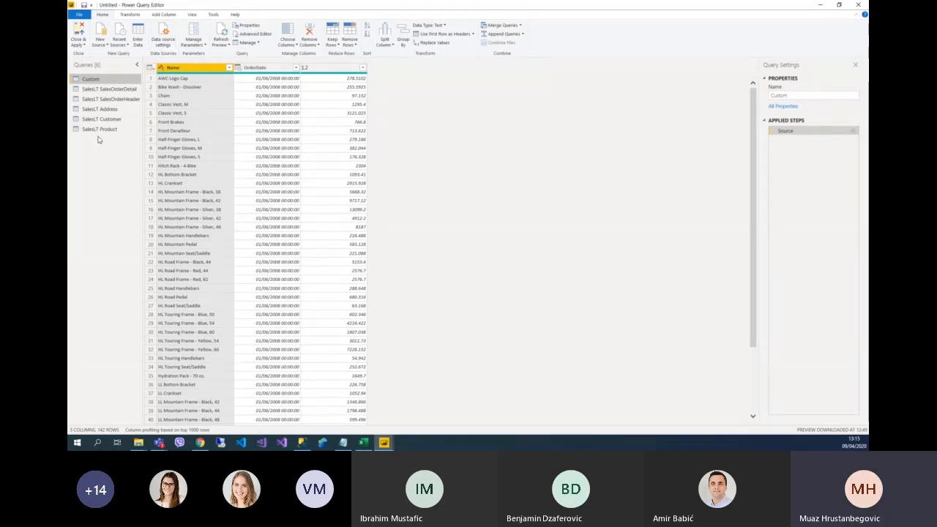
{"action": "left_click", "coordinate": [102, 91]}
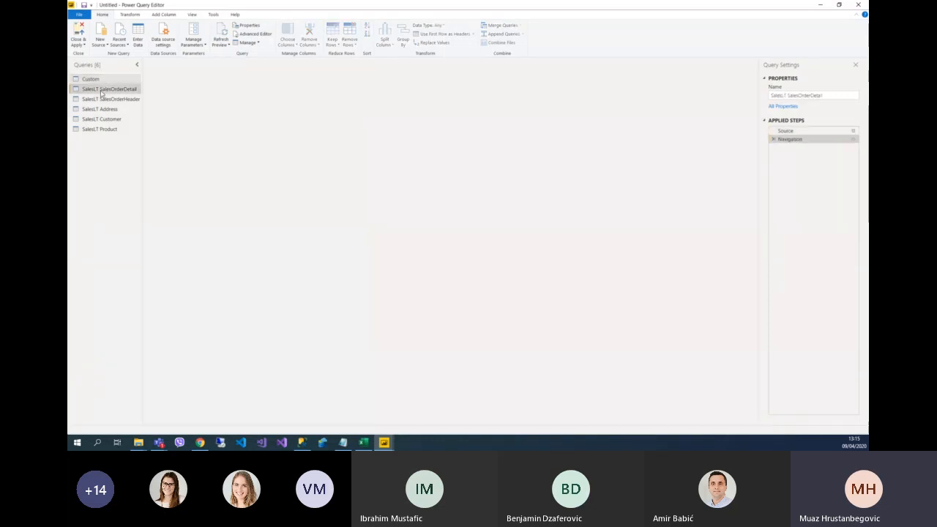
{"action": "left_click", "coordinate": [96, 78]}
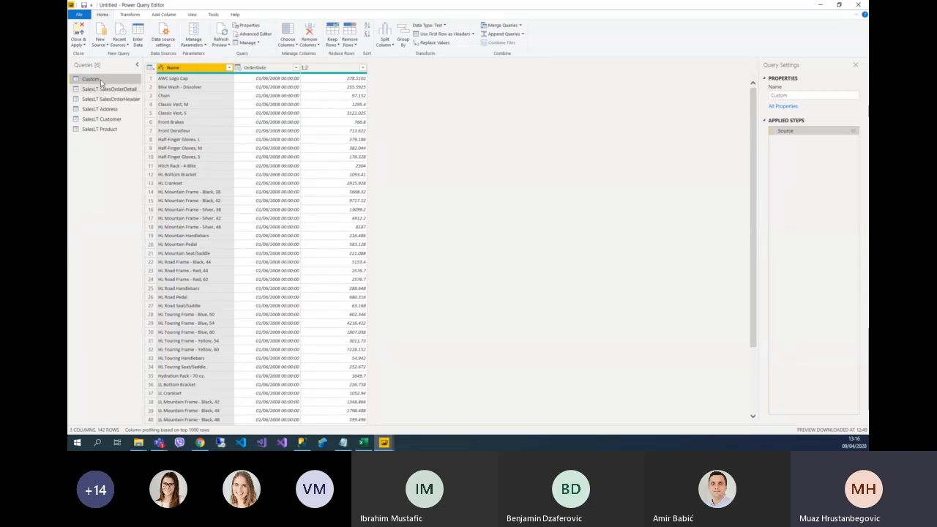
{"action": "left_click", "coordinate": [98, 88]}
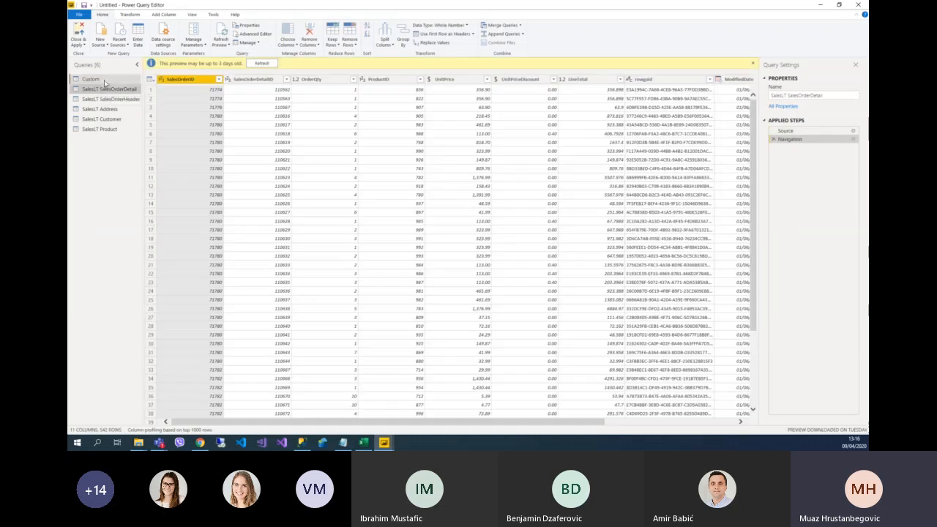
{"action": "left_click", "coordinate": [105, 81]}
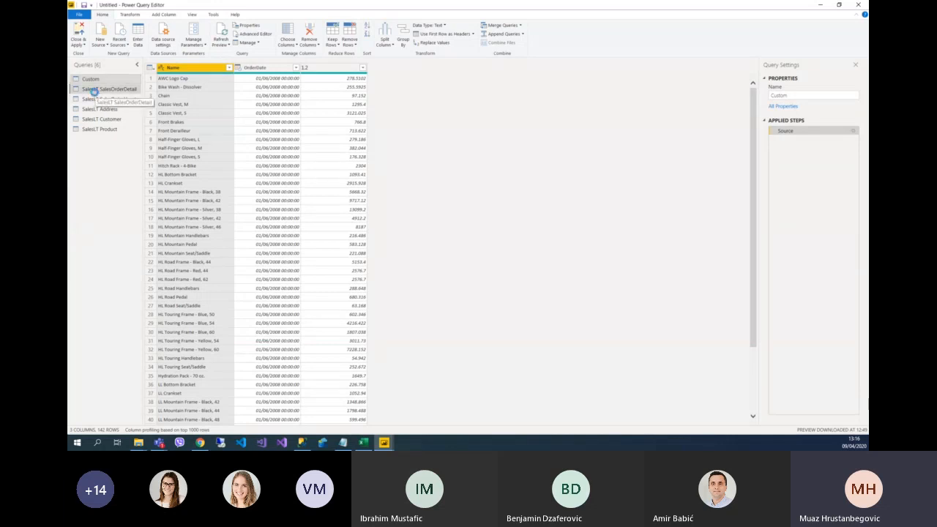
{"action": "left_click", "coordinate": [95, 90]}
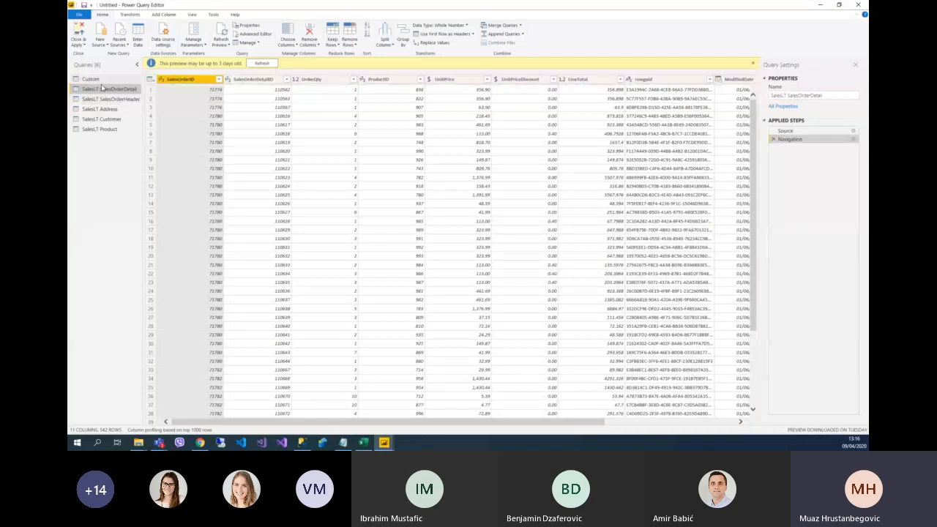
Remove the Color and Size columns from the SalesLT Product query.
{"action": "left_click", "coordinate": [107, 130]}
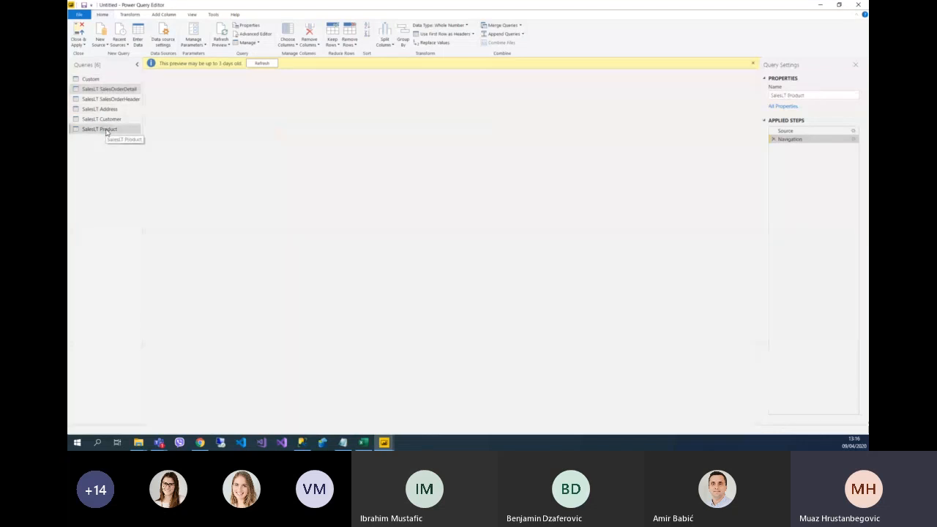
{"action": "left_click_drag", "start_coordinate": [330, 426], "coordinate": [268, 425]}
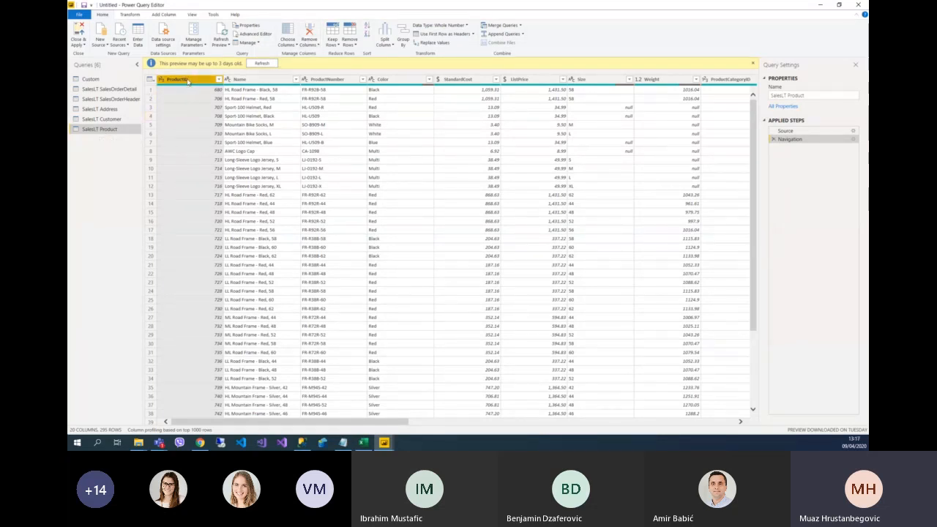
{"action": "left_click", "coordinate": [249, 82], "text": "ctrl"}
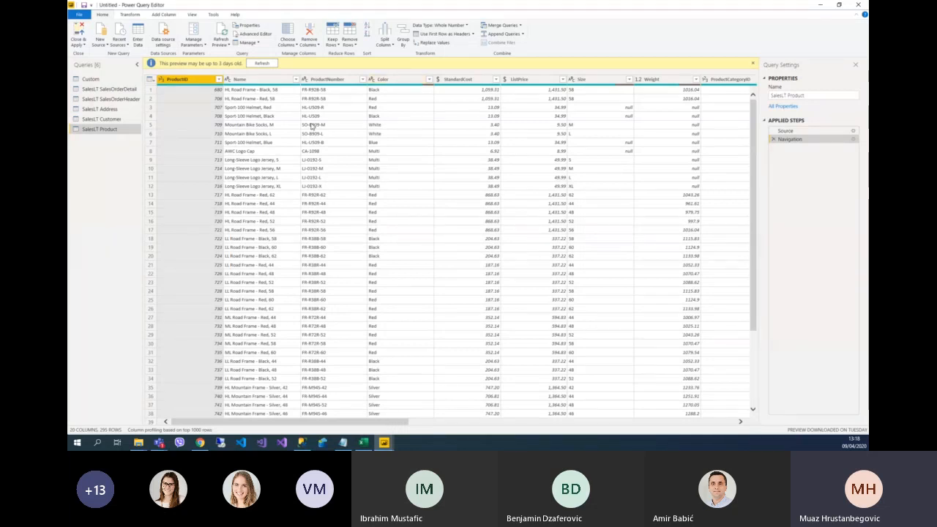
{"action": "left_click", "coordinate": [389, 79]}
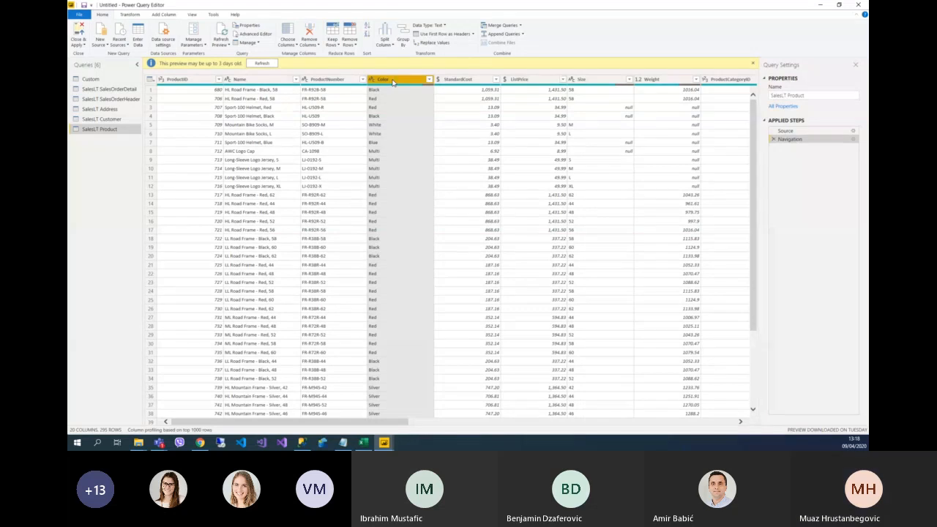
{"action": "right_click", "coordinate": [392, 83]}
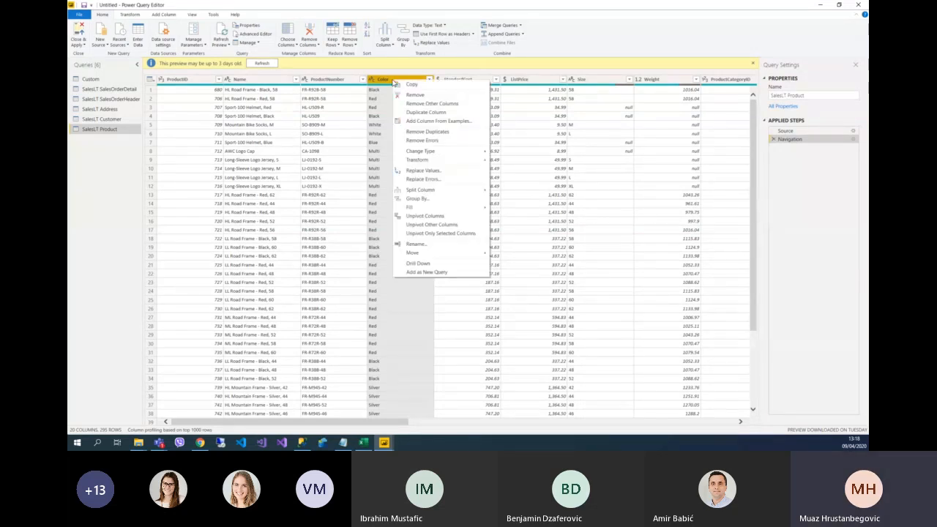
{"action": "left_click", "coordinate": [400, 94]}
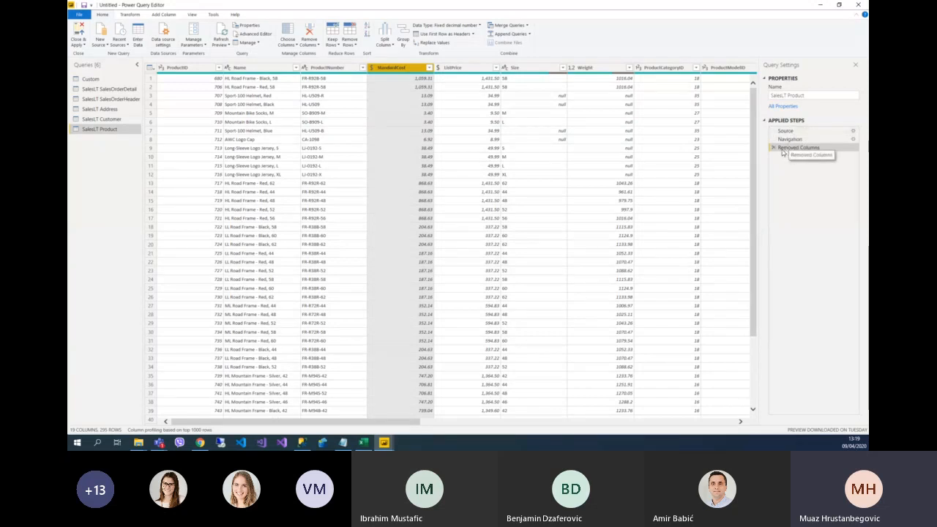
{"action": "right_click", "coordinate": [530, 68]}
{"action": "left_click", "coordinate": [548, 83]}
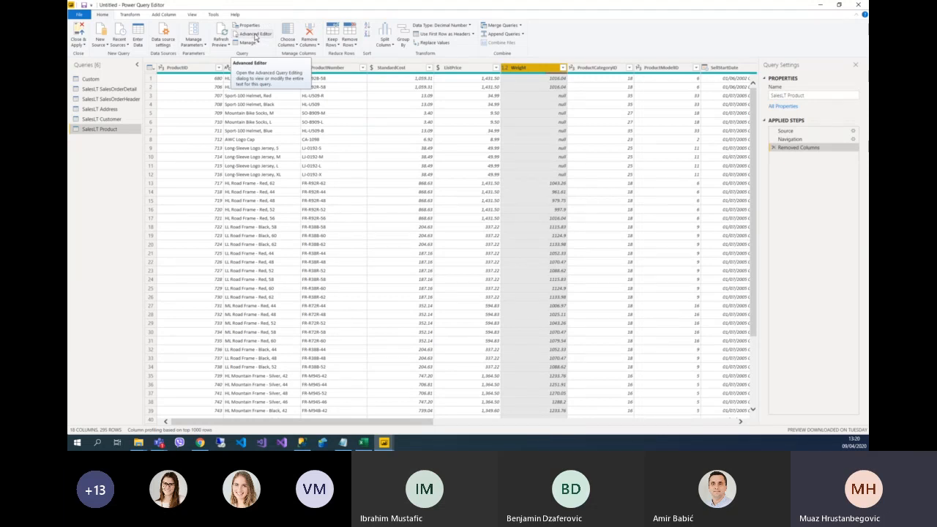
Examine the M code of the SalesLT Product query in the Advanced Editor and leave it without changes.
{"action": "left_click", "coordinate": [255, 35]}
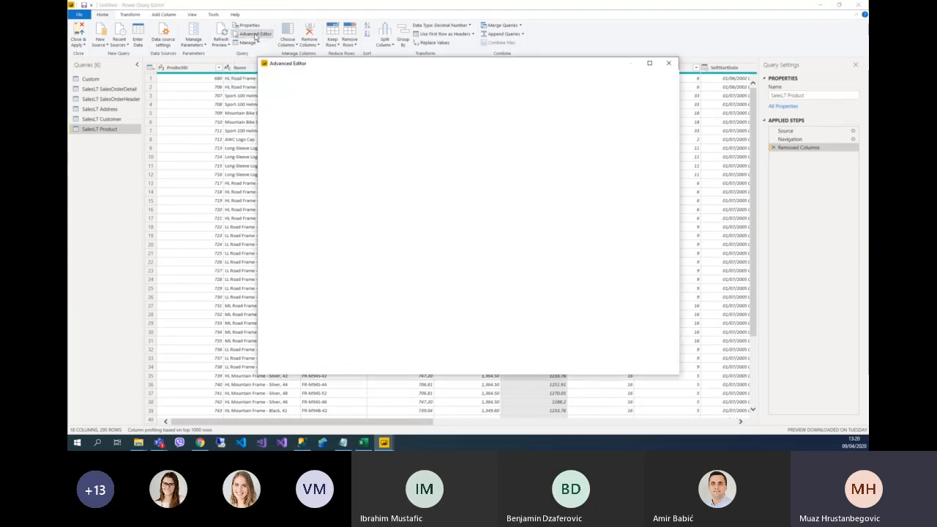
{"action": "left_click_drag", "start_coordinate": [370, 146], "coordinate": [277, 105]}
{"action": "left_click", "coordinate": [346, 144]}
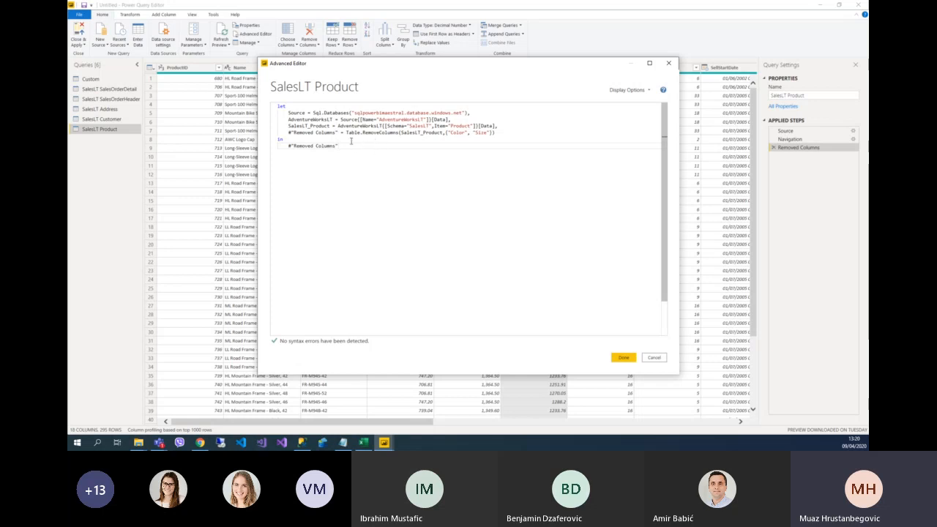
{"action": "left_click_drag", "start_coordinate": [369, 147], "coordinate": [275, 105]}
{"action": "left_click", "coordinate": [354, 126]}
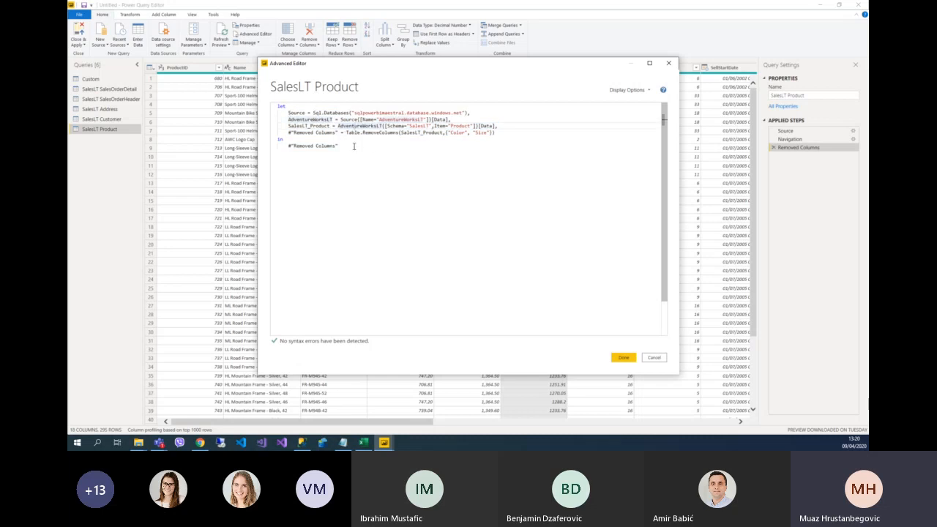
{"action": "left_click", "coordinate": [655, 358]}
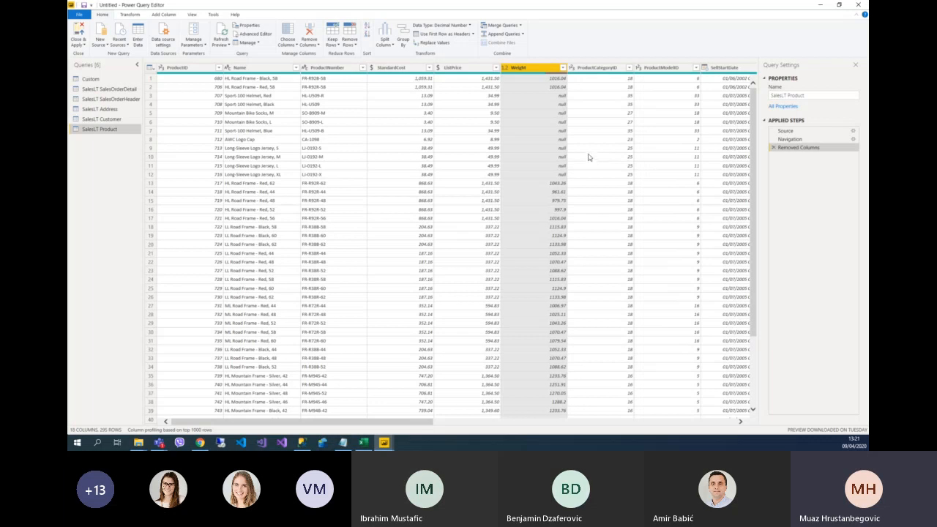
Examine the data previews of the SalesLT queries, from SalesOrderDetail through SalesOrderHeader, Address and Customer to Product.
{"action": "left_click", "coordinate": [101, 118]}
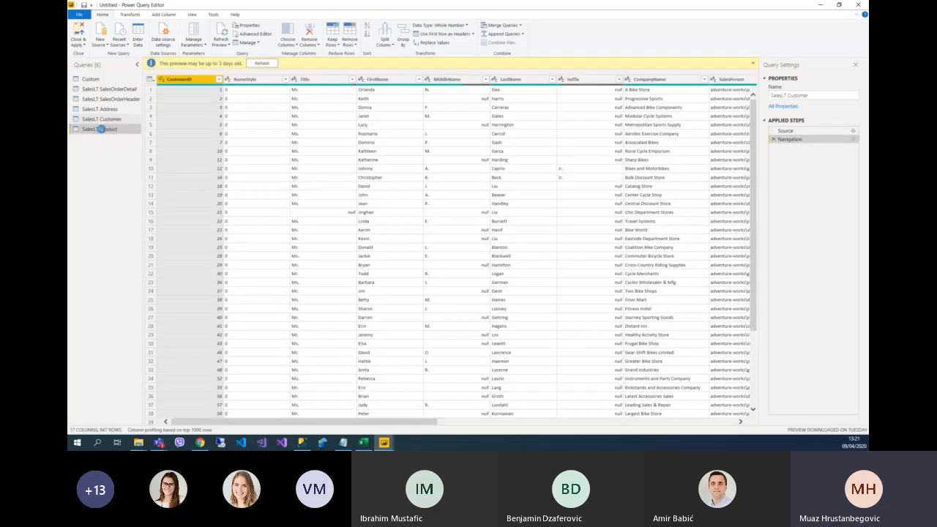
{"action": "left_click", "coordinate": [100, 129]}
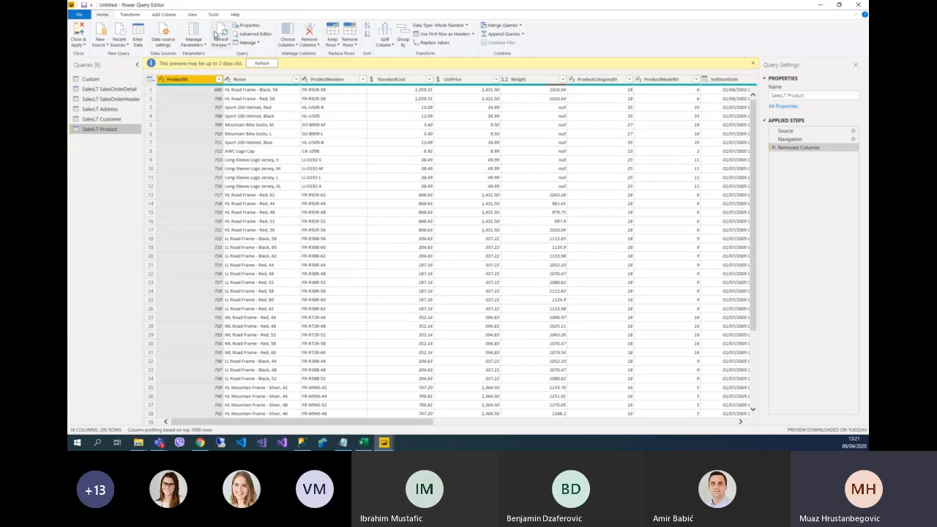
{"action": "left_click", "coordinate": [129, 14]}
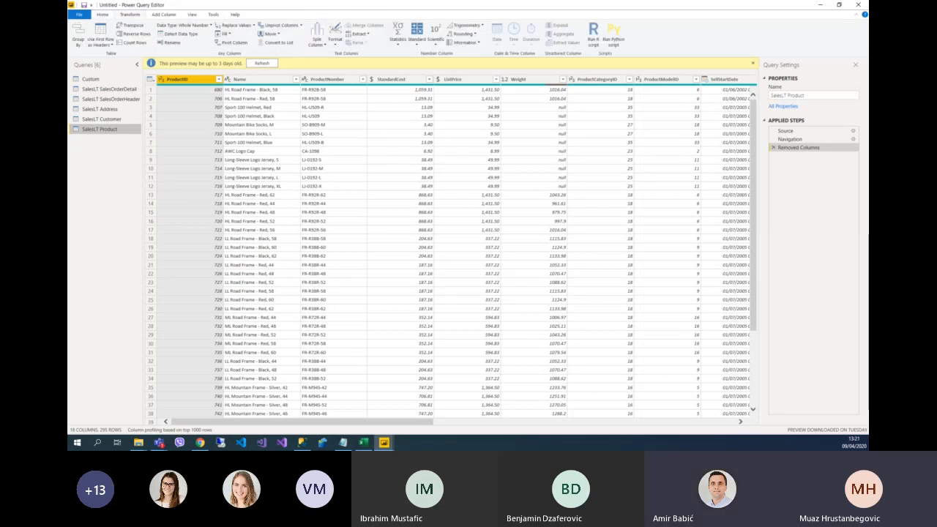
{"action": "key", "text": "alt+Tab"}
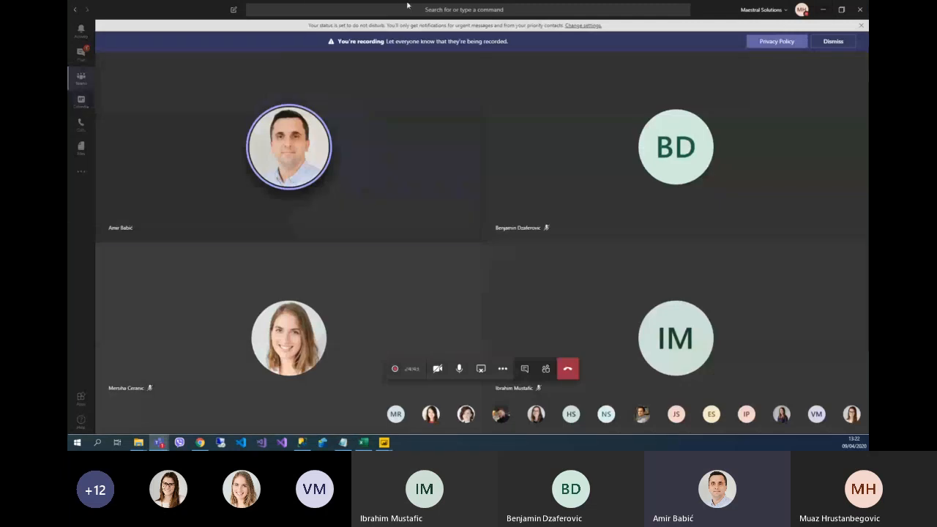
{"action": "left_click_drag", "start_coordinate": [712, 15], "coordinate": [0, 51]}
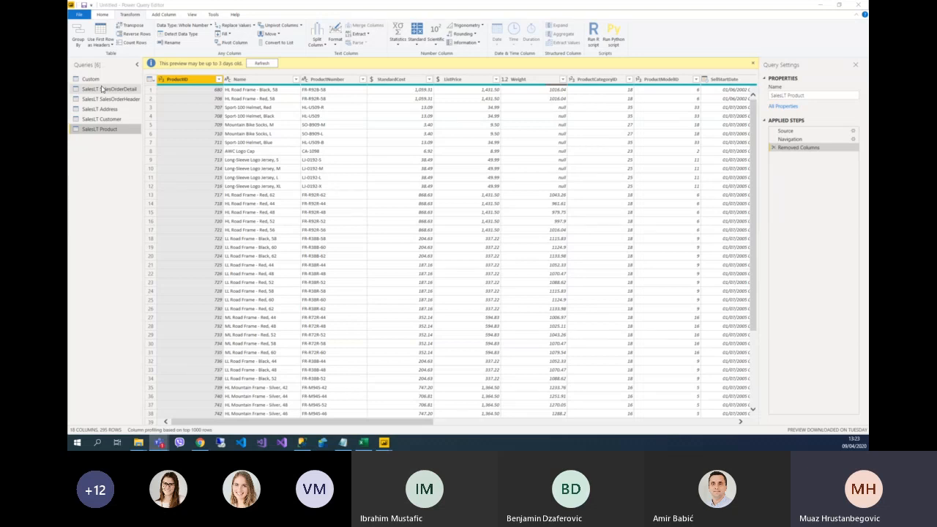
{"action": "left_click", "coordinate": [106, 90]}
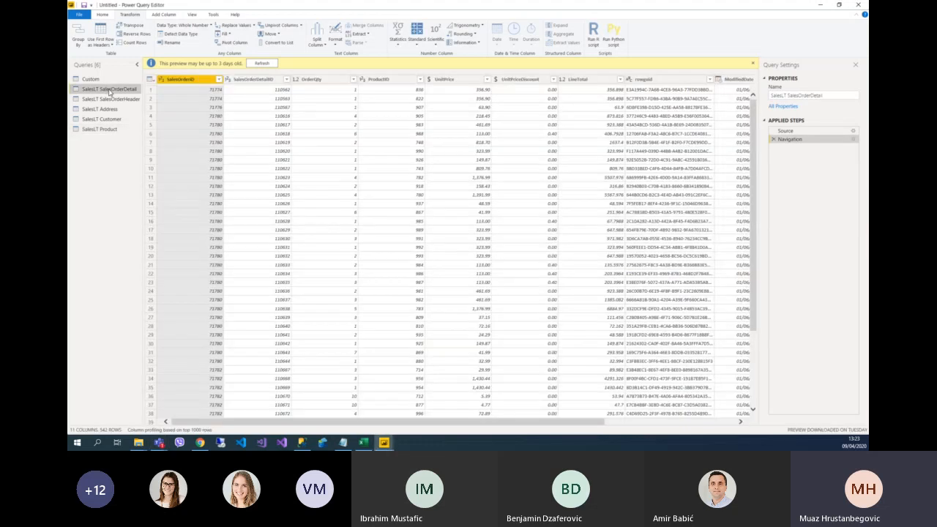
{"action": "left_click", "coordinate": [108, 98]}
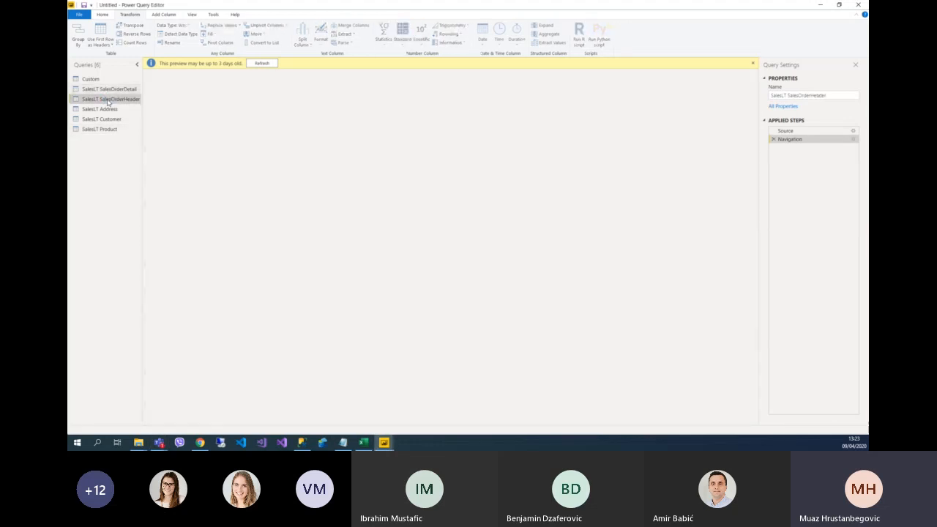
{"action": "left_click", "coordinate": [102, 108]}
{"action": "left_click", "coordinate": [102, 119]}
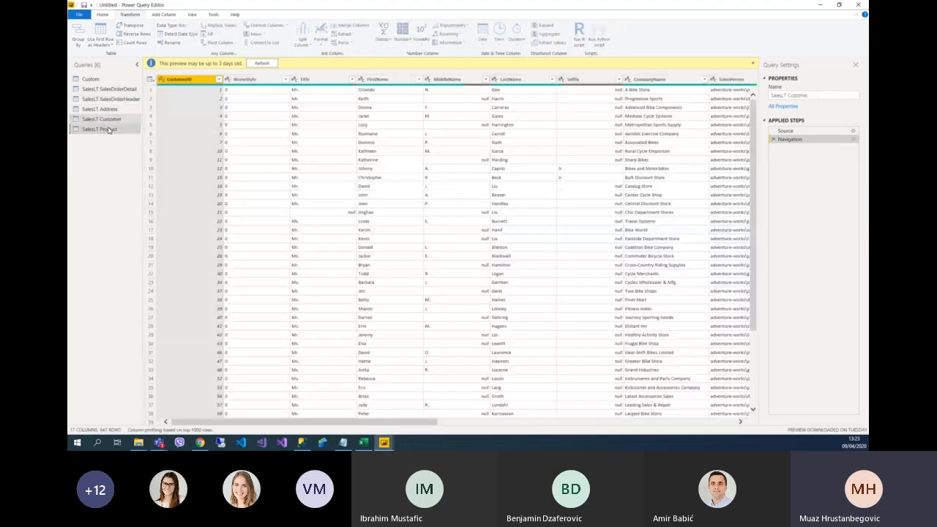
{"action": "left_click", "coordinate": [109, 129]}
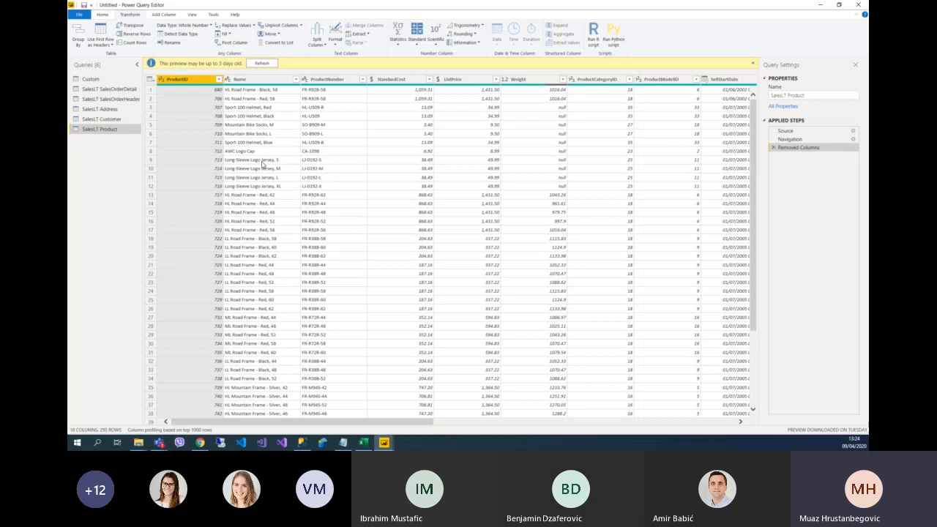
Review the commands for removing columns and rows and the StandardCost column's options in SalesLT Product without applying any.
{"action": "left_click", "coordinate": [106, 14]}
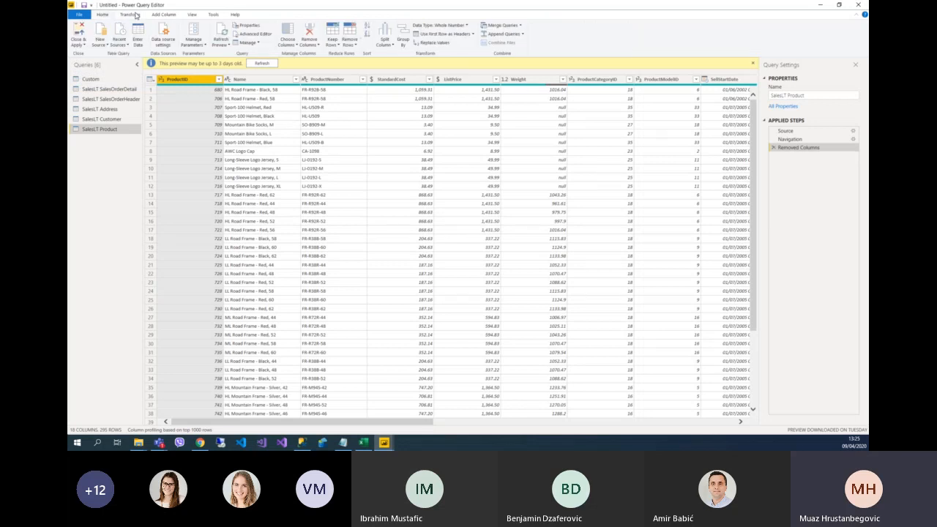
{"action": "left_click", "coordinate": [314, 47]}
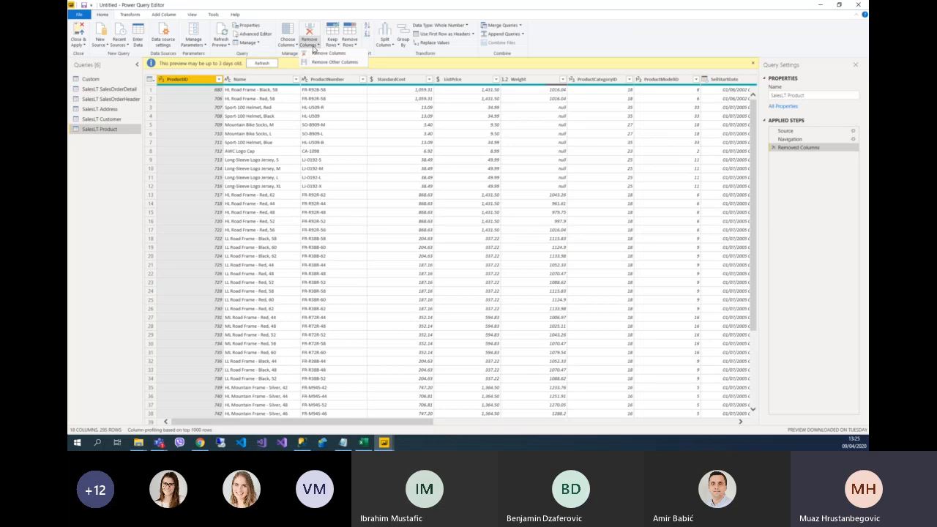
{"action": "right_click", "coordinate": [385, 79]}
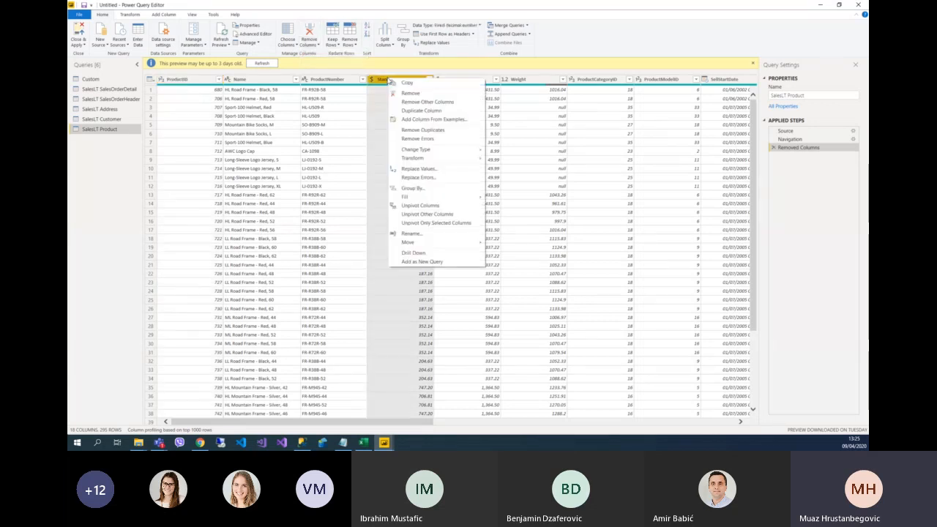
{"action": "left_click", "coordinate": [373, 8]}
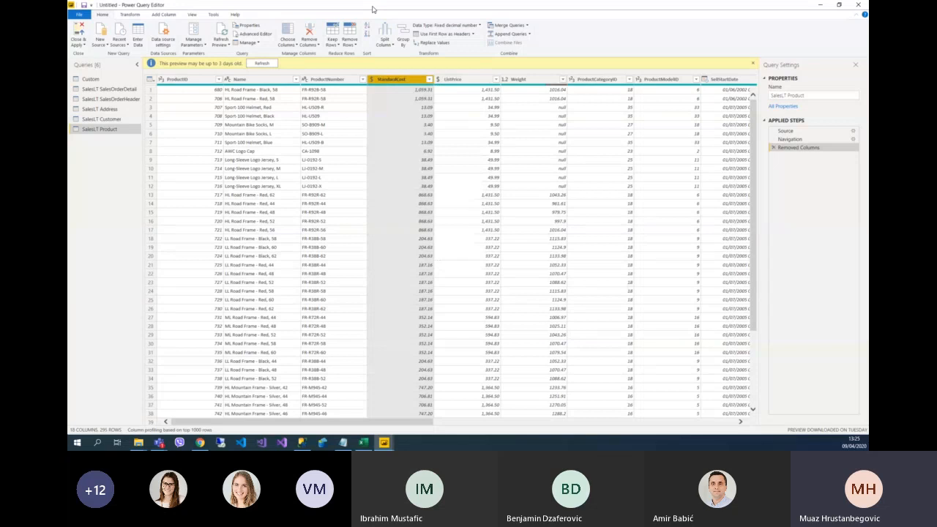
{"action": "left_click", "coordinate": [349, 44]}
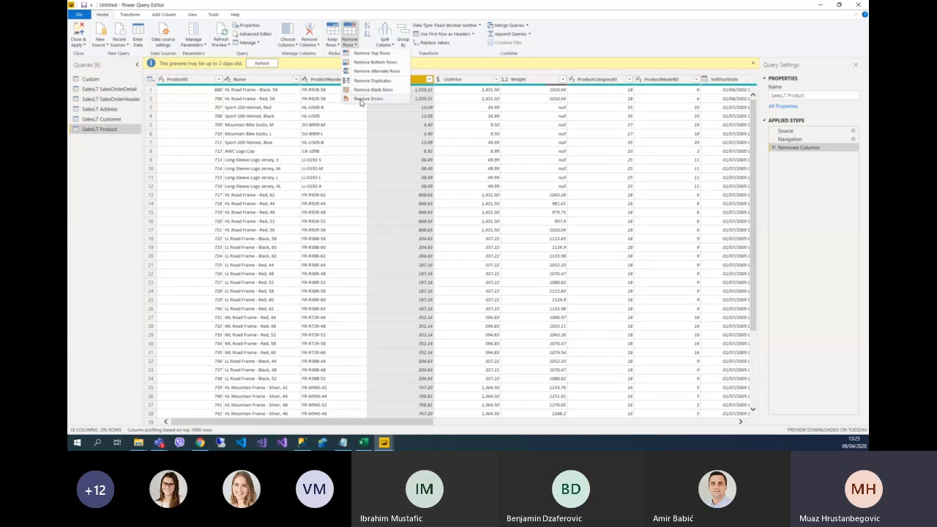
{"action": "left_click", "coordinate": [363, 8]}
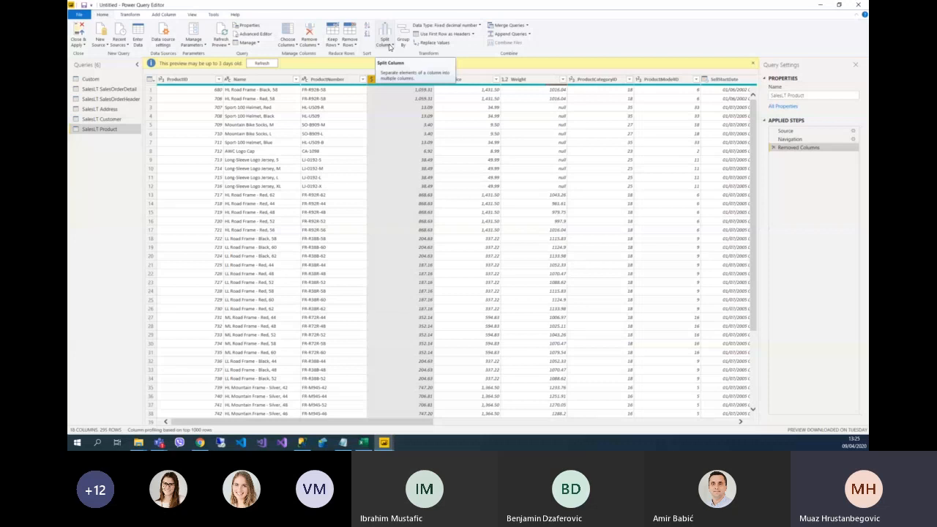
Try the Whole Number data type on the StandardCost column of SalesLT Product and delete the resulting Changed Type step.
{"action": "left_click", "coordinate": [395, 78]}
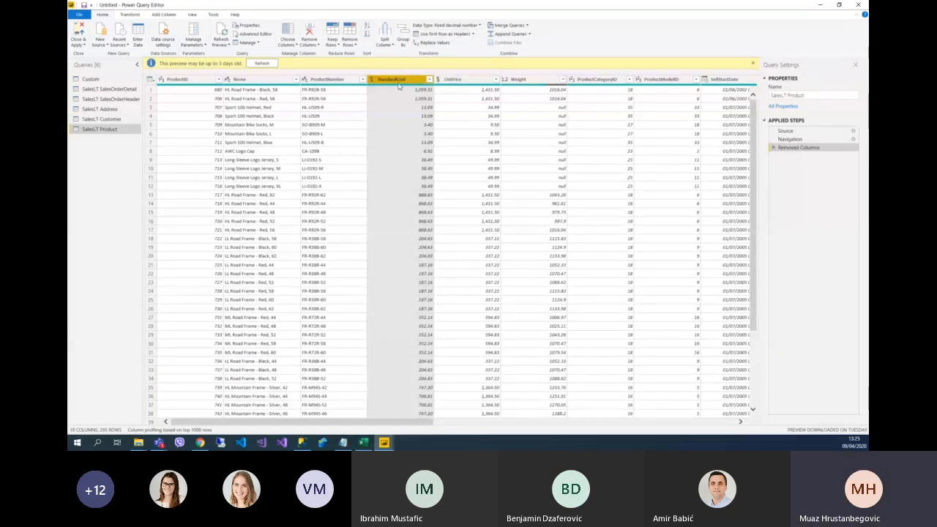
{"action": "left_click", "coordinate": [452, 25]}
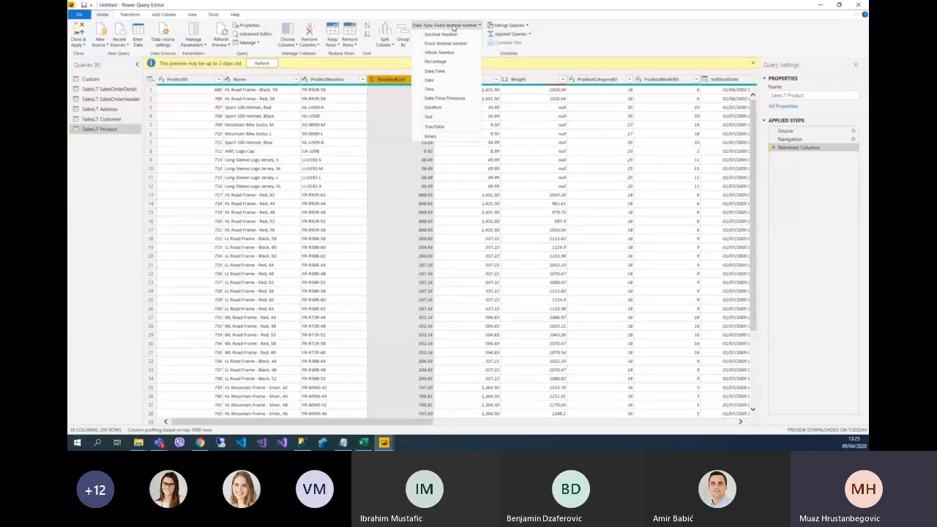
{"action": "left_click", "coordinate": [453, 55]}
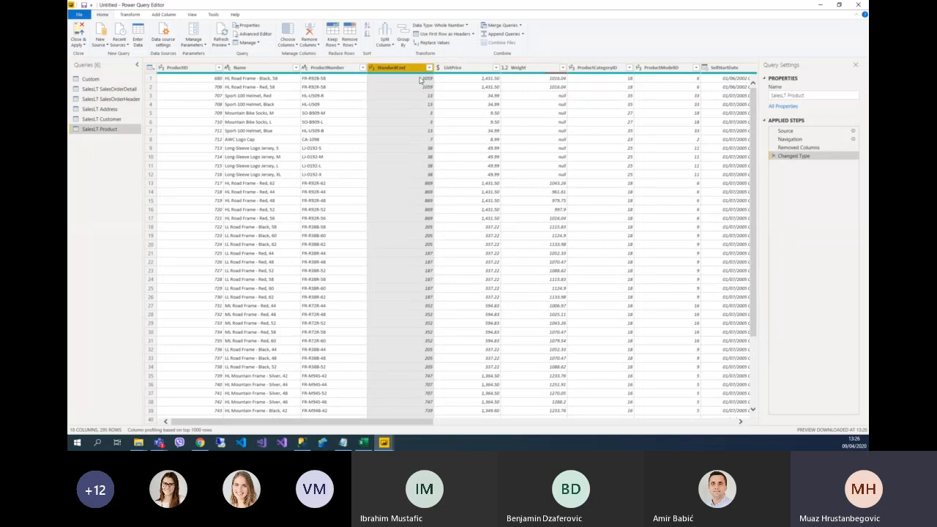
{"action": "mouse_move", "coordinate": [418, 75]}
{"action": "left_click", "coordinate": [772, 157]}
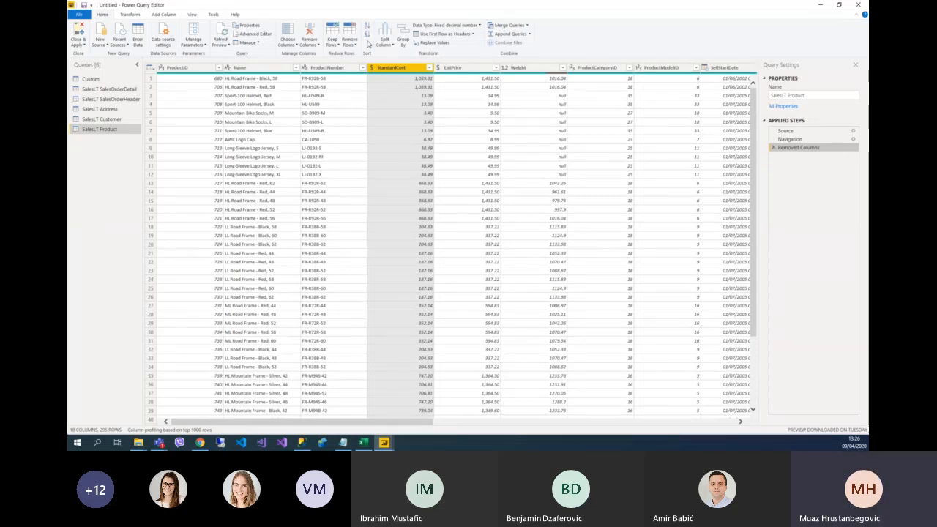
{"action": "left_click", "coordinate": [136, 16]}
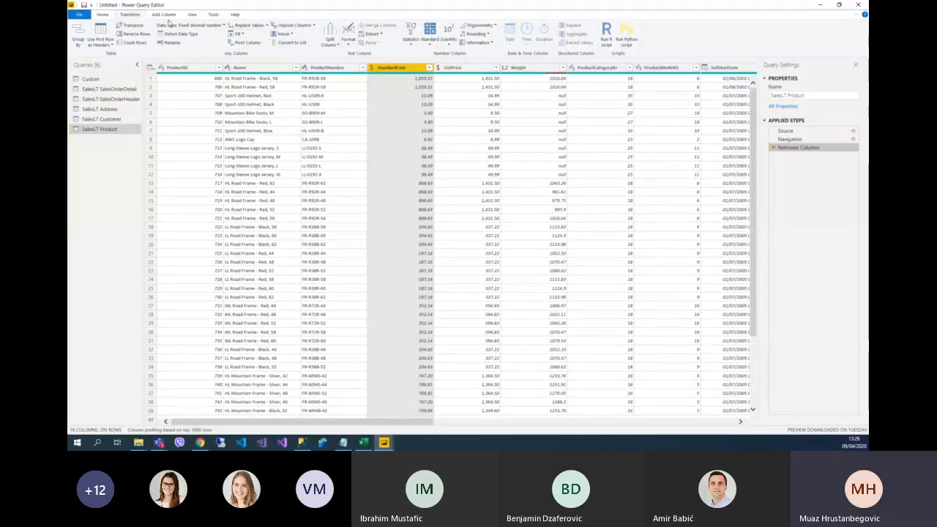
{"action": "left_click", "coordinate": [151, 16]}
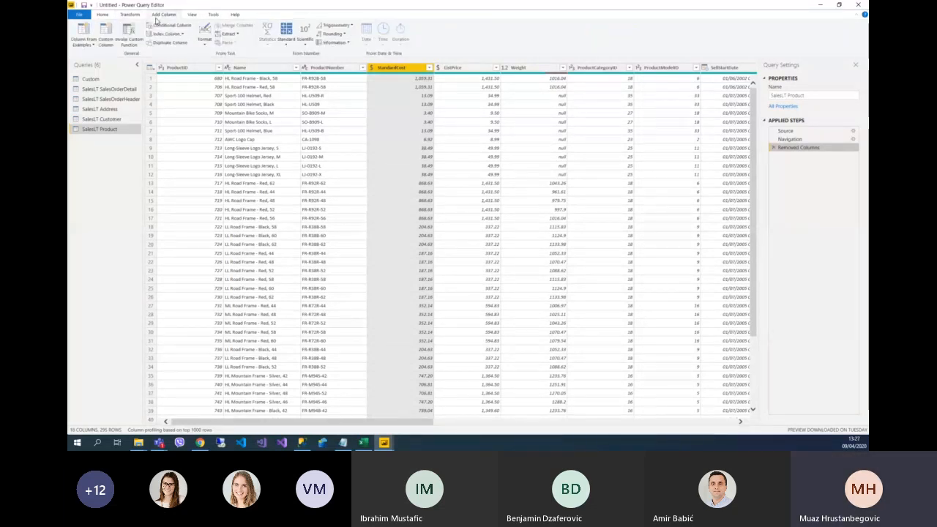
{"action": "left_click", "coordinate": [129, 14]}
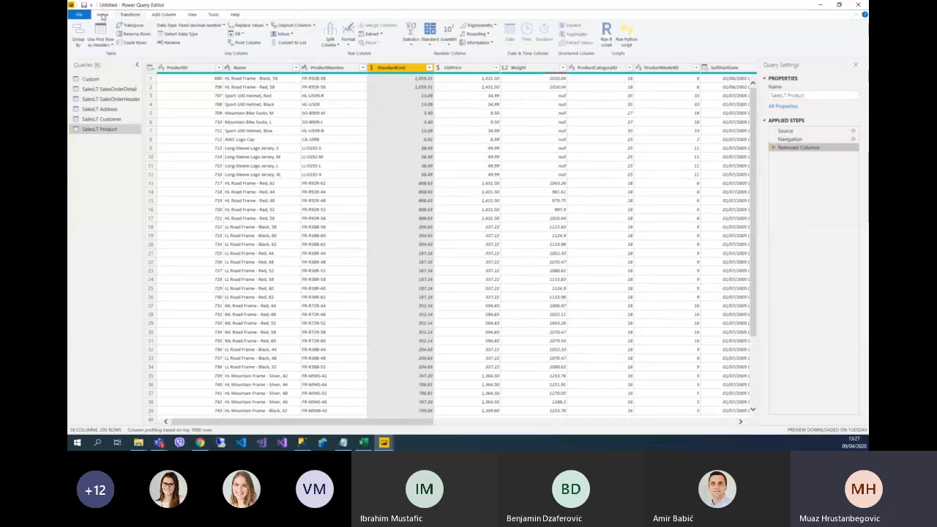
{"action": "left_click", "coordinate": [103, 14]}
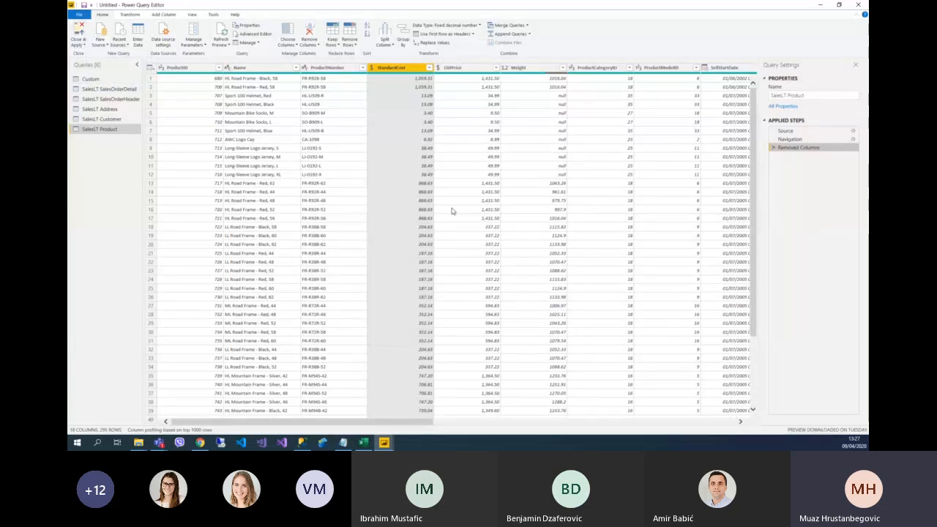
{"action": "left_click", "coordinate": [79, 44]}
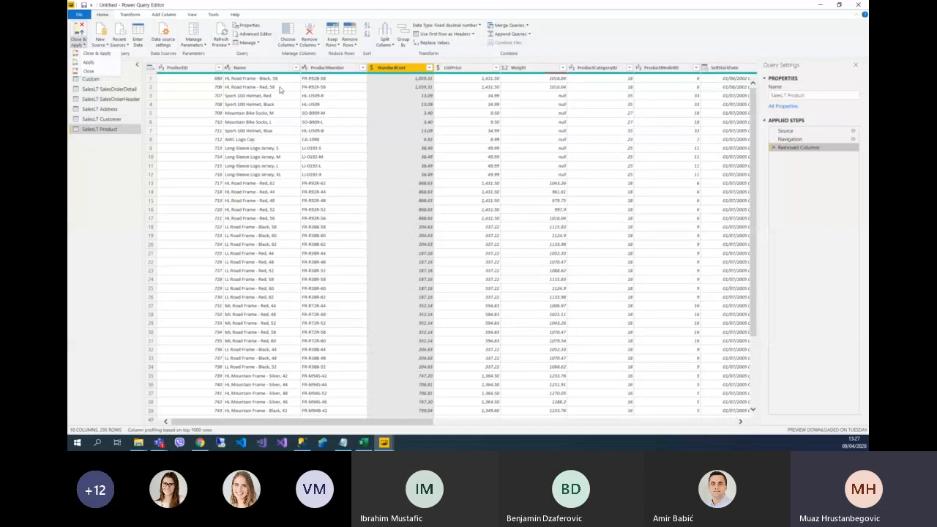
{"action": "left_click", "coordinate": [88, 72]}
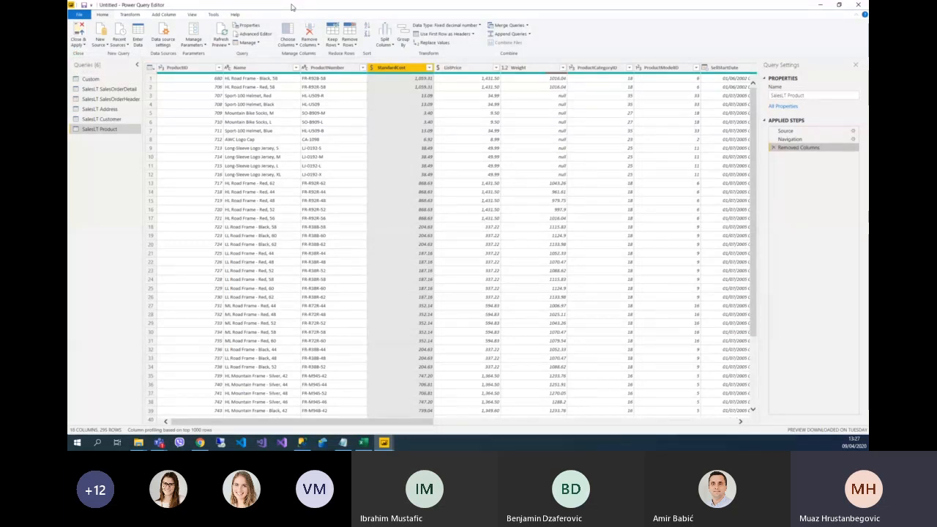
Check the SellStartDate column of SalesLT Product, apply the query changes and close the Power Query Editor.
{"action": "left_click_drag", "start_coordinate": [423, 423], "coordinate": [530, 439]}
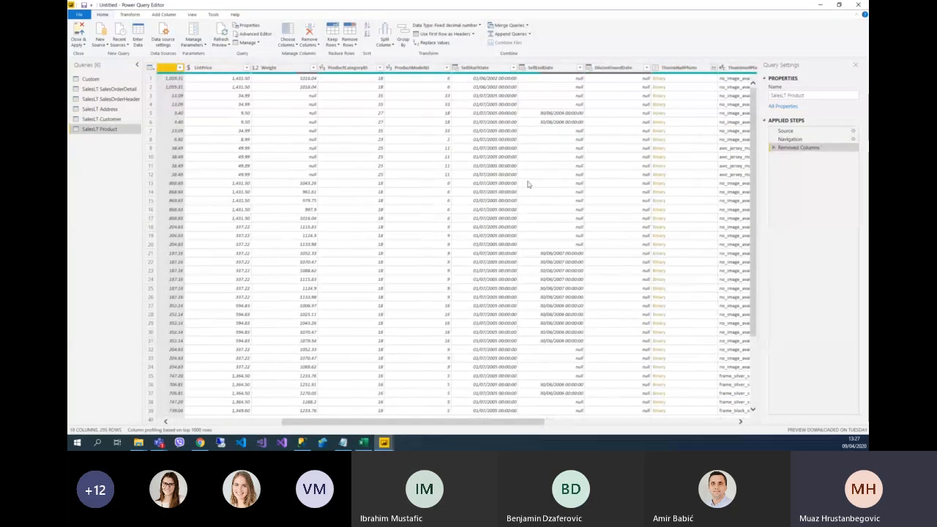
{"action": "left_click", "coordinate": [493, 69]}
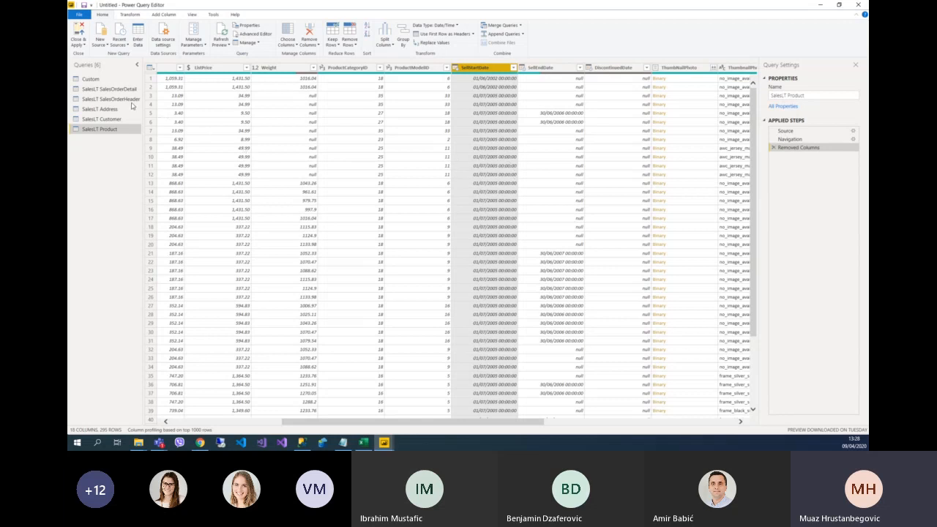
{"action": "left_click", "coordinate": [81, 45]}
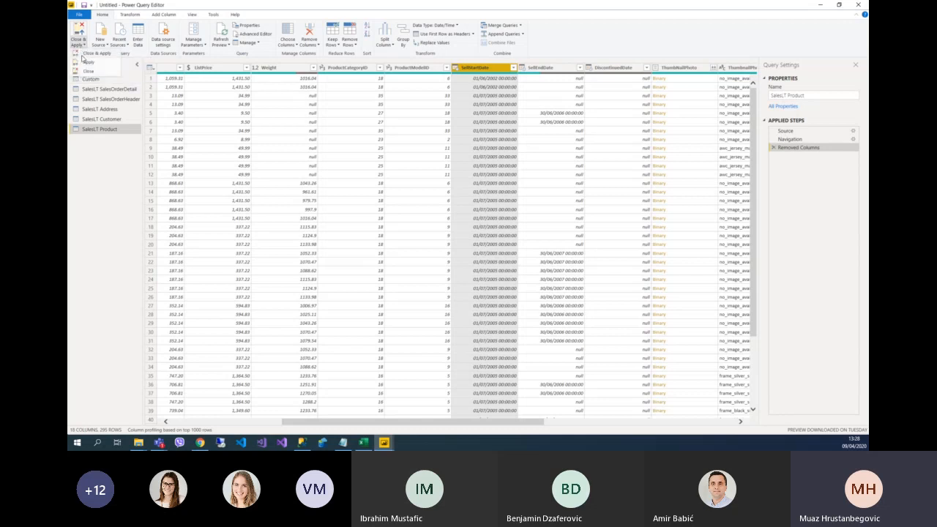
{"action": "left_click", "coordinate": [81, 55]}
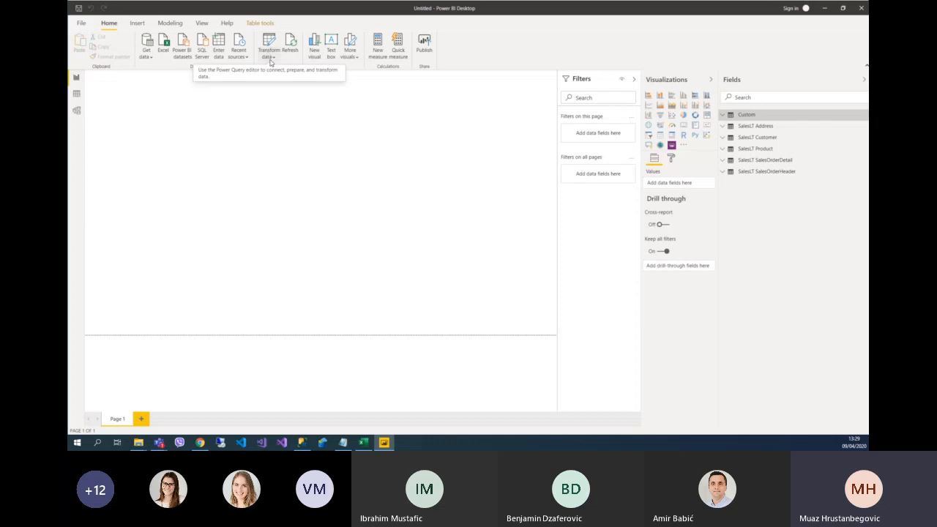
{"action": "left_click", "coordinate": [269, 144]}
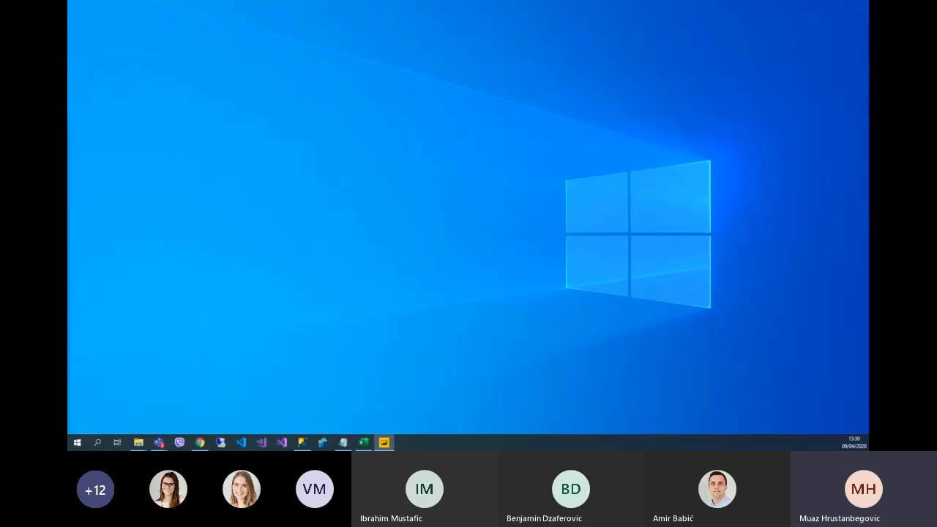
{"action": "key", "text": "alt+Tab"}
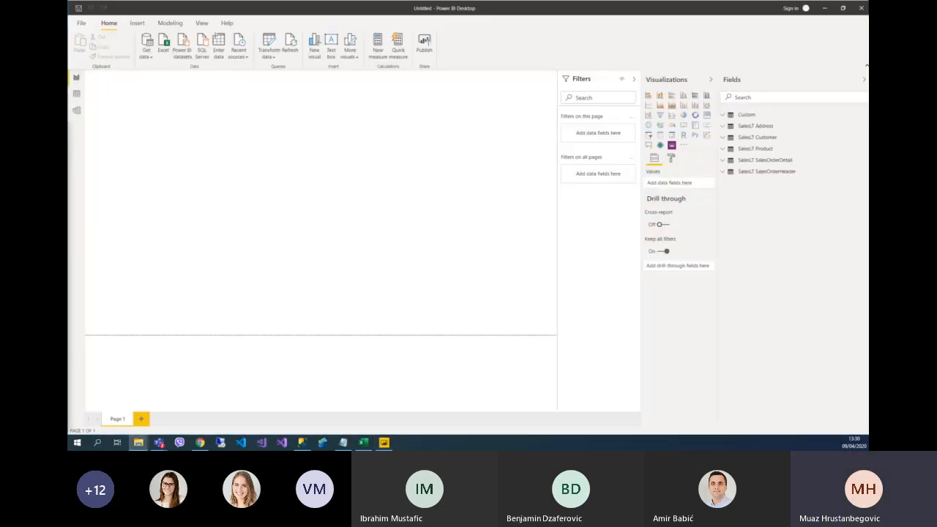
Open the Sales workbook from the Power BI - Maestral folder in Excel and maximize its window.
{"action": "left_click_drag", "start_coordinate": [69, 93], "coordinate": [533, 73]}
{"action": "left_click_drag", "start_coordinate": [446, 202], "coordinate": [442, 174]}
{"action": "left_click", "coordinate": [474, 209]}
{"action": "left_click", "coordinate": [449, 183]}
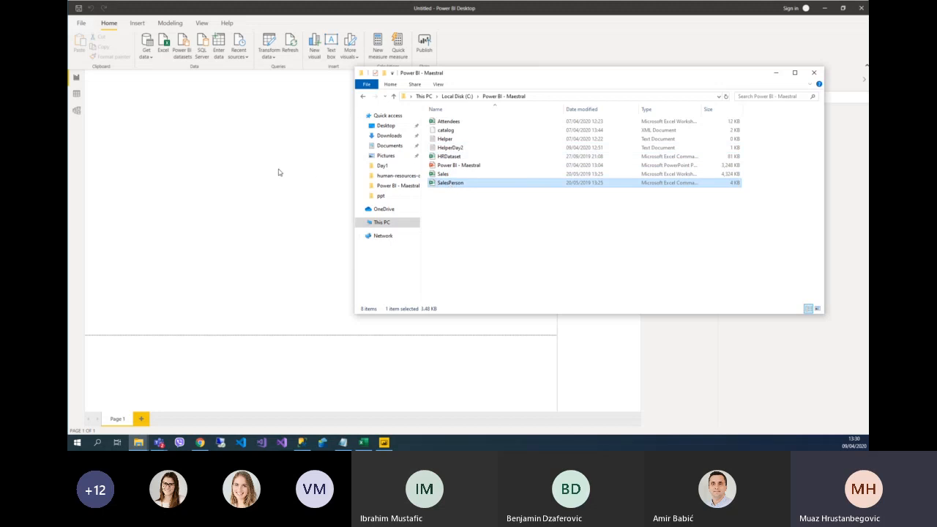
{"action": "double_click", "coordinate": [444, 174]}
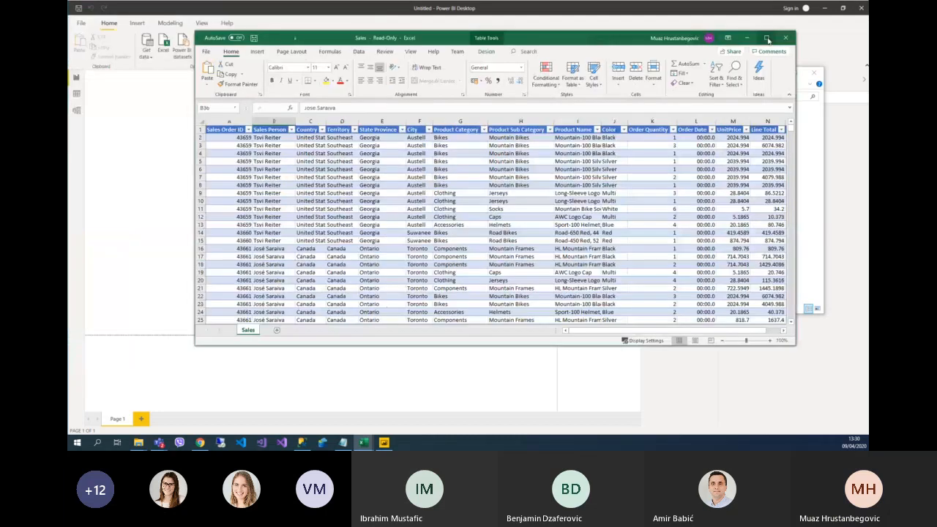
{"action": "left_click", "coordinate": [767, 38]}
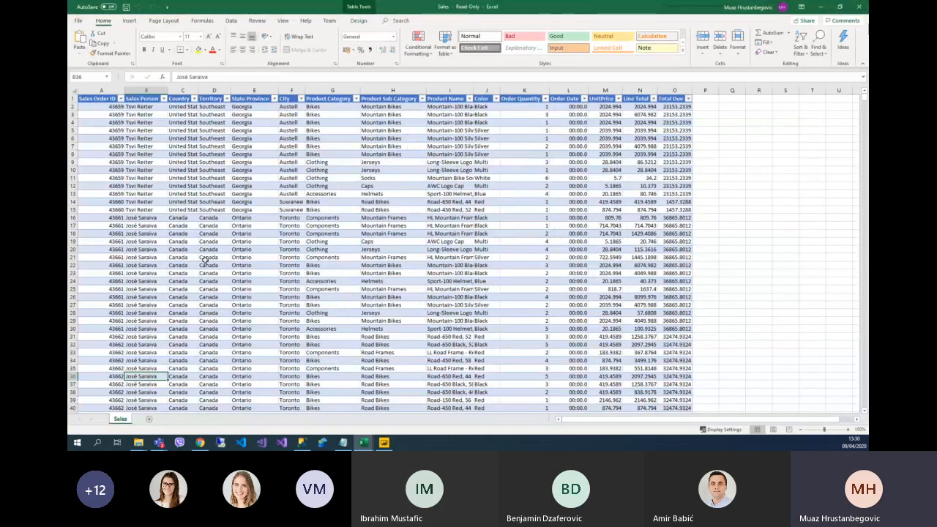
Examine the Sales Person, Country and Territory values in the first row of the Sales table, and minimize the workbook.
{"action": "scroll", "coordinate": [202, 267], "scroll_direction": "down", "scroll_amount": 1}
{"action": "left_click_drag", "start_coordinate": [110, 107], "coordinate": [170, 108]}
{"action": "left_click", "coordinate": [156, 108]}
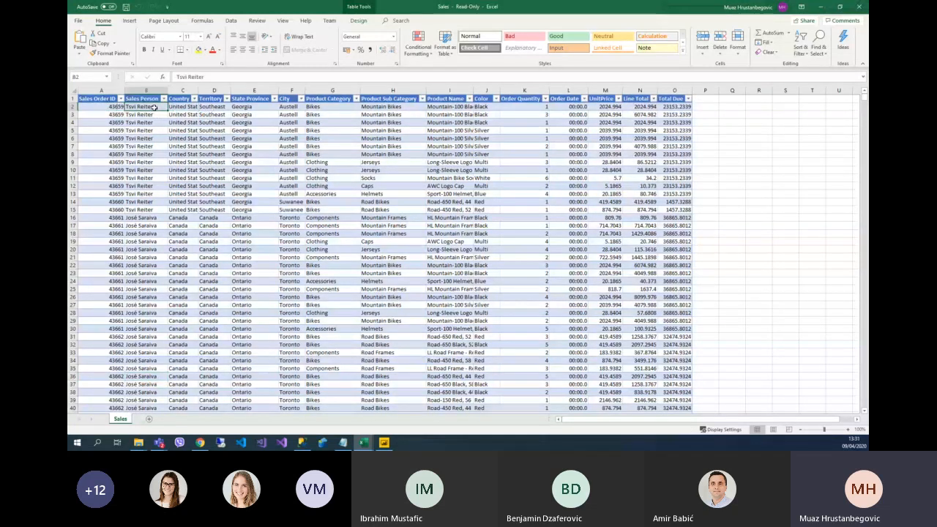
{"action": "left_click", "coordinate": [173, 109]}
{"action": "left_click", "coordinate": [213, 108]}
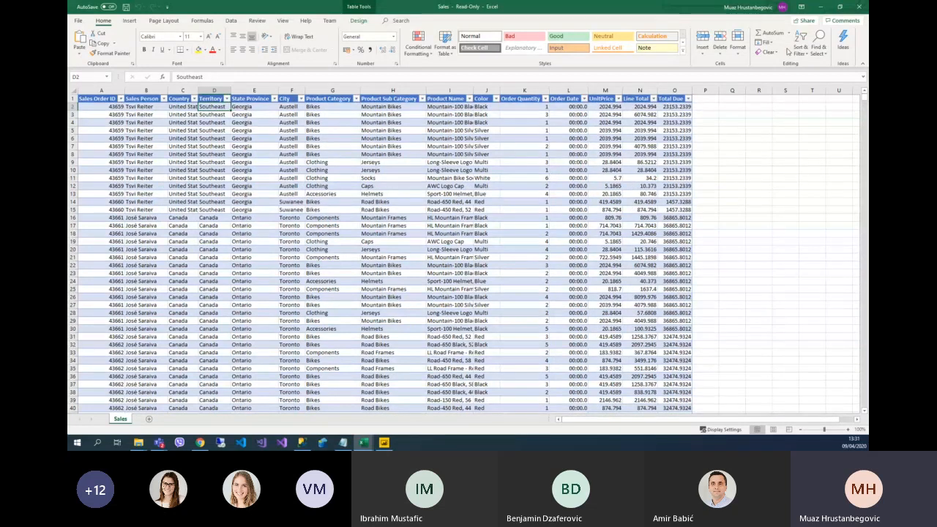
{"action": "left_click", "coordinate": [822, 8]}
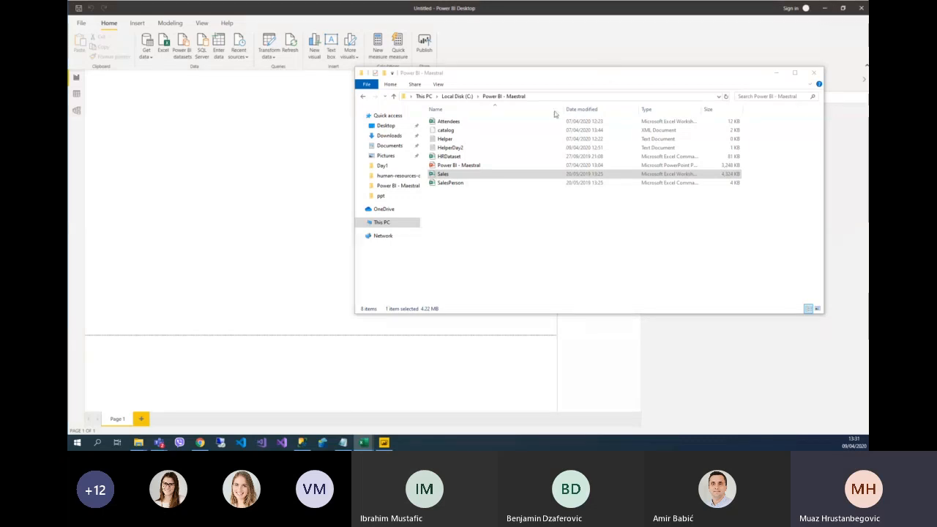
Open the SalesPerson file maximized in Excel and widen its columns from State Province Name through Sales Quota.
{"action": "left_click", "coordinate": [451, 184]}
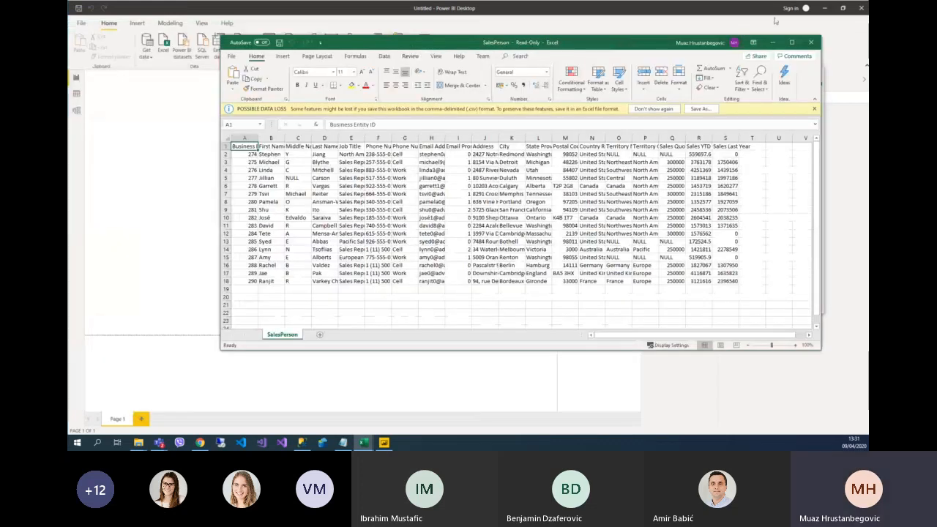
{"action": "left_click", "coordinate": [791, 42]}
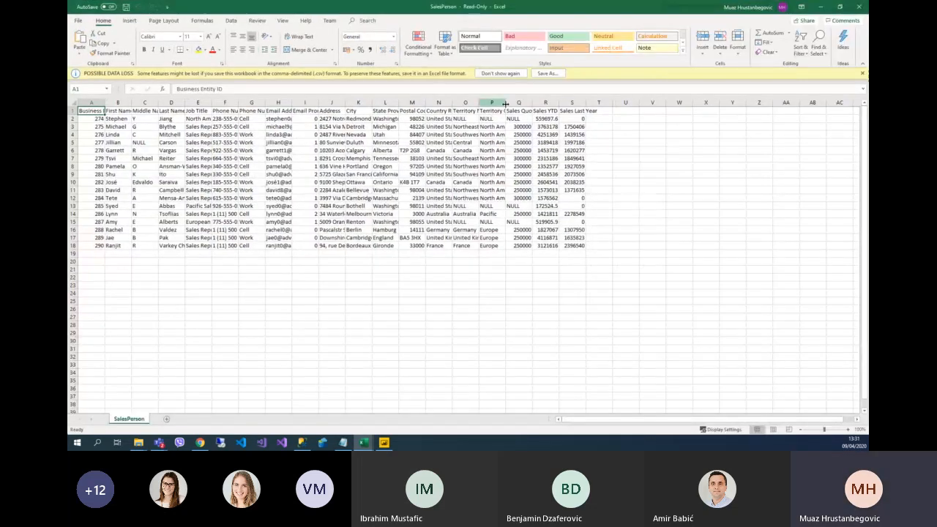
{"action": "left_click_drag", "start_coordinate": [533, 103], "coordinate": [556, 103]}
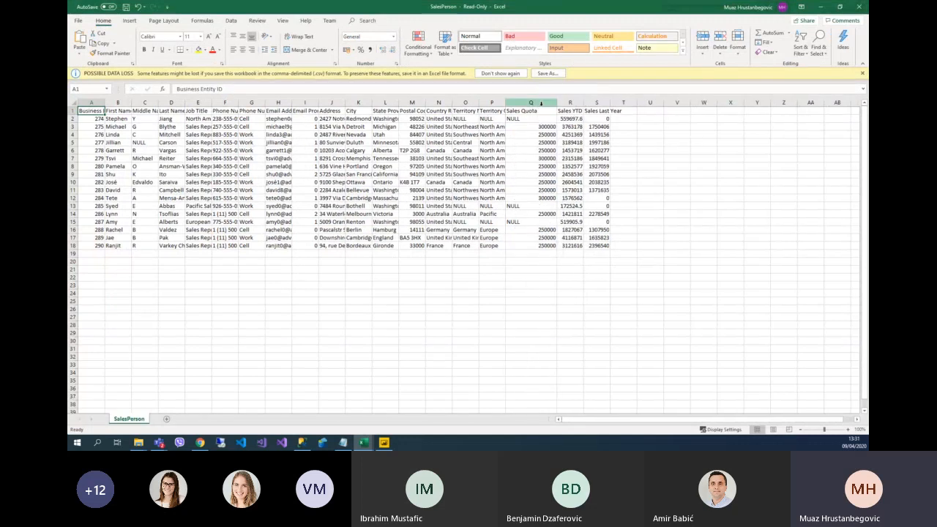
{"action": "double_click", "coordinate": [504, 103]}
{"action": "double_click", "coordinate": [477, 104]}
{"action": "left_click_drag", "start_coordinate": [452, 102], "coordinate": [477, 103]}
{"action": "left_click_drag", "start_coordinate": [425, 103], "coordinate": [447, 103]}
{"action": "left_click_drag", "start_coordinate": [398, 102], "coordinate": [420, 102]}
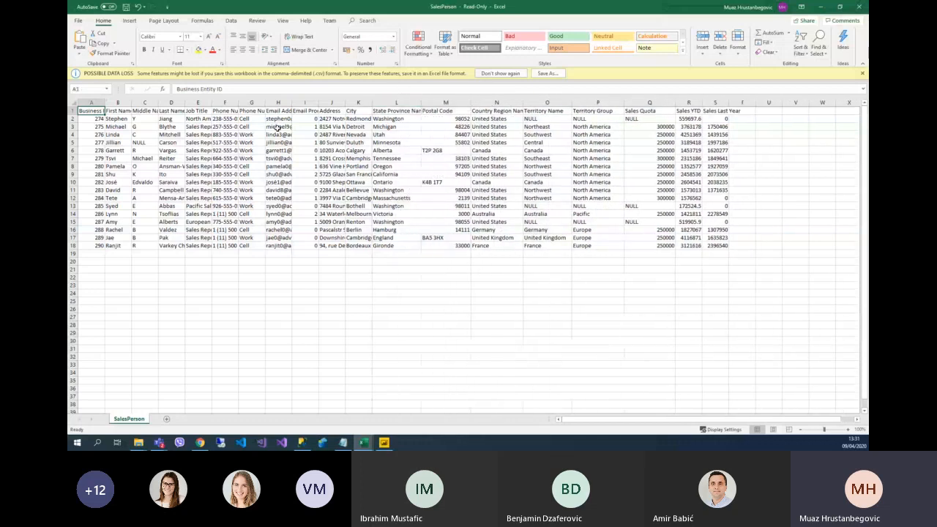
Inspect the First Name and Job Title entries, widen the Business Entity ID column and minimize the SalesPerson file.
{"action": "left_click", "coordinate": [108, 118]}
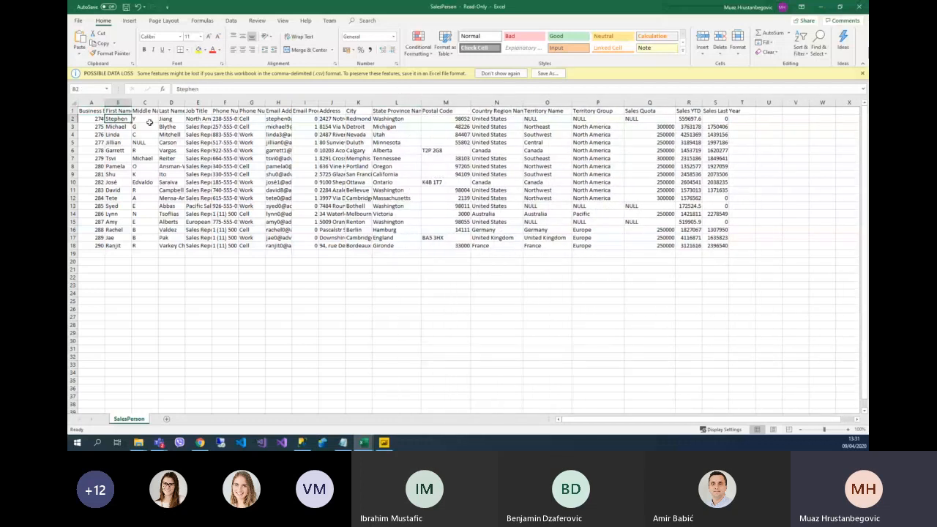
{"action": "left_click", "coordinate": [198, 166]}
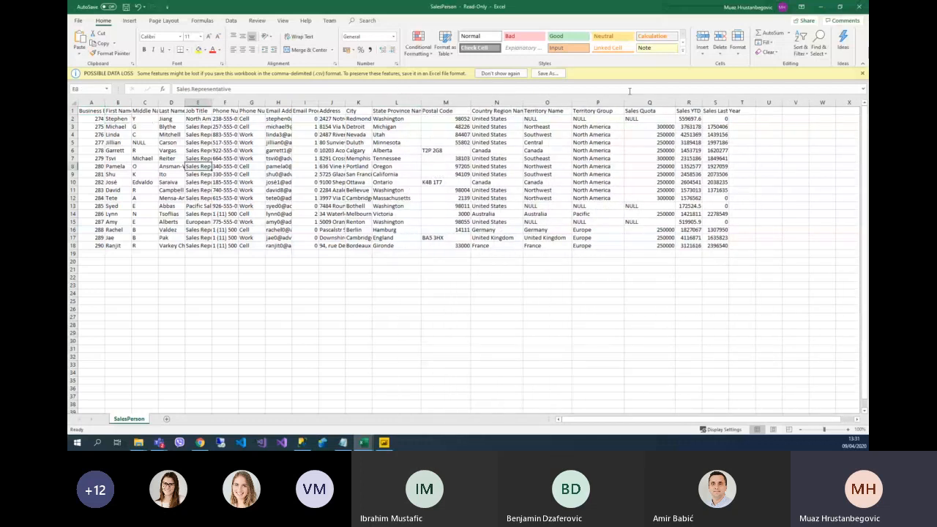
{"action": "left_click", "coordinate": [208, 197]}
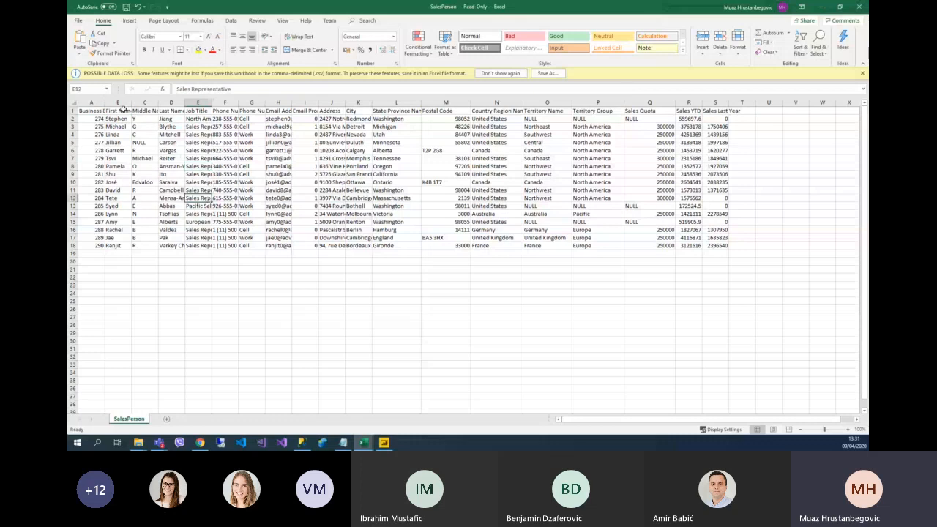
{"action": "left_click_drag", "start_coordinate": [105, 104], "coordinate": [126, 104]}
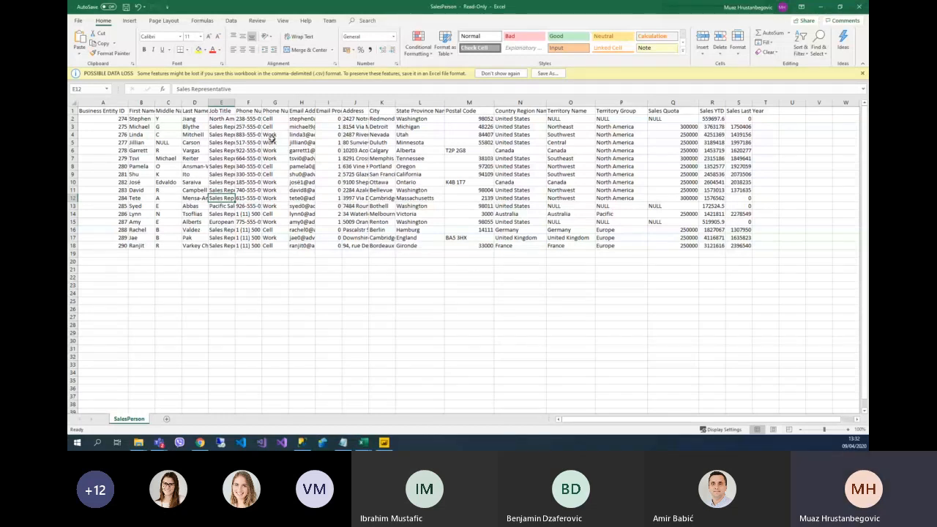
{"action": "left_click", "coordinate": [130, 119]}
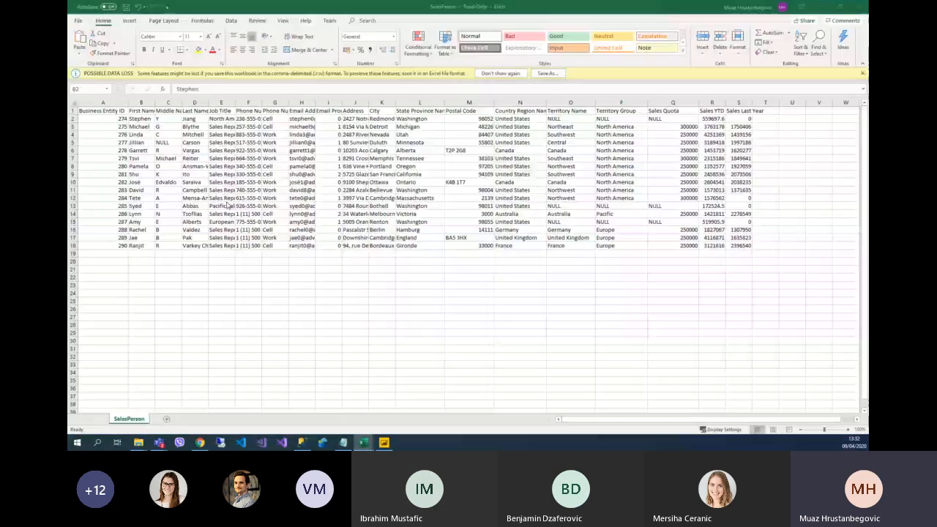
{"action": "left_click", "coordinate": [820, 6]}
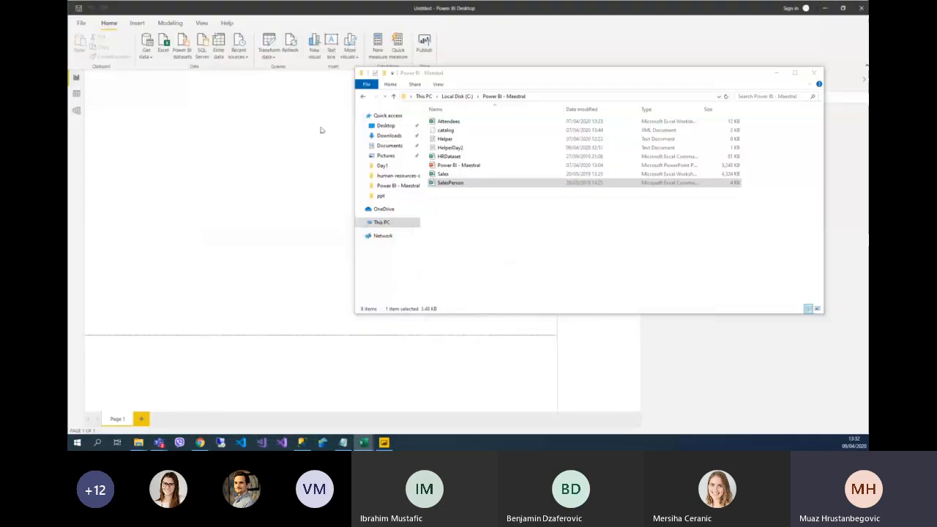
Open a blank Excel workbook maximized and enter the headers ExamID and ExamName in A1 and B1.
{"action": "left_click_drag", "start_coordinate": [68, 110], "coordinate": [532, 78]}
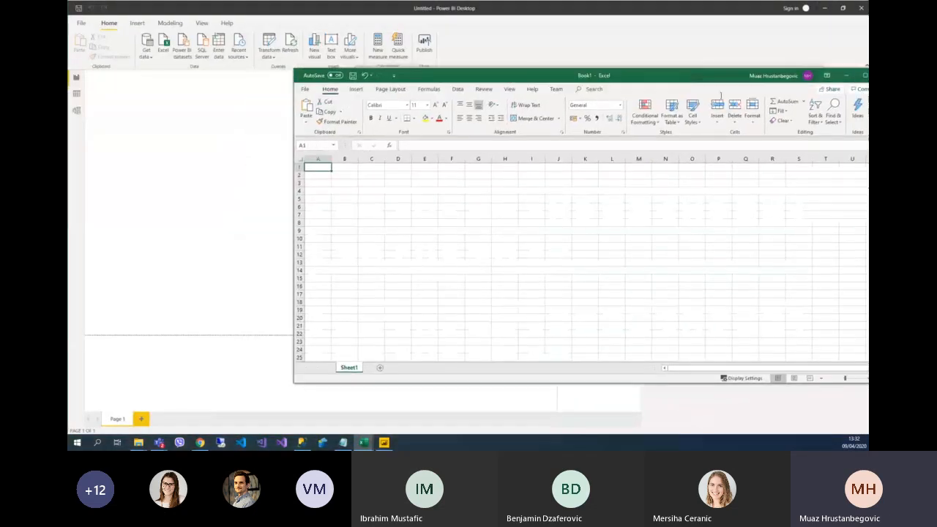
{"action": "left_click", "coordinate": [863, 76]}
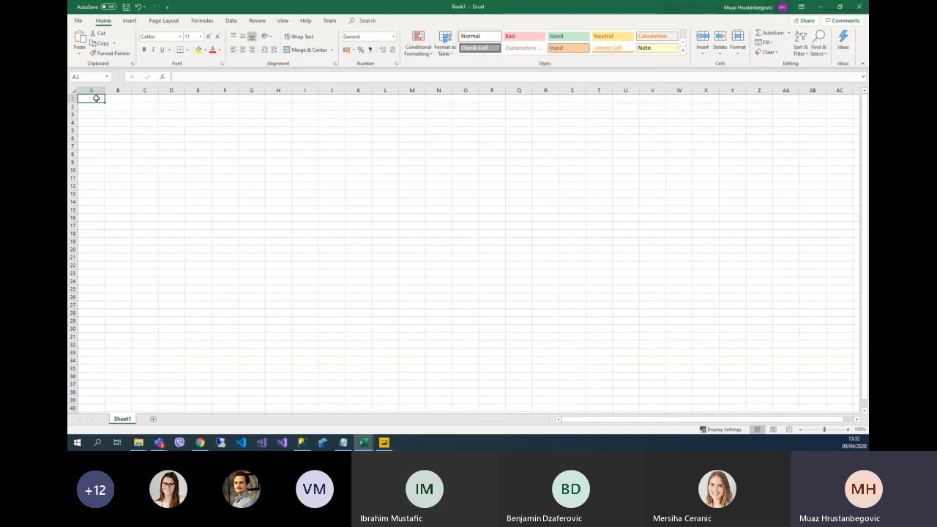
{"action": "type", "text": "Exam"}
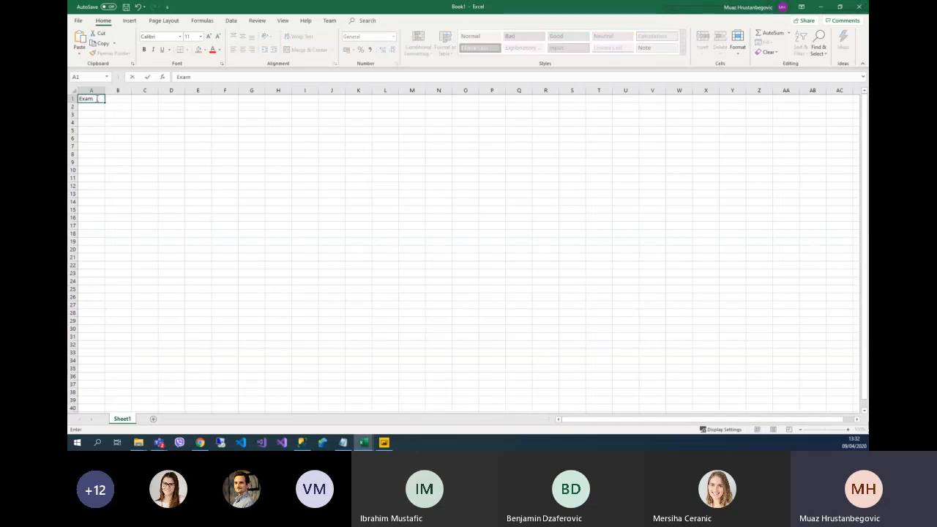
{"action": "type", "text": "ID"}
{"action": "key", "text": "Tab"}
{"action": "type", "text": "ExamName"}
{"action": "key", "text": "Tab"}
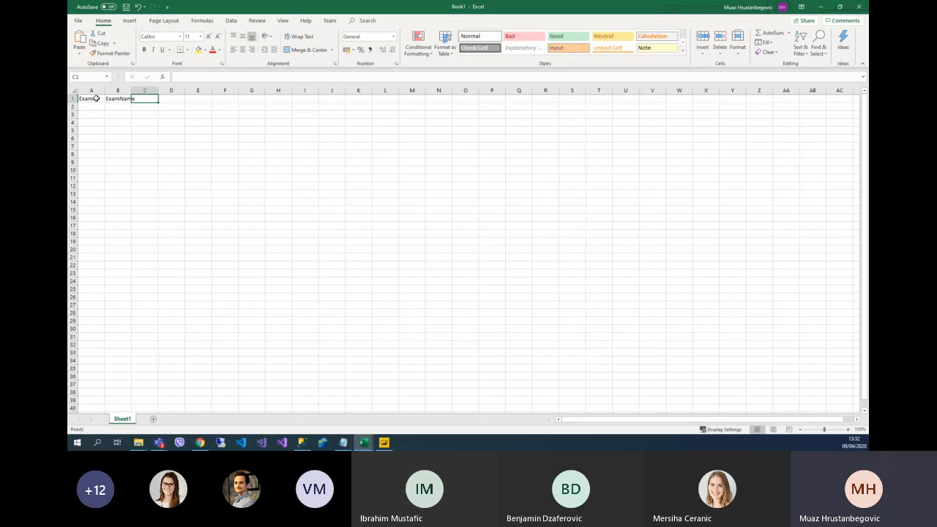
Enter the exam IDs 1 to 4 in cells A2 to A5.
{"action": "left_click", "coordinate": [93, 106]}
{"action": "type", "text": "1"}
{"action": "left_click", "coordinate": [92, 114]}
{"action": "type", "text": "2"}
{"action": "left_click", "coordinate": [95, 122]}
{"action": "type", "text": "3"}
{"action": "left_click", "coordinate": [95, 129]}
{"action": "type", "text": "4"}
Enter the exam names Math, History, Science and Biology in cells B2 to B5.
{"action": "left_click", "coordinate": [126, 107]}
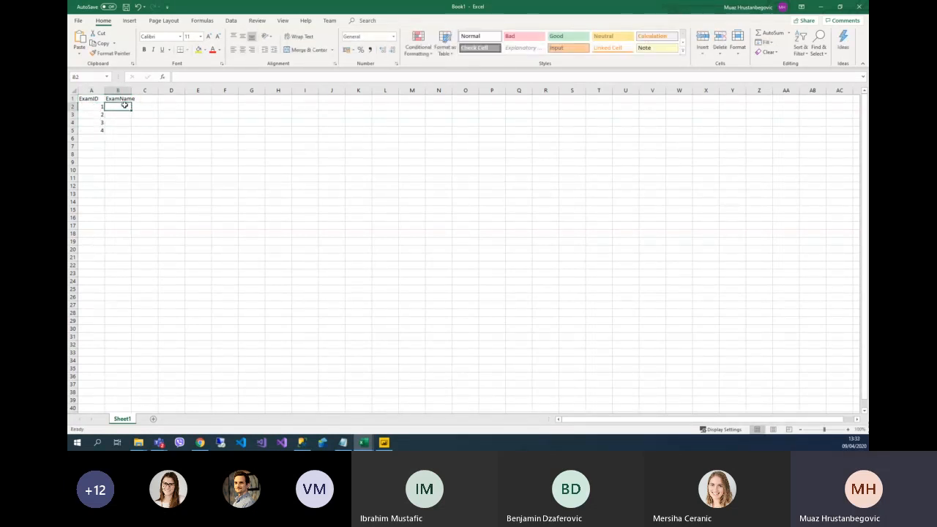
{"action": "type", "text": "Math"}
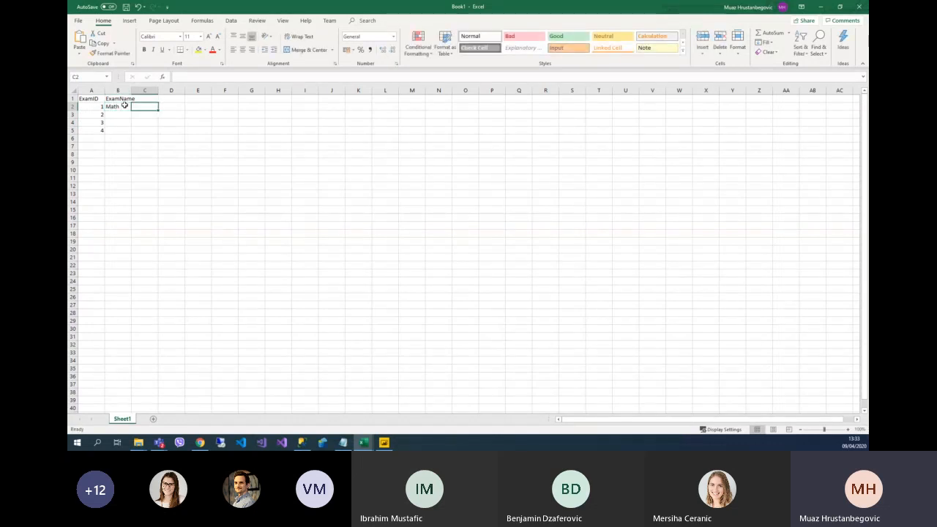
{"action": "key", "text": "Return"}
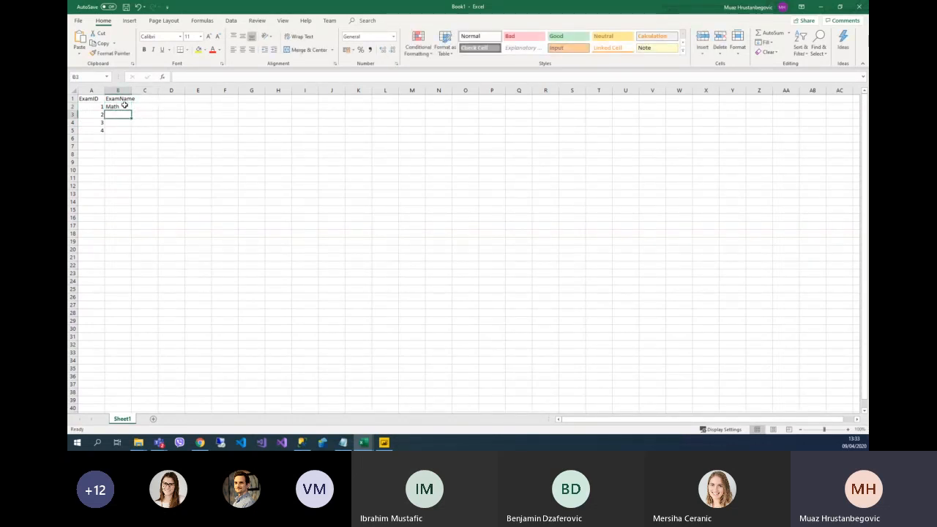
{"action": "type", "text": "History"}
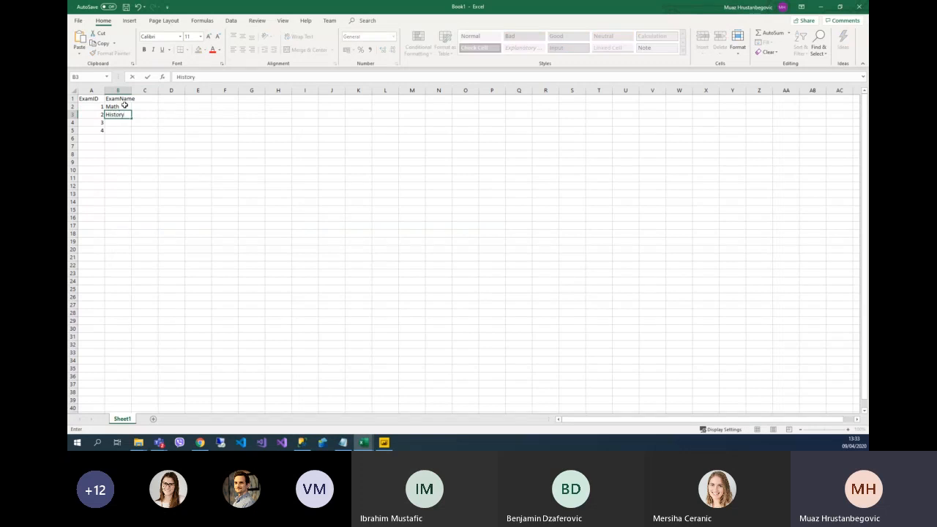
{"action": "key", "text": "Return"}
{"action": "type", "text": "Science"}
{"action": "key", "text": "Return"}
{"action": "type", "text": "Bio"}
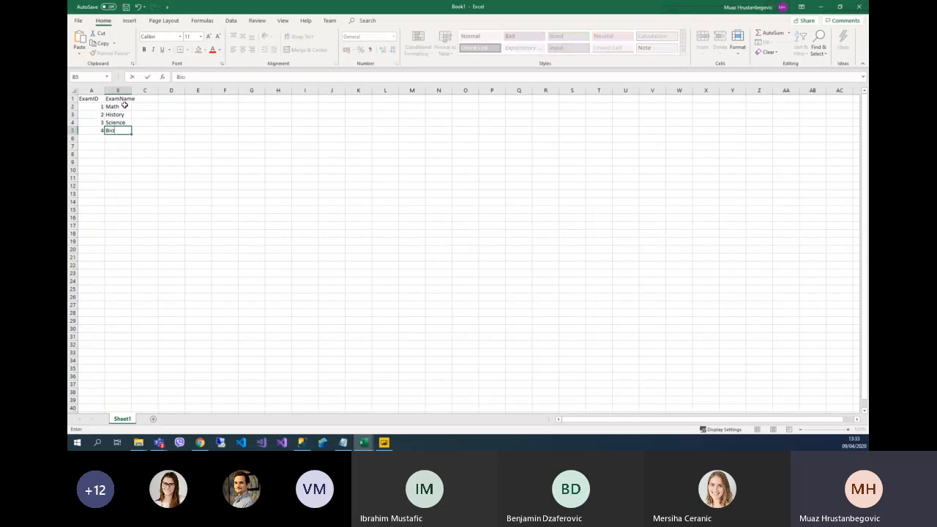
{"action": "type", "text": "logy"}
{"action": "left_click", "coordinate": [195, 140]}
Start a second table with the headers GradeID, ExamID and GradeValue in cells F1 to H1.
{"action": "left_click", "coordinate": [225, 97]}
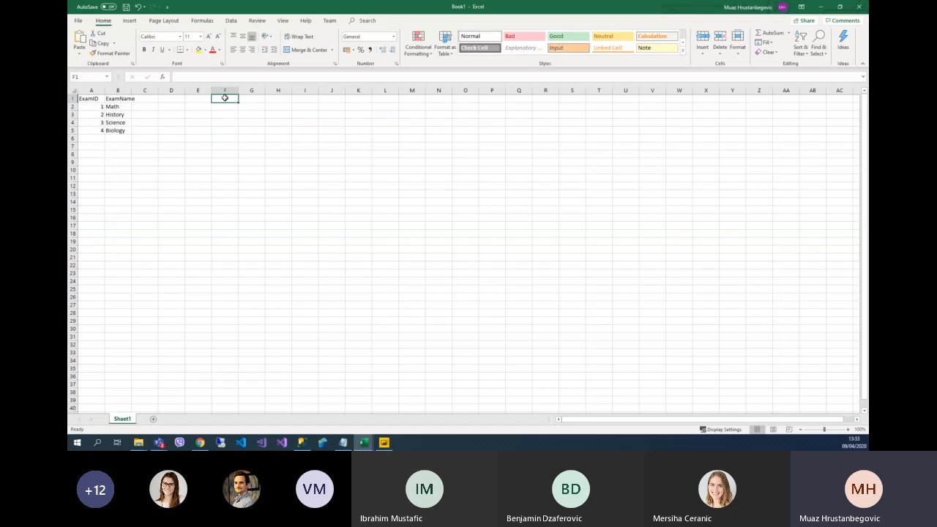
{"action": "type", "text": "Grade"}
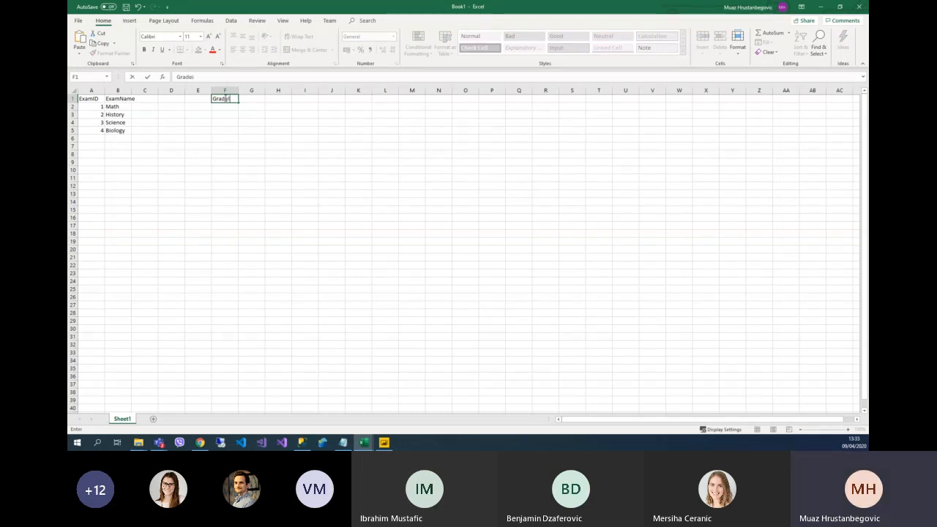
{"action": "type", "text": "ID"}
{"action": "key", "text": "Tab"}
{"action": "type", "text": "Exam"}
{"action": "key", "text": "Tab"}
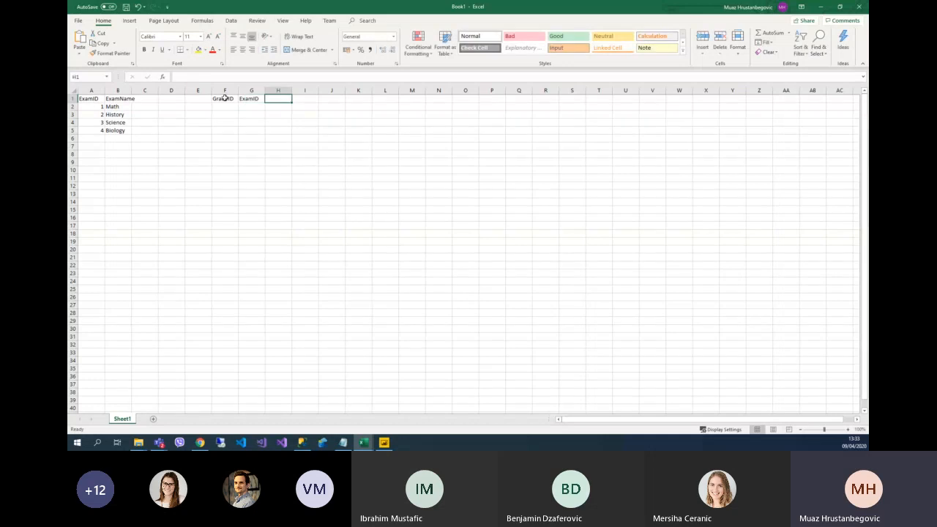
{"action": "type", "text": "GradeVal"}
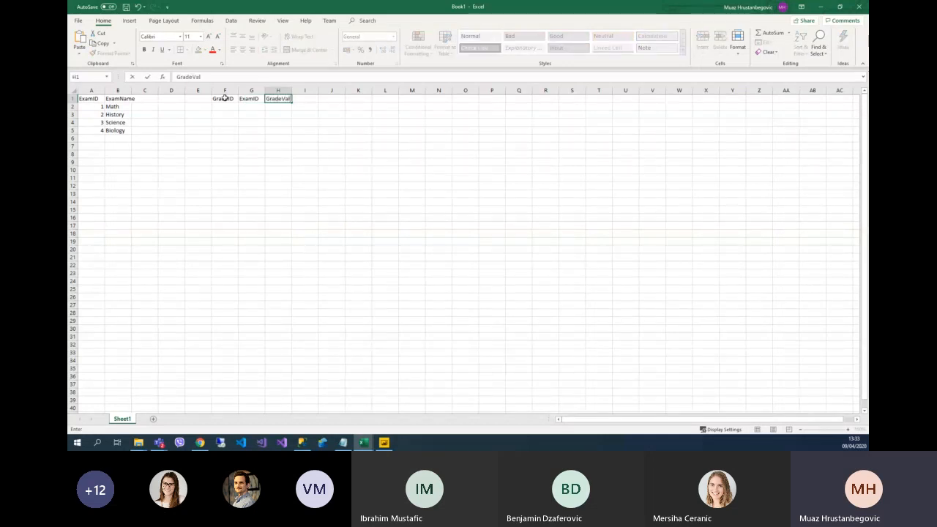
{"action": "type", "text": "ue"}
{"action": "key", "text": "Return"}
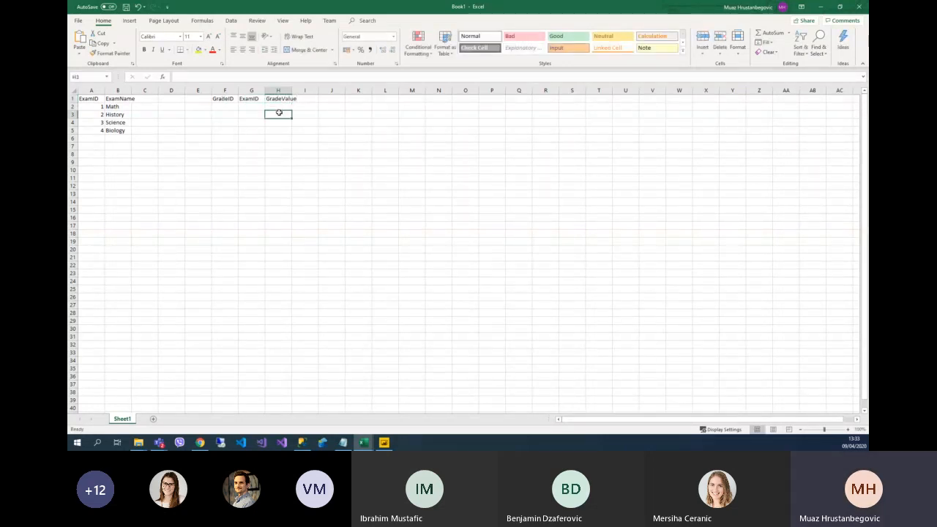
Fill the GradeID column with the series 1 to 7 in cells F2 to F8.
{"action": "left_click", "coordinate": [220, 106]}
{"action": "type", "text": "1"}
{"action": "left_click_drag", "start_coordinate": [239, 111], "coordinate": [241, 156]}
{"action": "left_click", "coordinate": [233, 115]}
{"action": "type", "text": "2"}
Enter the exam IDs 1, 2, 3, 2, 4, 2 and 1 in cells G2 to G8.
{"action": "left_click", "coordinate": [251, 106]}
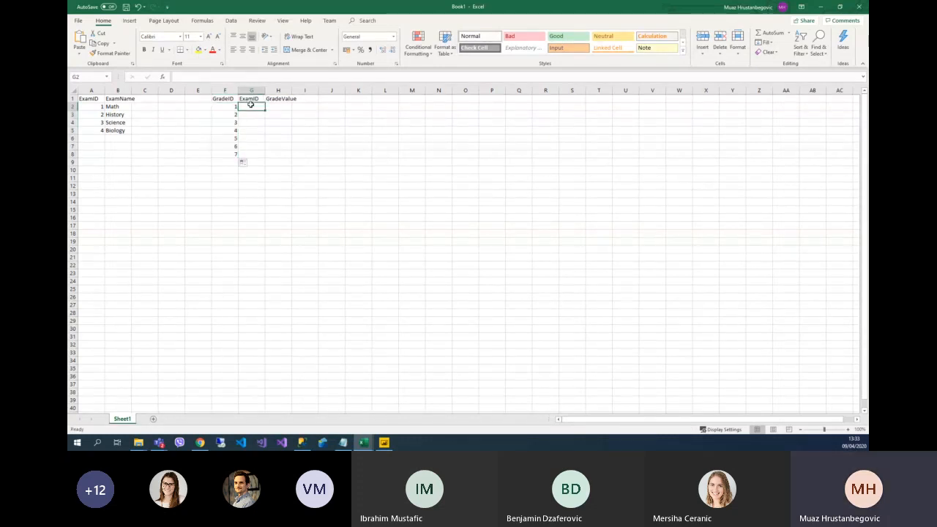
{"action": "type", "text": "1"}
{"action": "key", "text": "Return"}
{"action": "left_click", "coordinate": [258, 122]}
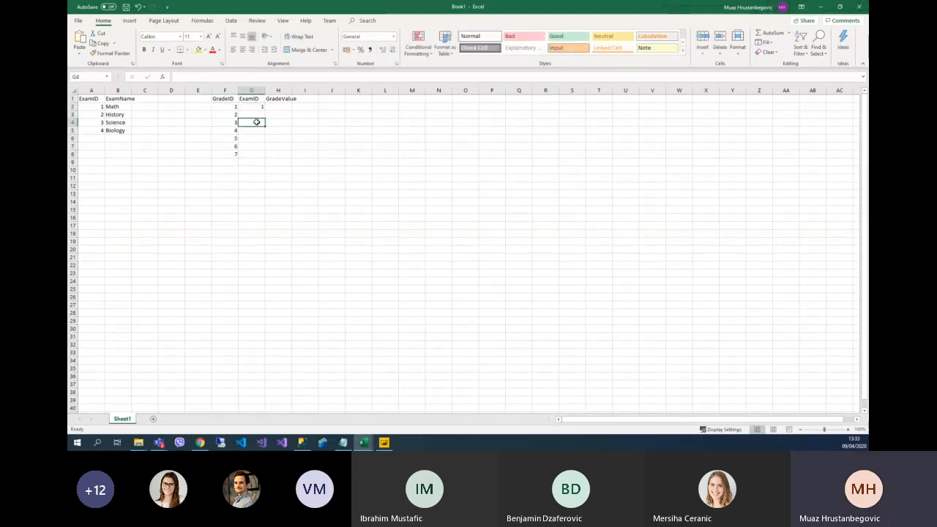
{"action": "left_click", "coordinate": [257, 115]}
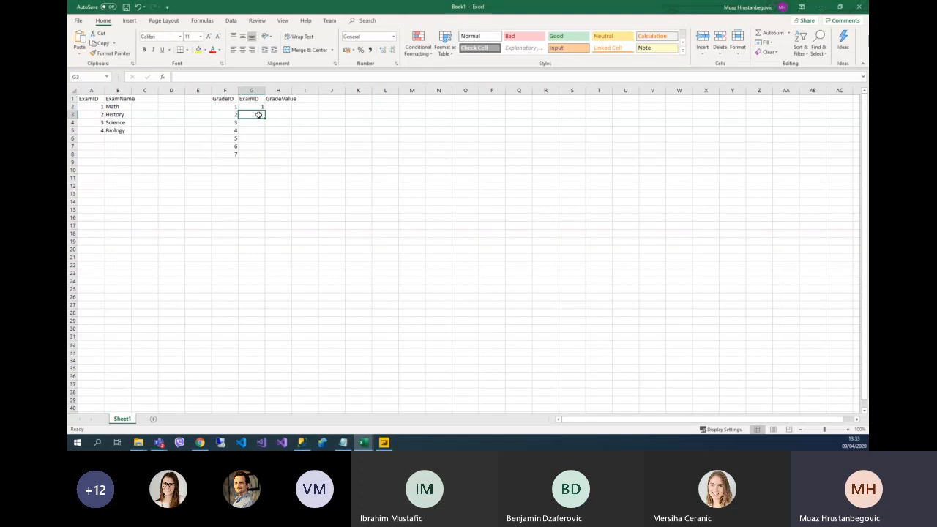
{"action": "type", "text": "2"}
{"action": "left_click", "coordinate": [257, 122]}
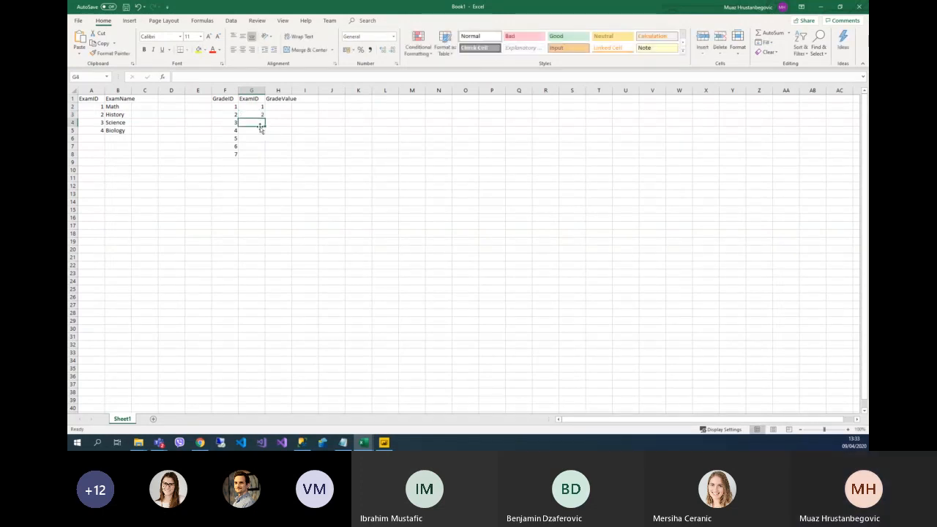
{"action": "type", "text": "3"}
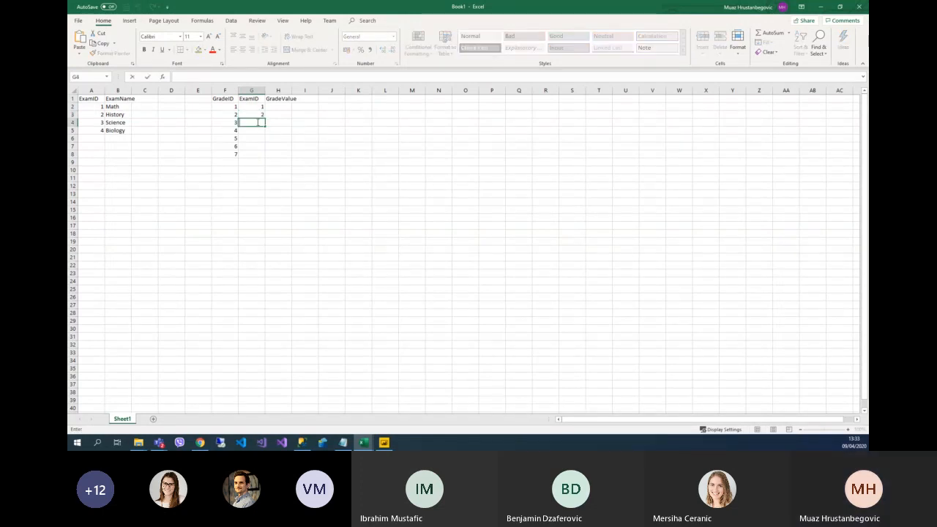
{"action": "left_click", "coordinate": [256, 129]}
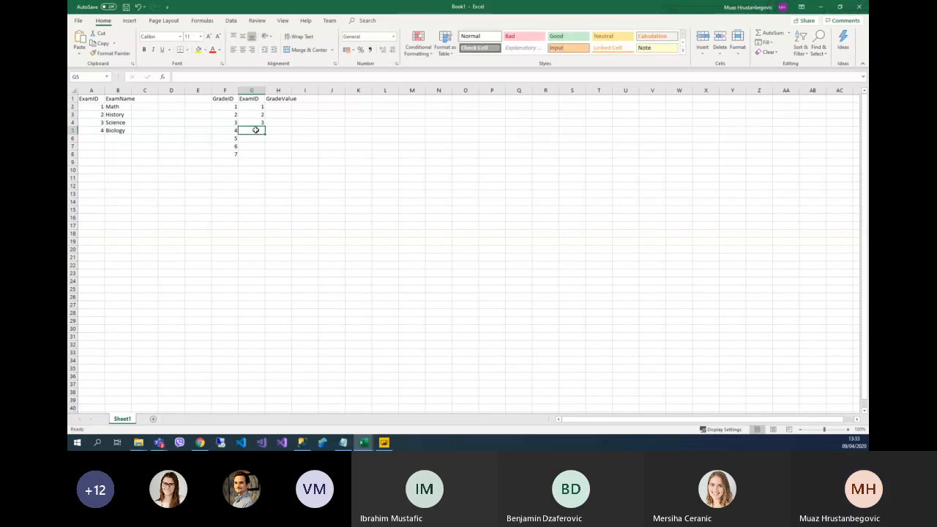
{"action": "type", "text": "2"}
{"action": "left_click", "coordinate": [257, 137]}
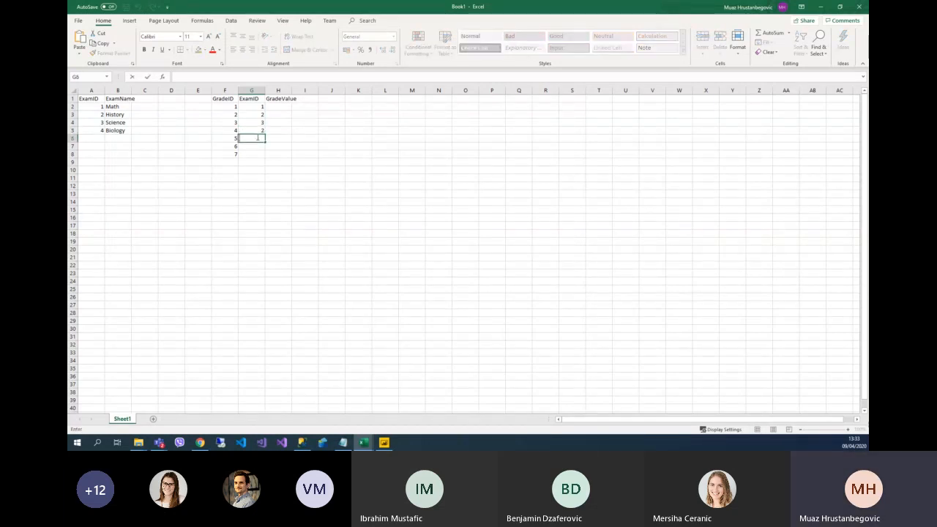
{"action": "type", "text": "4"}
{"action": "left_click", "coordinate": [258, 145]}
{"action": "type", "text": "1"}
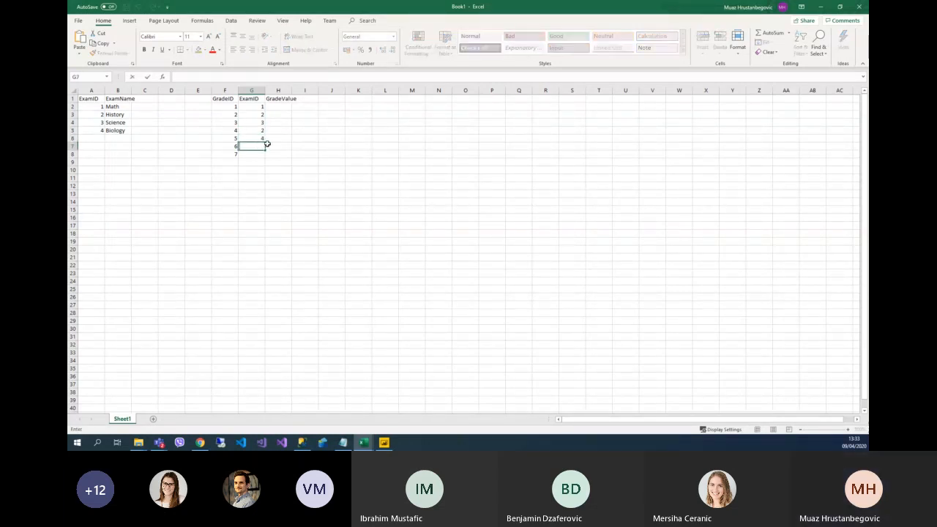
{"action": "type", "text": "2"}
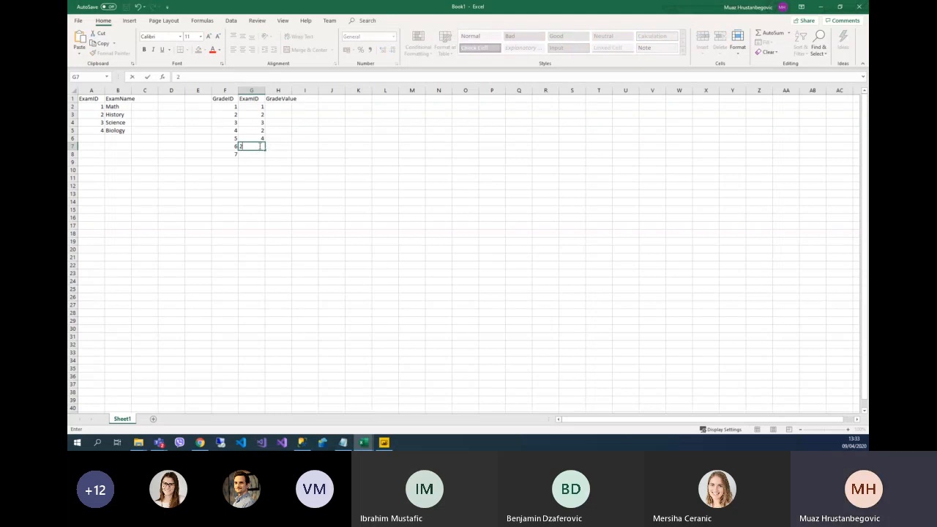
{"action": "left_click", "coordinate": [264, 155]}
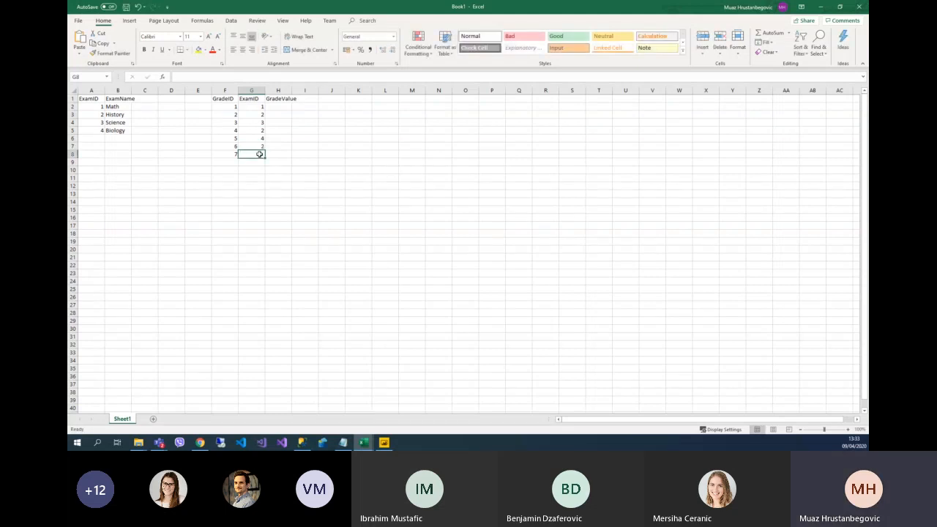
{"action": "type", "text": "1"}
Enter the grade values 60 and 50 in cells H2 and H3 and extend the descending series to H8.
{"action": "left_click", "coordinate": [279, 106]}
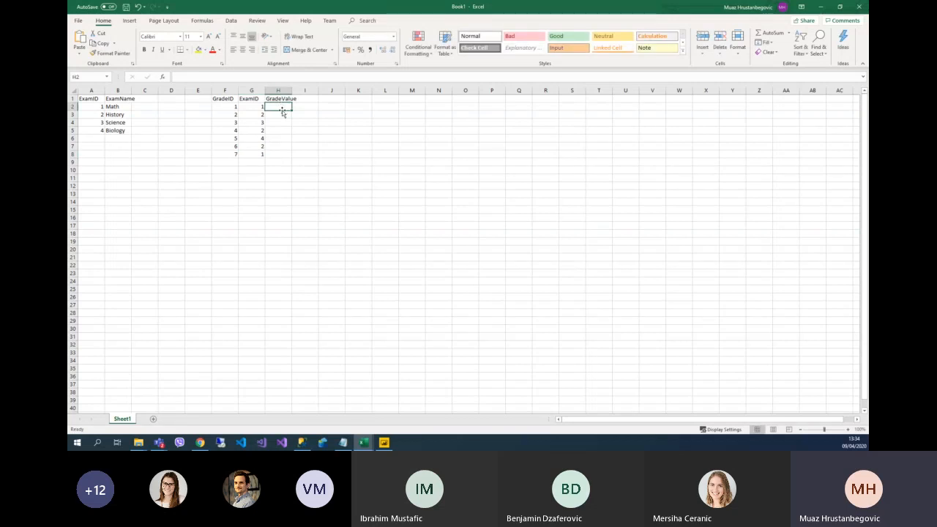
{"action": "double_click", "coordinate": [278, 106]}
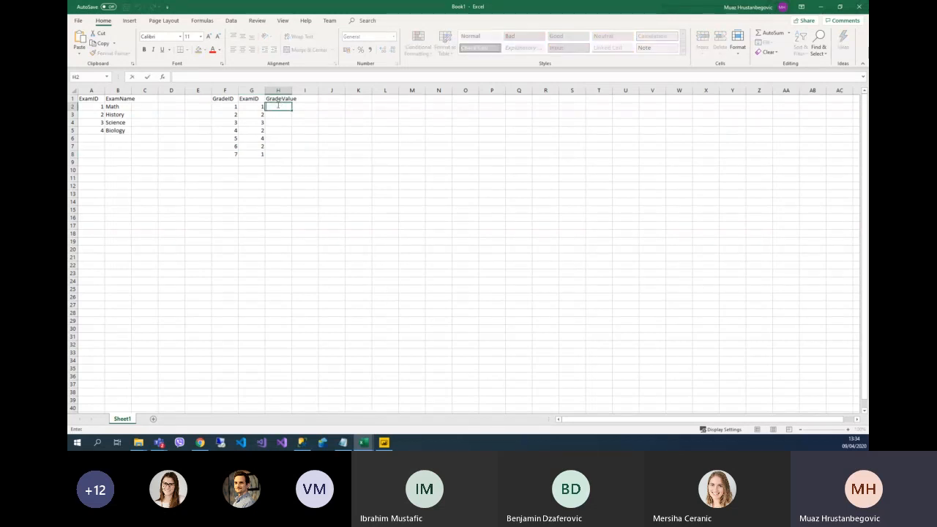
{"action": "type", "text": "60"}
{"action": "left_click", "coordinate": [281, 115]}
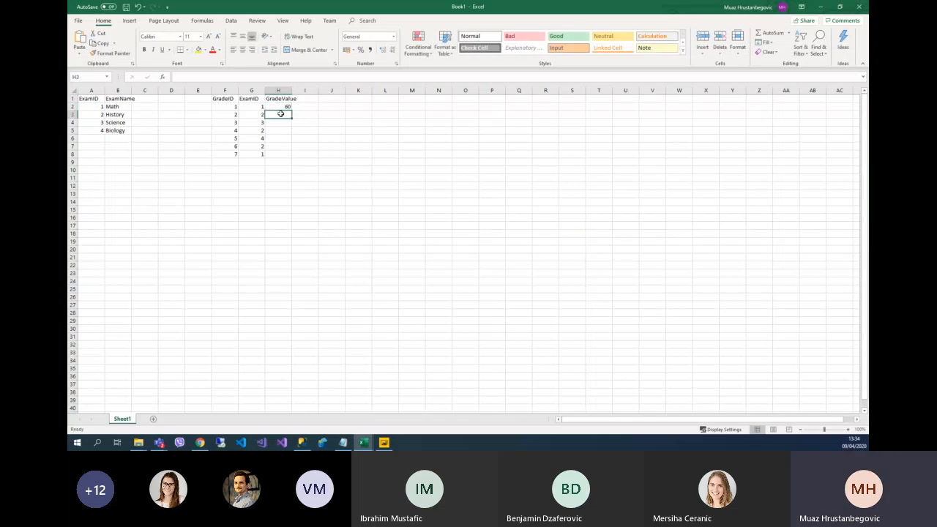
{"action": "key", "text": "Up"}
{"action": "key", "text": "Up"}
{"action": "left_click", "coordinate": [281, 113]}
{"action": "type", "text": "50"}
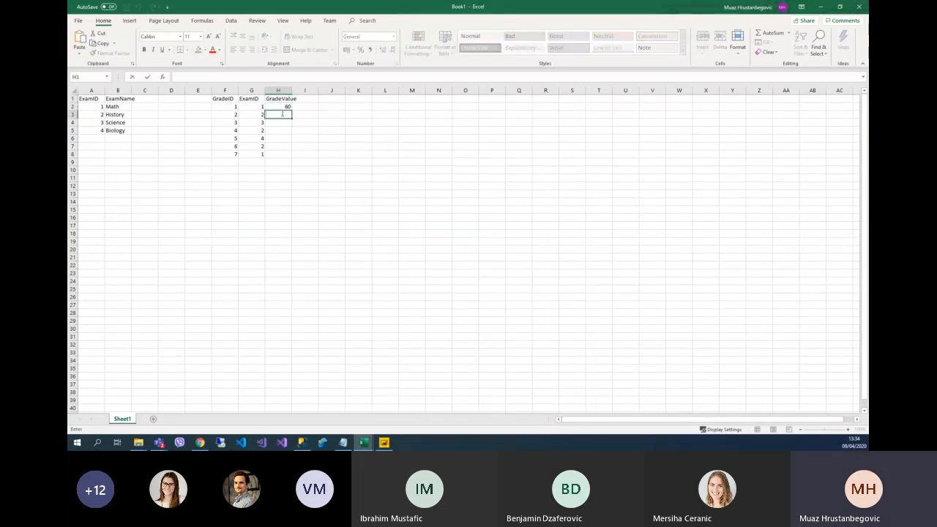
{"action": "left_click_drag", "start_coordinate": [288, 108], "coordinate": [292, 156]}
{"action": "left_click", "coordinate": [282, 138]}
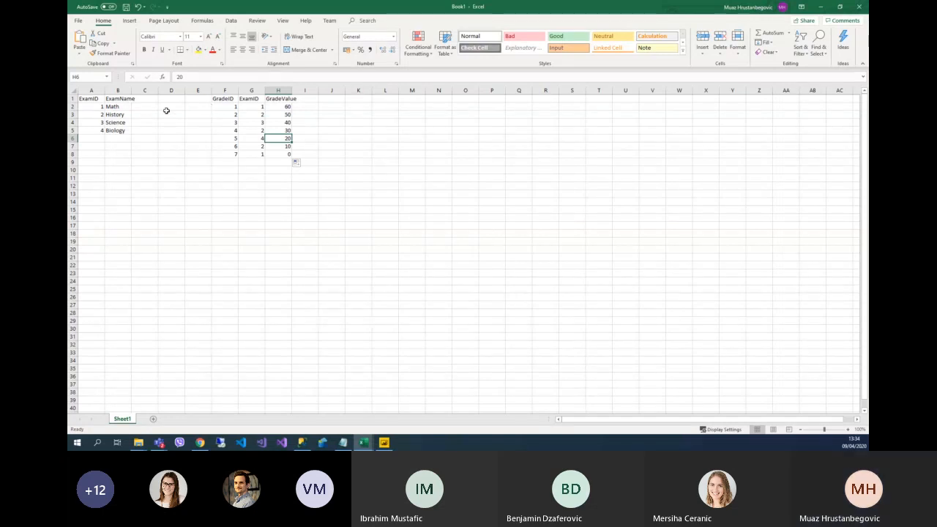
Examine the exam names and the ExamID columns that link the exam table to the grade table.
{"action": "left_click_drag", "start_coordinate": [112, 108], "coordinate": [119, 130]}
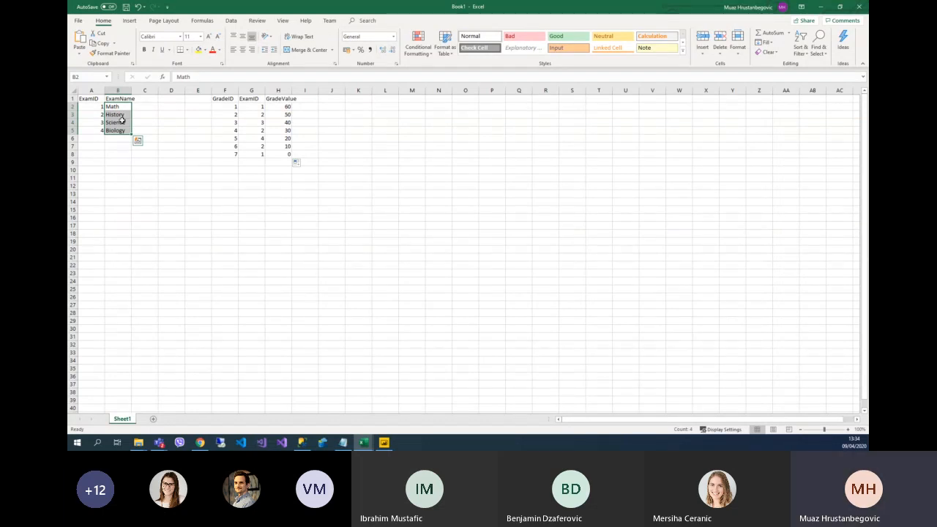
{"action": "left_click", "coordinate": [252, 90]}
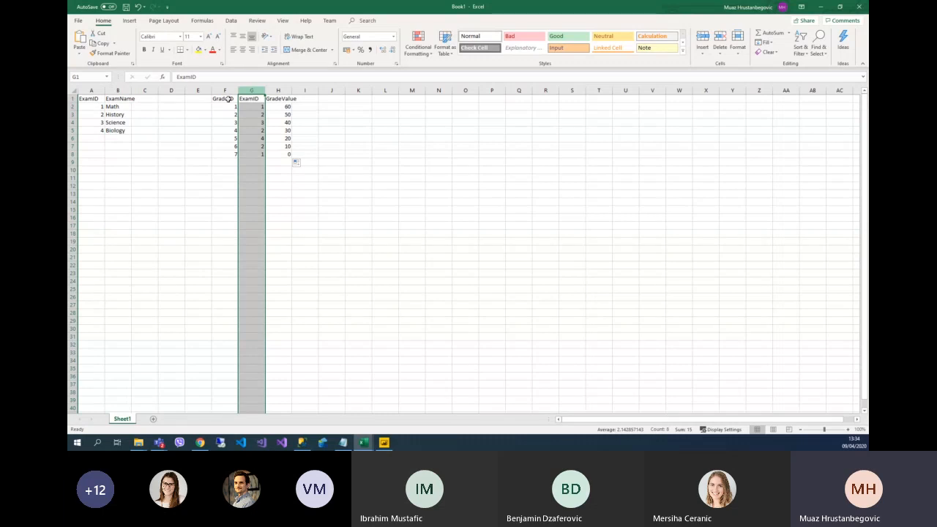
{"action": "left_click", "coordinate": [91, 90]}
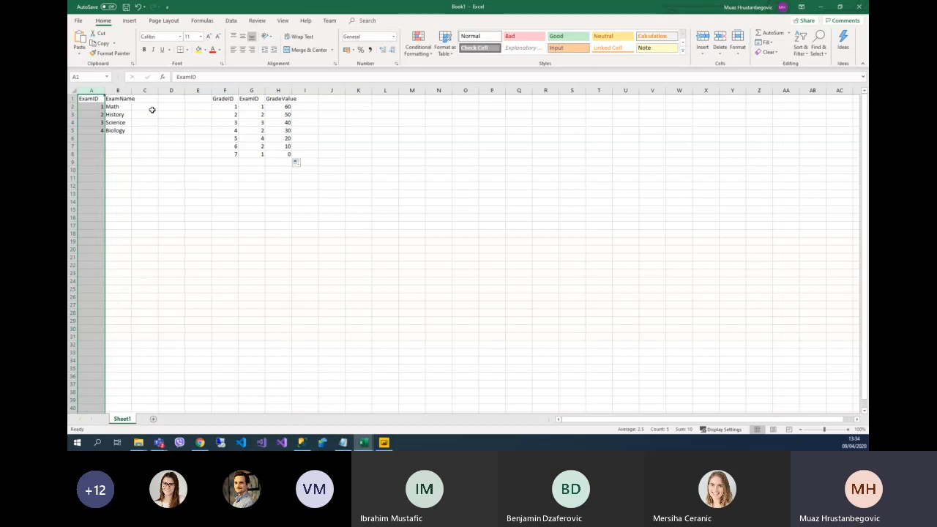
{"action": "left_click", "coordinate": [95, 98]}
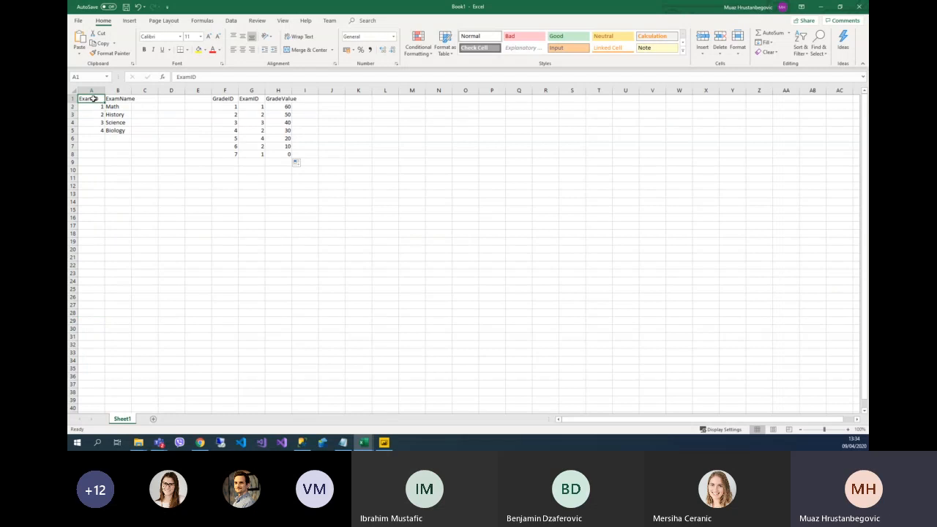
{"action": "left_click", "coordinate": [91, 106]}
{"action": "key", "text": "ctrl+c"}
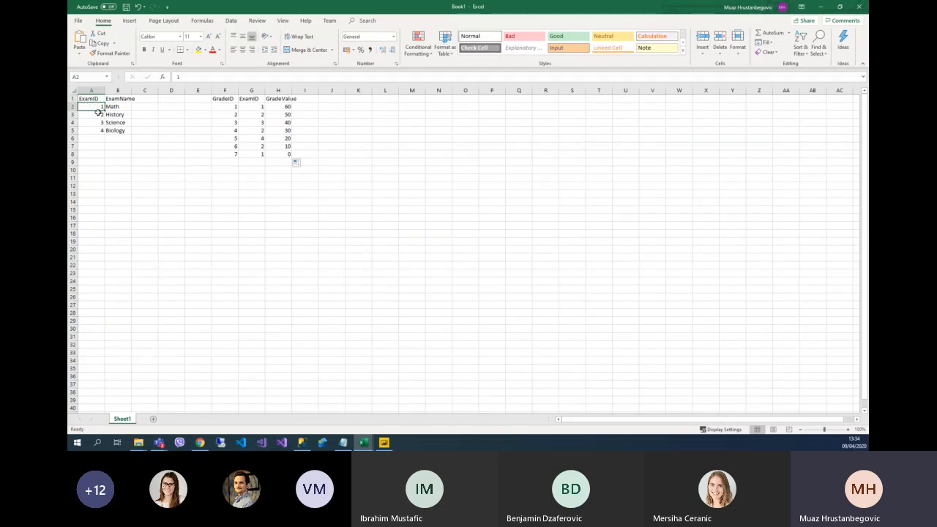
{"action": "left_click", "coordinate": [188, 235]}
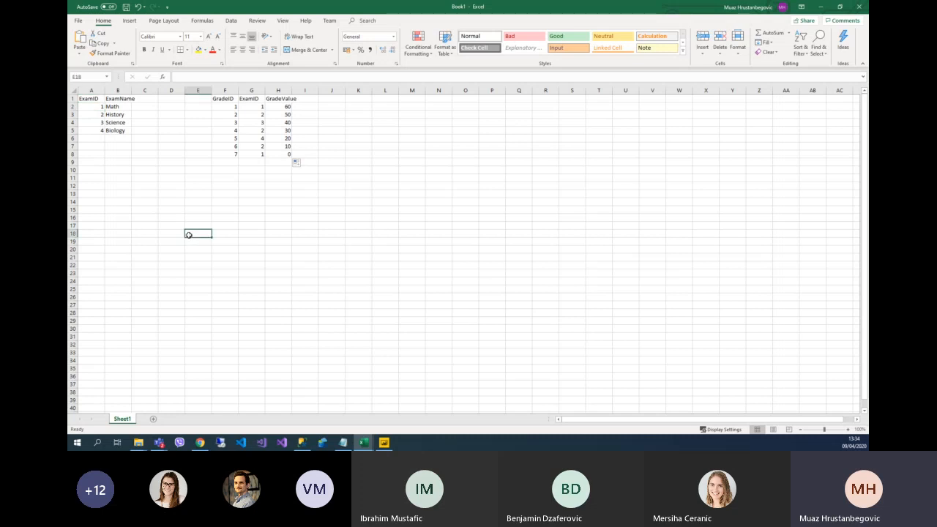
{"action": "left_click", "coordinate": [270, 177]}
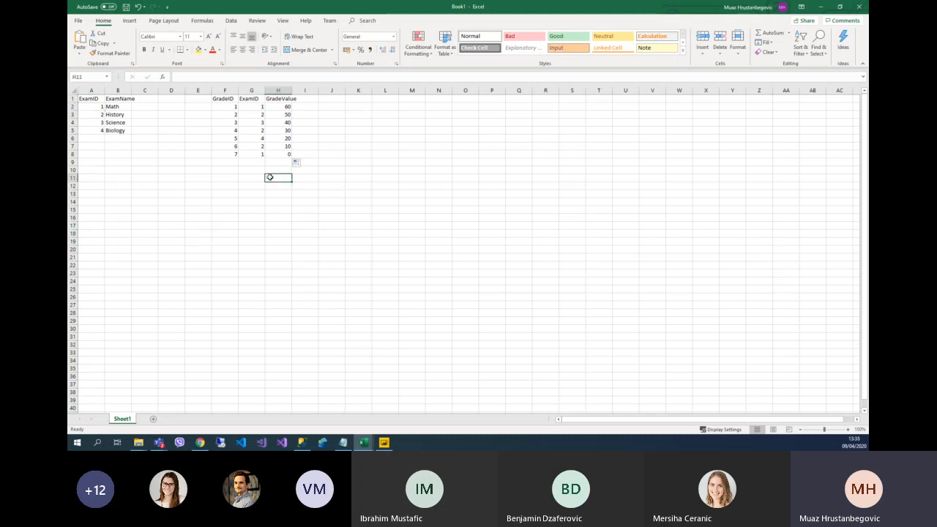
Switch to the model view in Power BI Desktop and move the Custom table closer to SalesLT Product.
{"action": "mouse_move", "coordinate": [818, 5]}
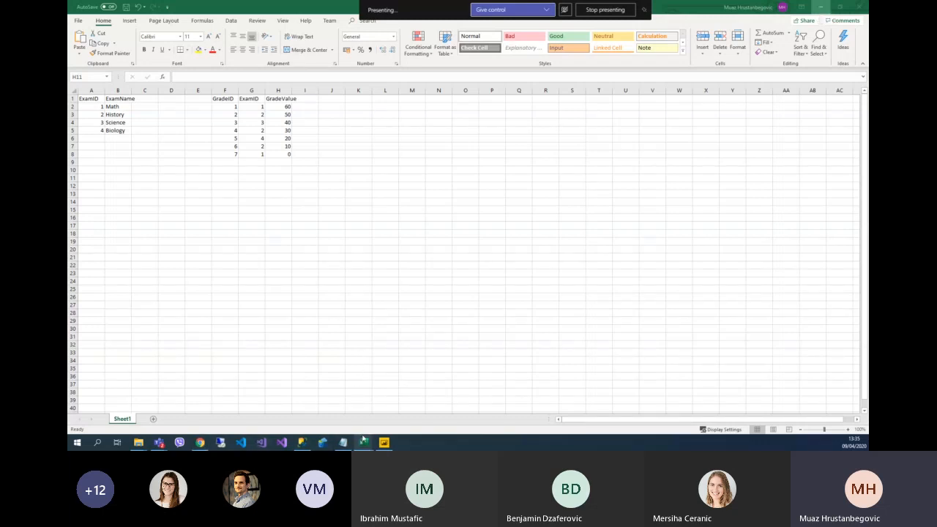
{"action": "left_click", "coordinate": [384, 442]}
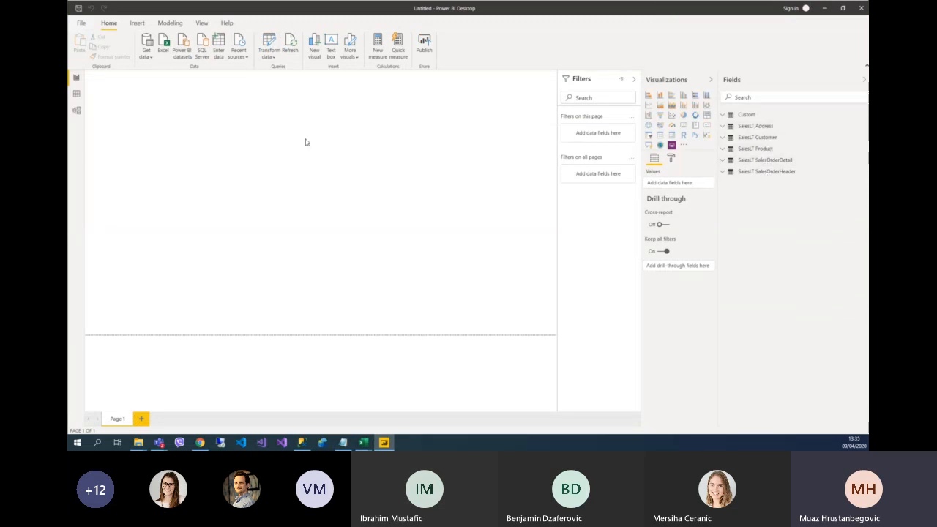
{"action": "left_click", "coordinate": [76, 110]}
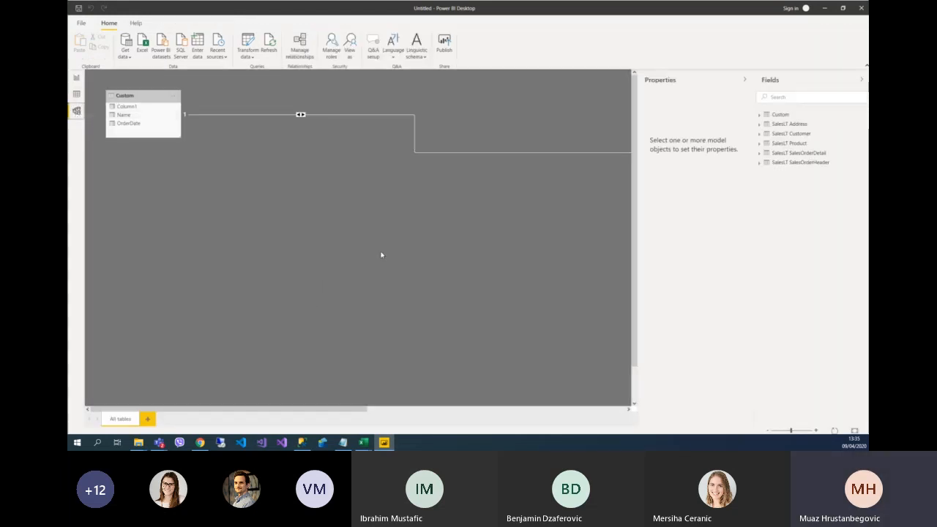
{"action": "scroll", "coordinate": [351, 224], "scroll_direction": "down", "scroll_amount": 2}
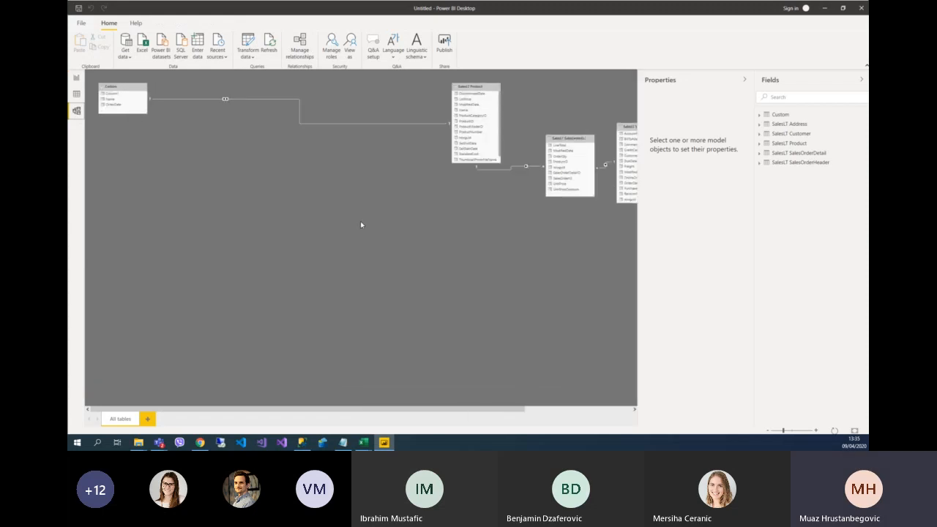
{"action": "left_click_drag", "start_coordinate": [111, 88], "coordinate": [341, 185]}
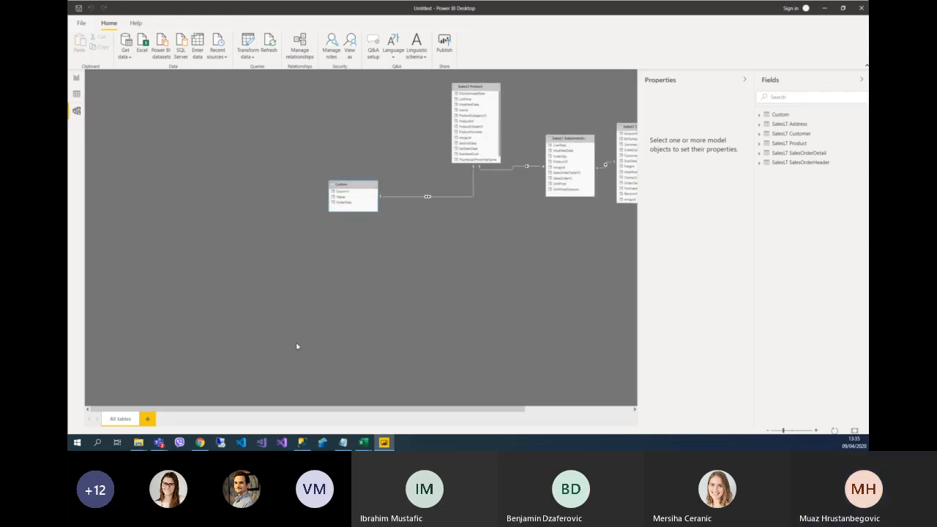
Spread out the SalesLT SalesOrderDetail, SalesLT Product, Custom and SalesLT Address tables in the model diagram so their relationship lines are clear.
{"action": "left_click_drag", "start_coordinate": [196, 410], "coordinate": [407, 412]}
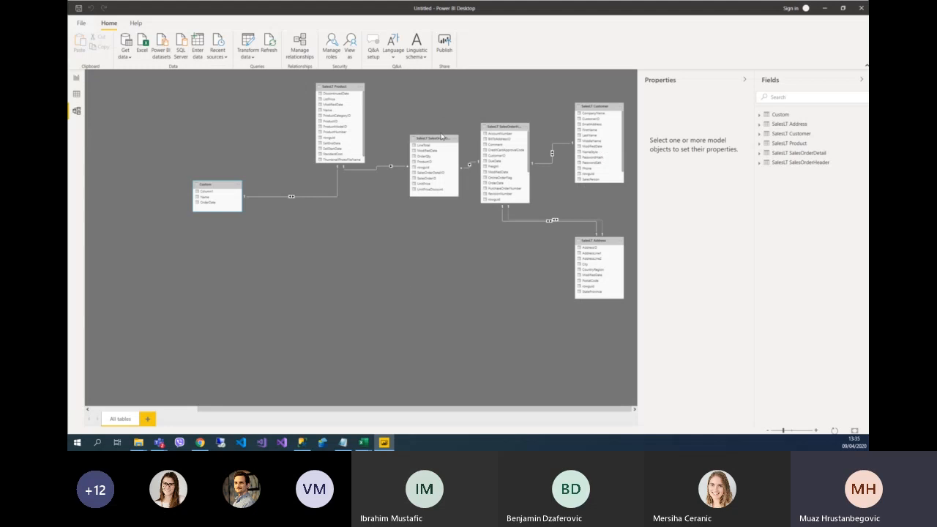
{"action": "left_click_drag", "start_coordinate": [441, 137], "coordinate": [446, 111]}
{"action": "left_click_drag", "start_coordinate": [344, 90], "coordinate": [300, 107]}
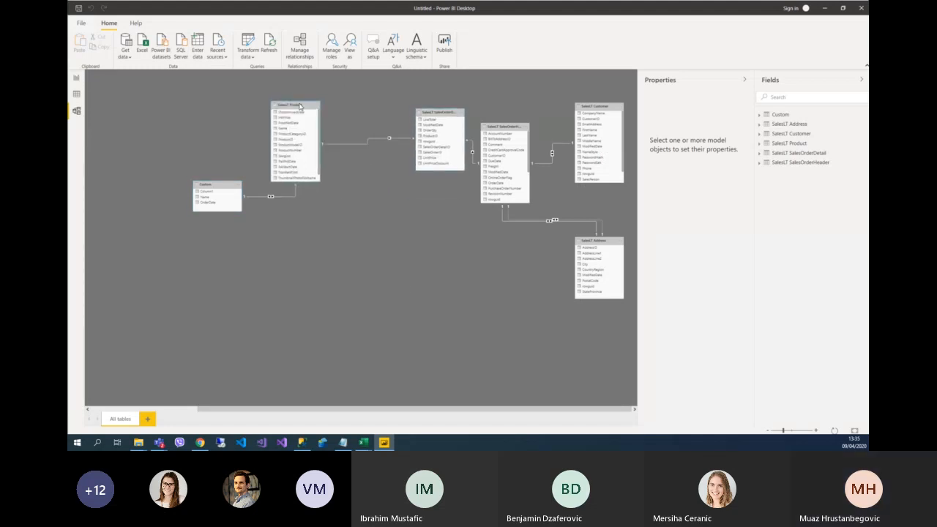
{"action": "left_click_drag", "start_coordinate": [216, 183], "coordinate": [230, 237]}
{"action": "left_click_drag", "start_coordinate": [599, 241], "coordinate": [498, 302]}
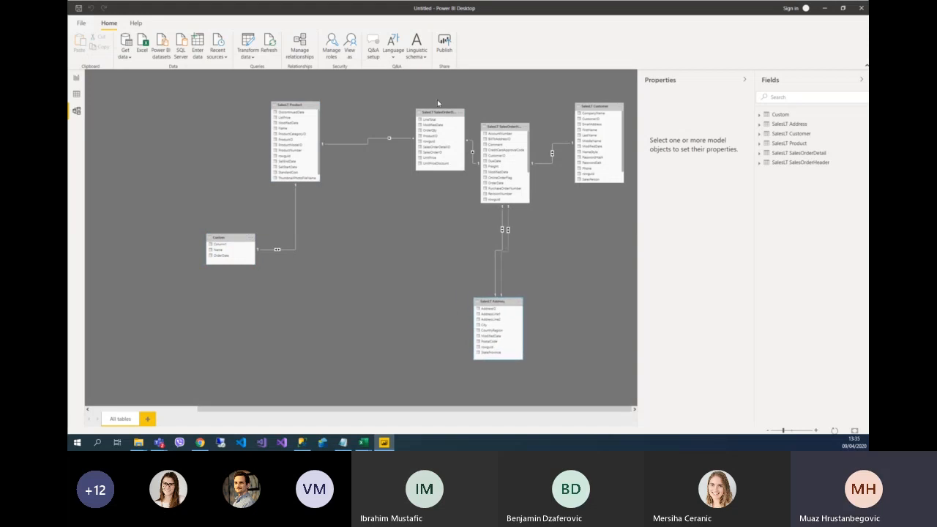
{"action": "left_click_drag", "start_coordinate": [449, 111], "coordinate": [408, 112]}
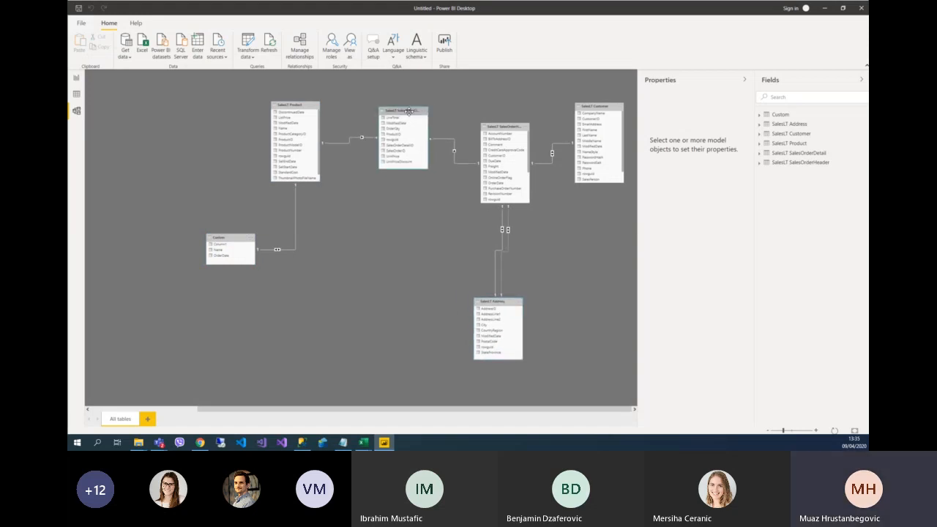
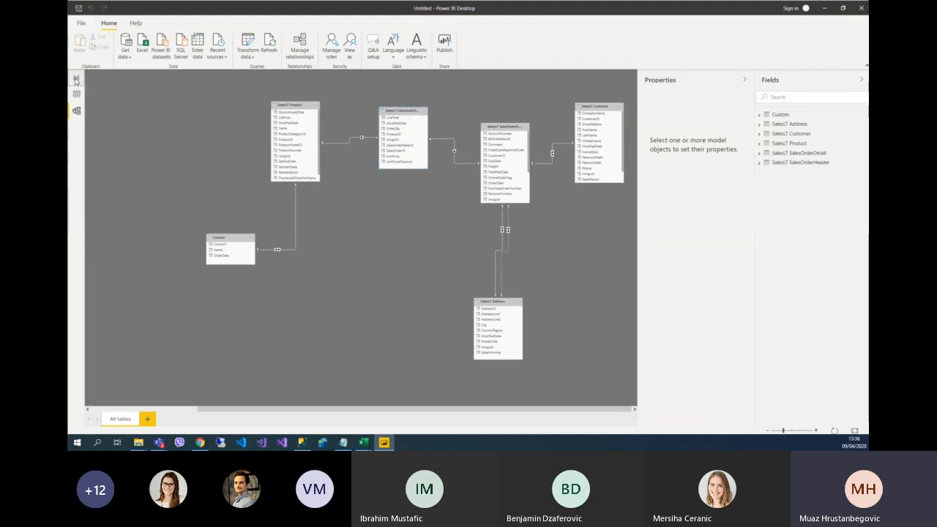
Return to the report view and review the fields of the SalesLT Customer table.
{"action": "left_click", "coordinate": [76, 80]}
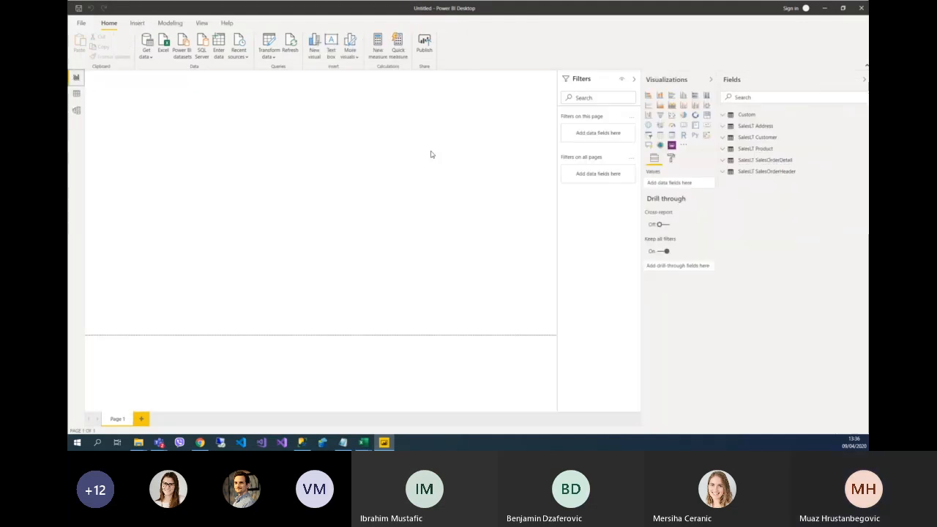
{"action": "left_click", "coordinate": [724, 137]}
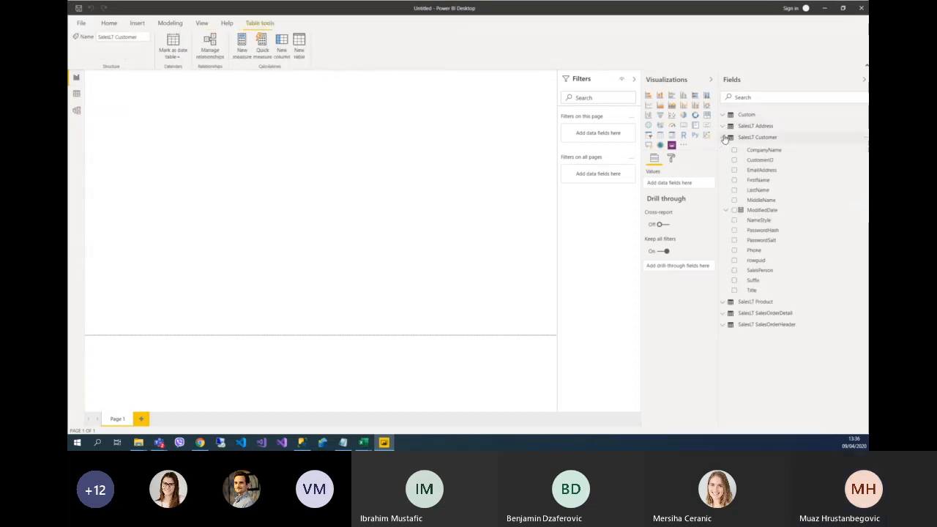
{"action": "left_click", "coordinate": [725, 137]}
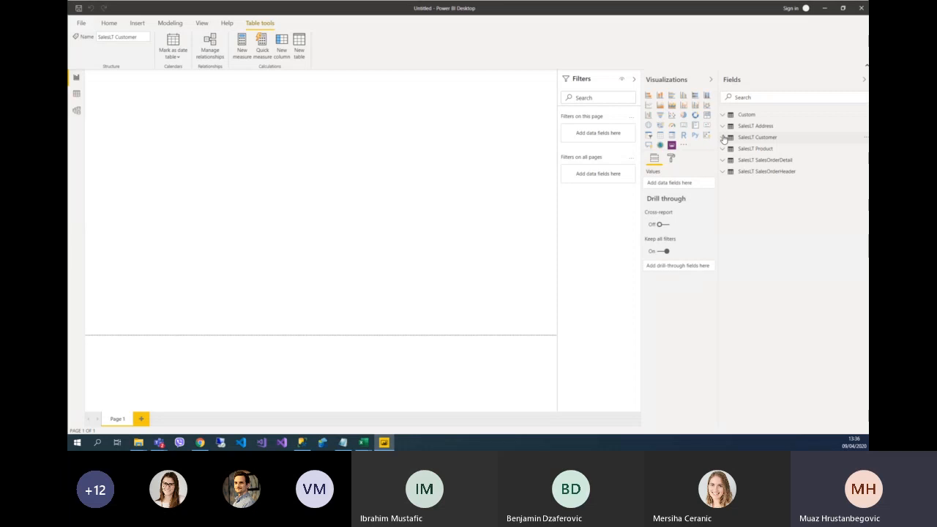
Create a table visual listing CompanyName from SalesLT Customer and enlarge it on the report page.
{"action": "left_click", "coordinate": [724, 137]}
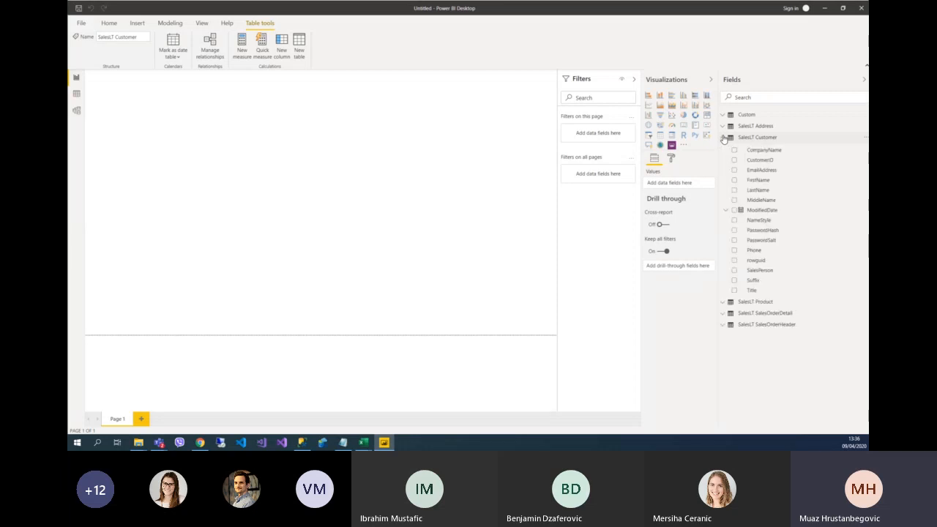
{"action": "left_click", "coordinate": [734, 181]}
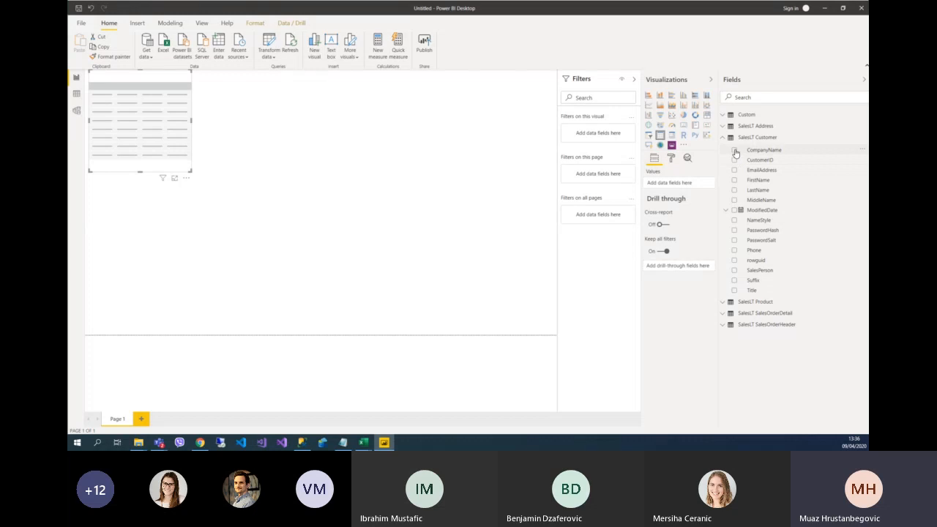
{"action": "left_click", "coordinate": [734, 150]}
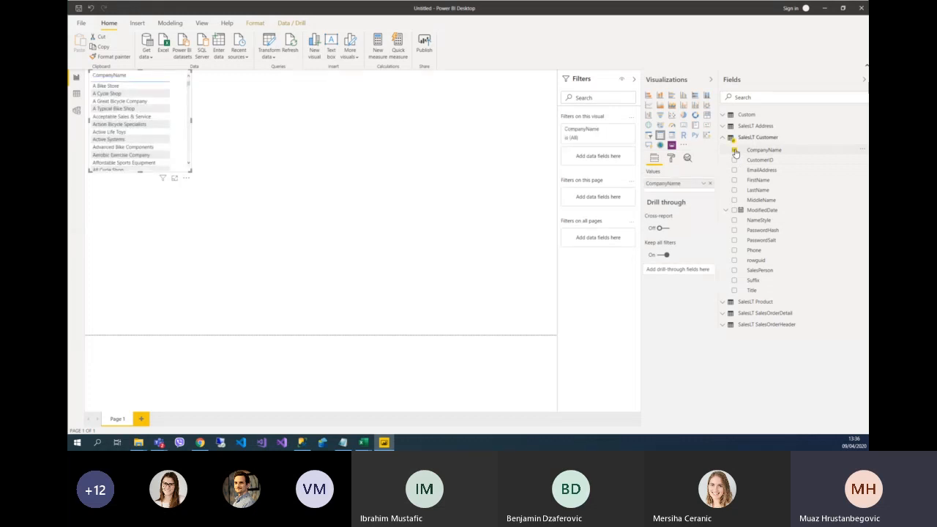
{"action": "left_click", "coordinate": [734, 150]}
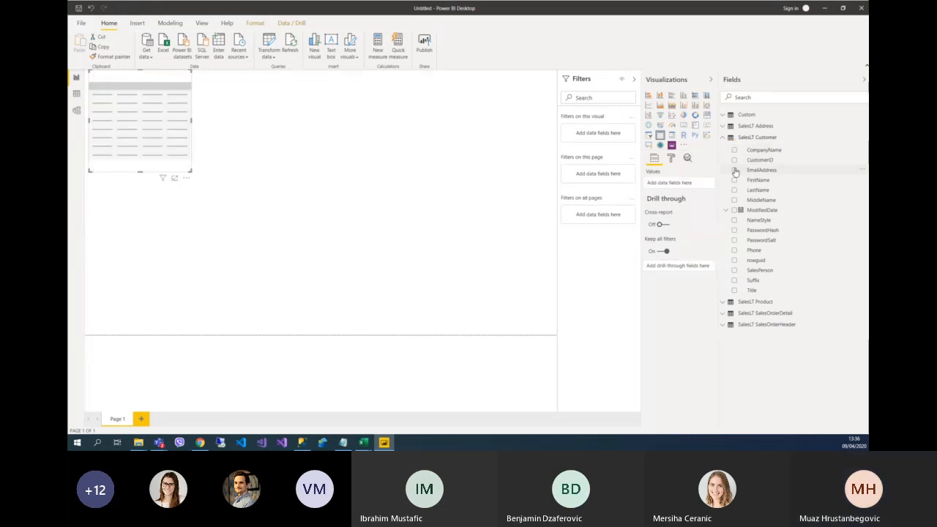
{"action": "left_click", "coordinate": [734, 150]}
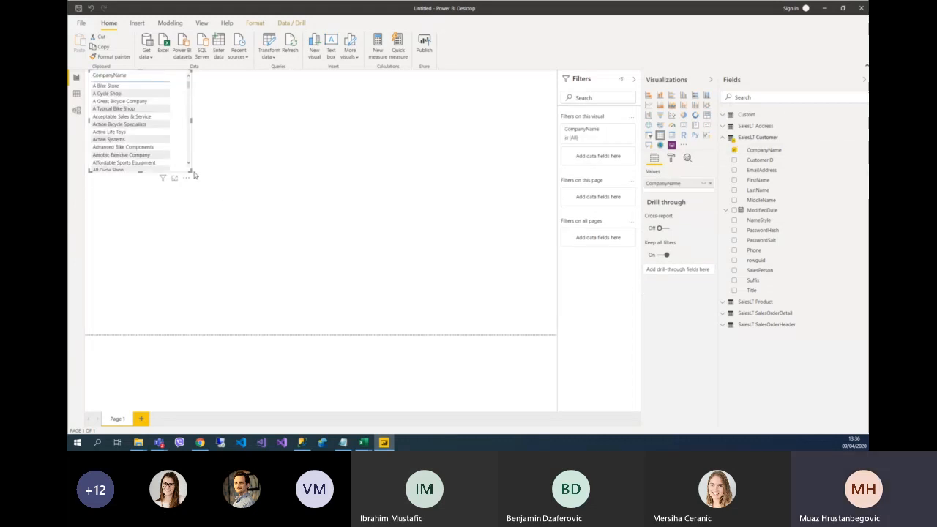
{"action": "left_click_drag", "start_coordinate": [190, 171], "coordinate": [357, 330]}
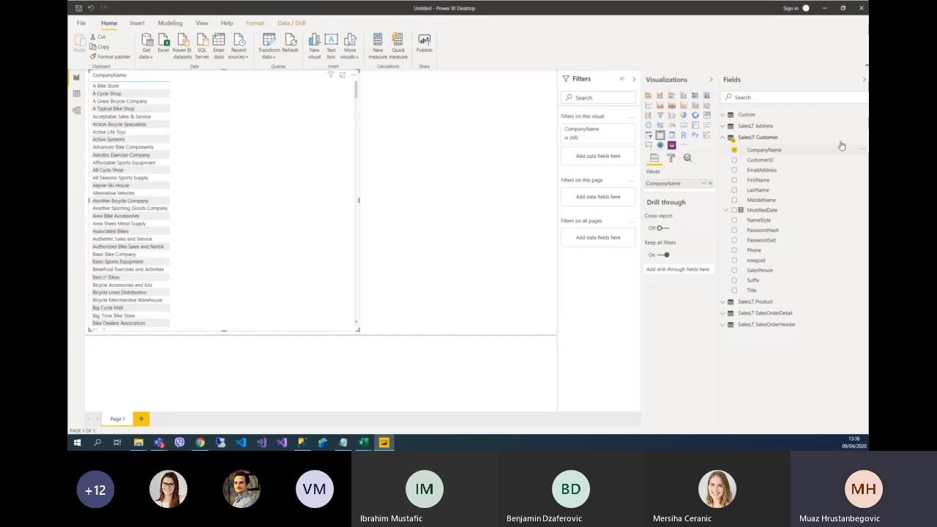
Replace CompanyName in the table visual with the Name field from SalesLT Product.
{"action": "left_click", "coordinate": [738, 140]}
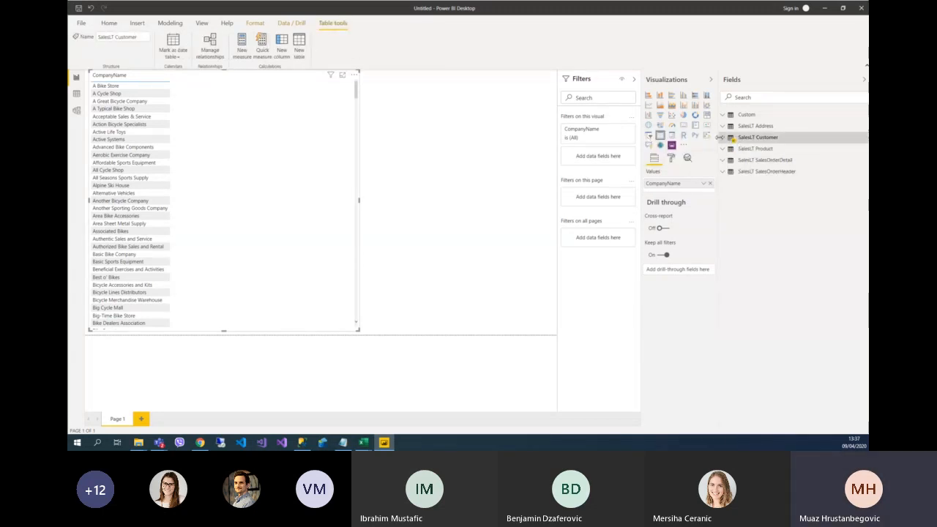
{"action": "left_click", "coordinate": [721, 138]}
{"action": "left_click", "coordinate": [722, 138]}
{"action": "left_click", "coordinate": [722, 149]}
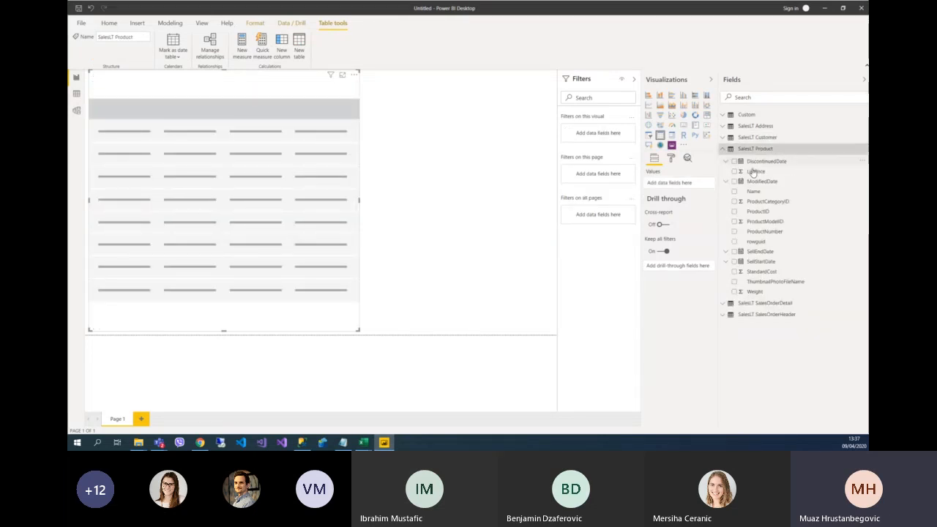
{"action": "left_click", "coordinate": [734, 192]}
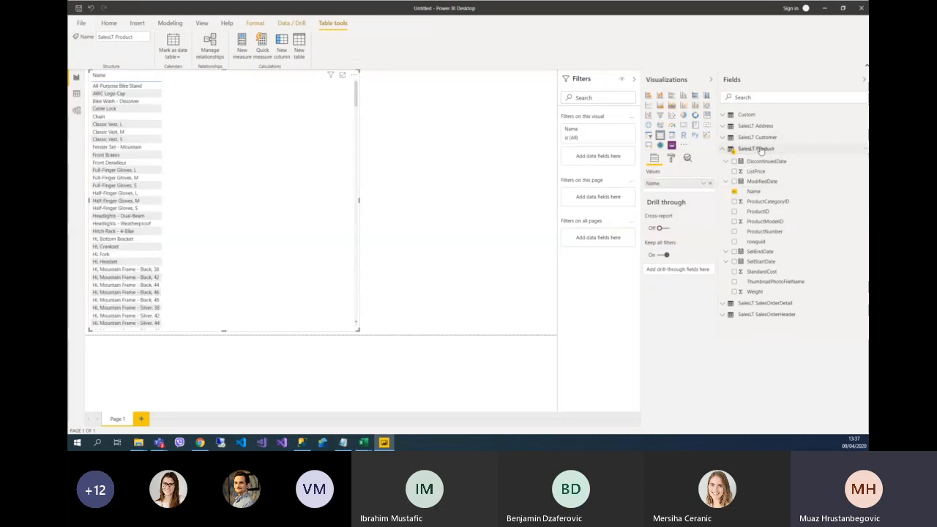
{"action": "left_click", "coordinate": [728, 155]}
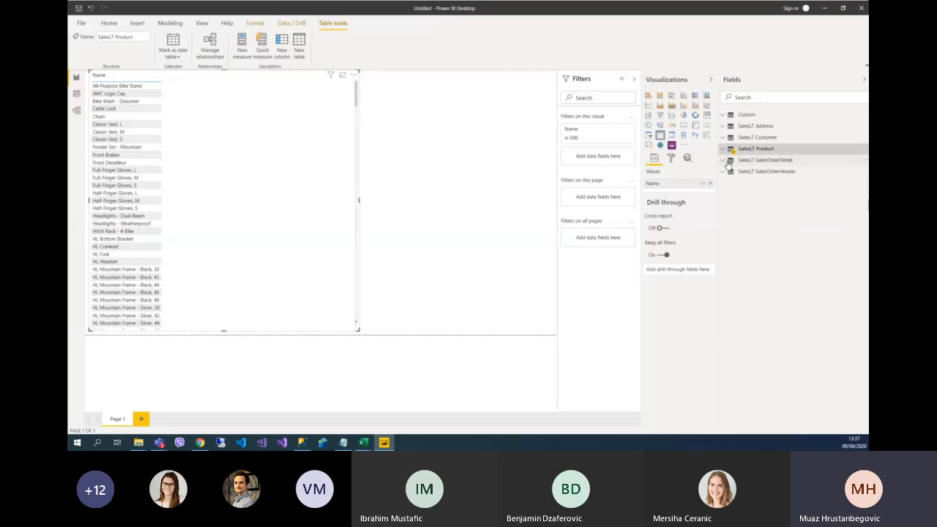
Add the SubTotal field from SalesLT SalesOrderHeader to the table visual beside the product names.
{"action": "left_click", "coordinate": [724, 160]}
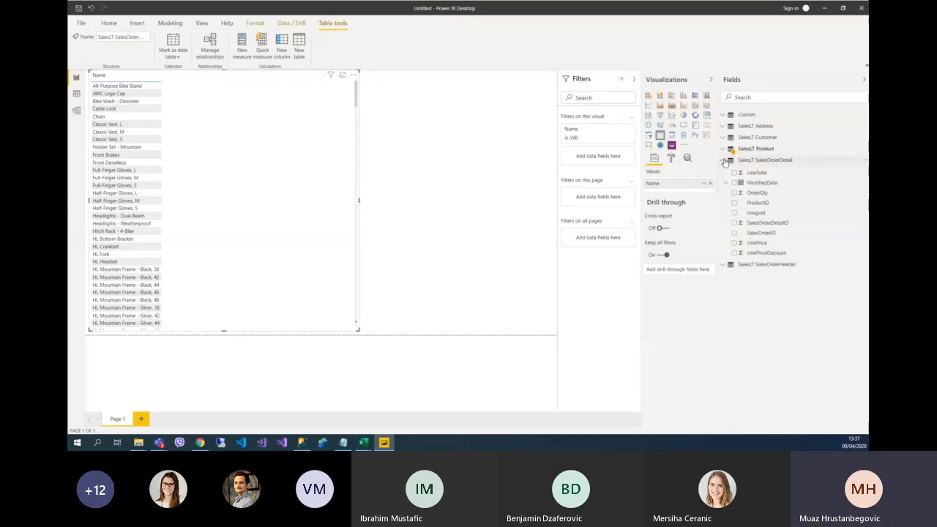
{"action": "left_click", "coordinate": [725, 161]}
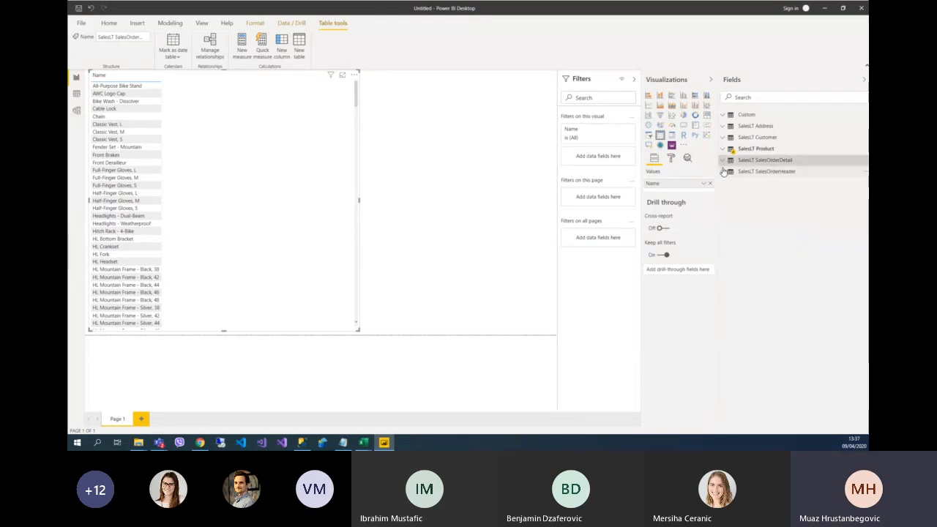
{"action": "left_click", "coordinate": [723, 171]}
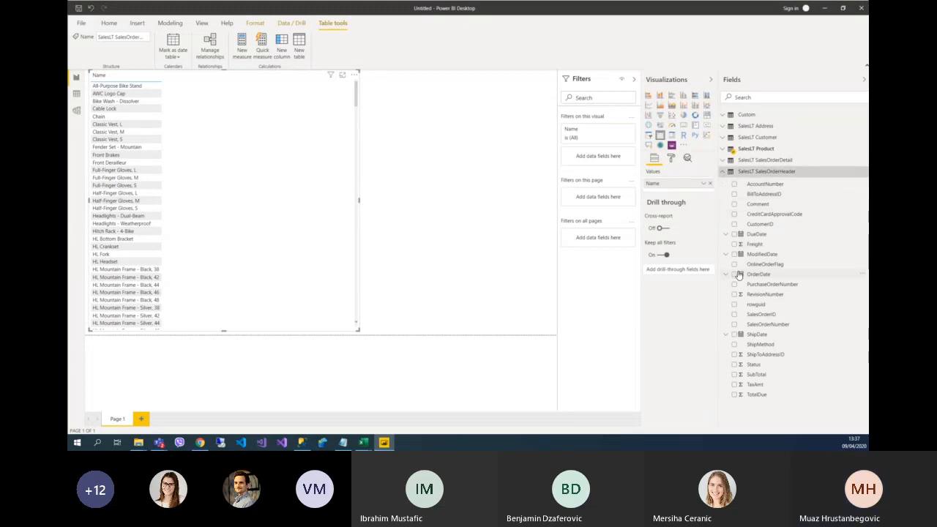
{"action": "left_click", "coordinate": [735, 374]}
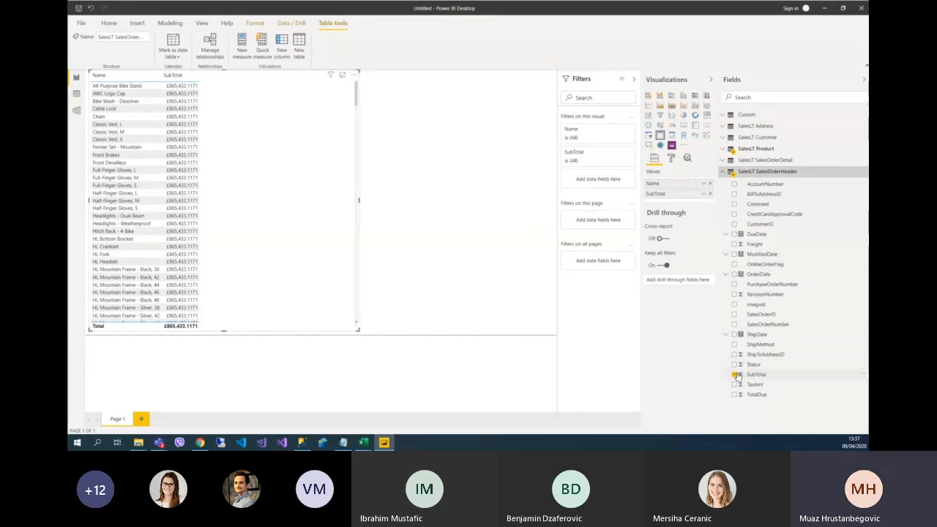
{"action": "mouse_move", "coordinate": [356, 93]}
{"action": "left_mouse_down"}
{"action": "mouse_move", "coordinate": [371, 237]}
{"action": "mouse_move", "coordinate": [364, 82]}
{"action": "left_mouse_up"}
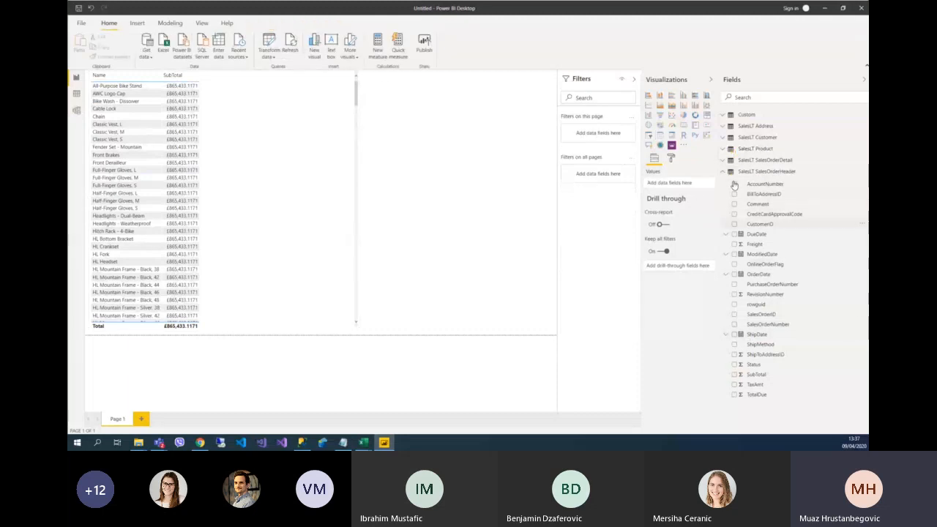
{"action": "left_click", "coordinate": [230, 110]}
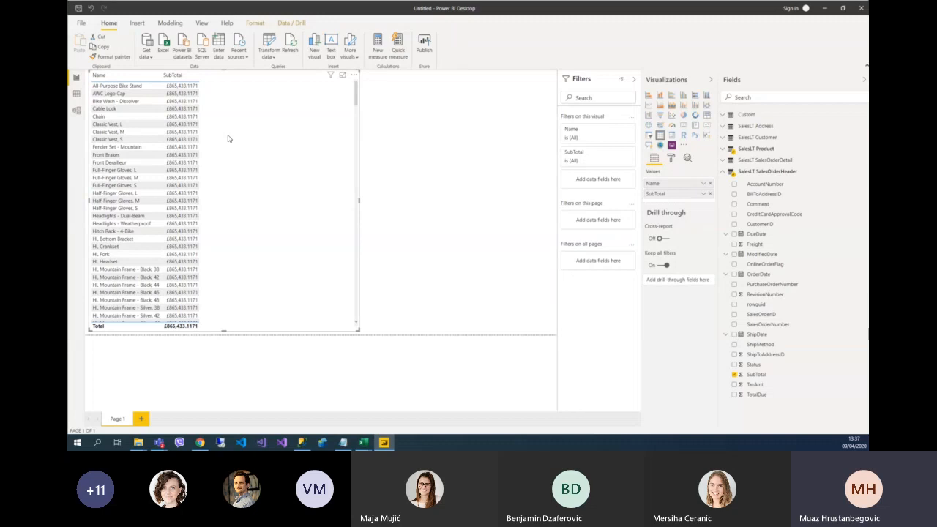
Trace the tables behind the Name and SubTotal fields and examine their SalesOrderID relationship in the model view.
{"action": "left_click", "coordinate": [763, 150]}
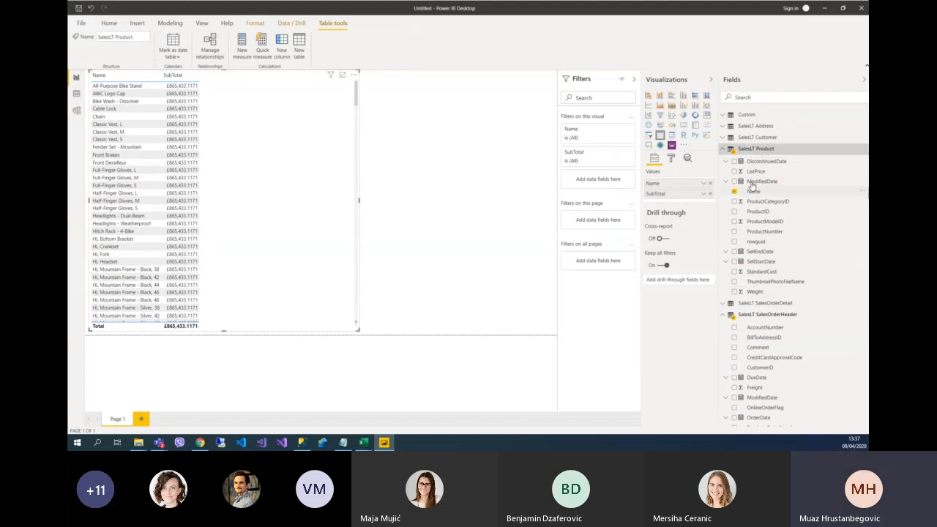
{"action": "scroll", "coordinate": [772, 276], "scroll_direction": "down", "scroll_amount": 1}
{"action": "scroll", "coordinate": [772, 277], "scroll_direction": "down", "scroll_amount": 3}
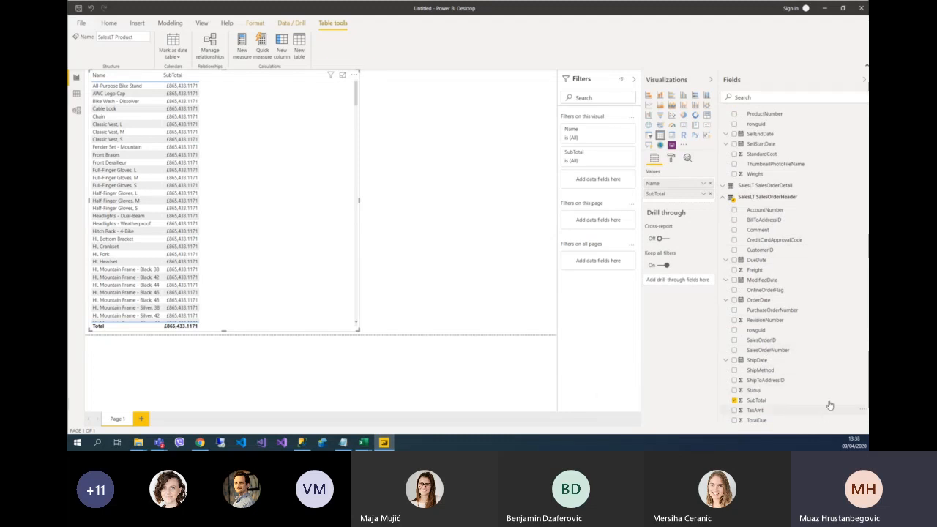
{"action": "scroll", "coordinate": [775, 292], "scroll_direction": "up", "scroll_amount": 3}
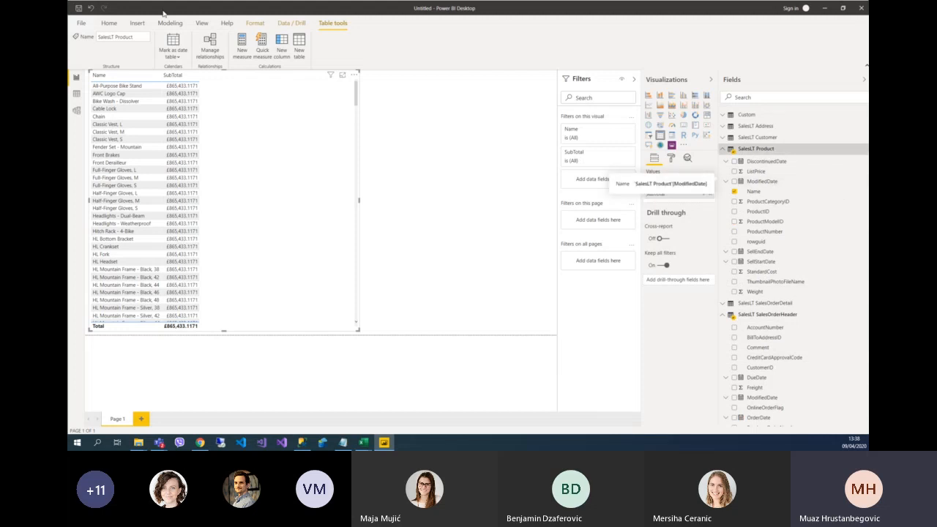
{"action": "left_click", "coordinate": [77, 110]}
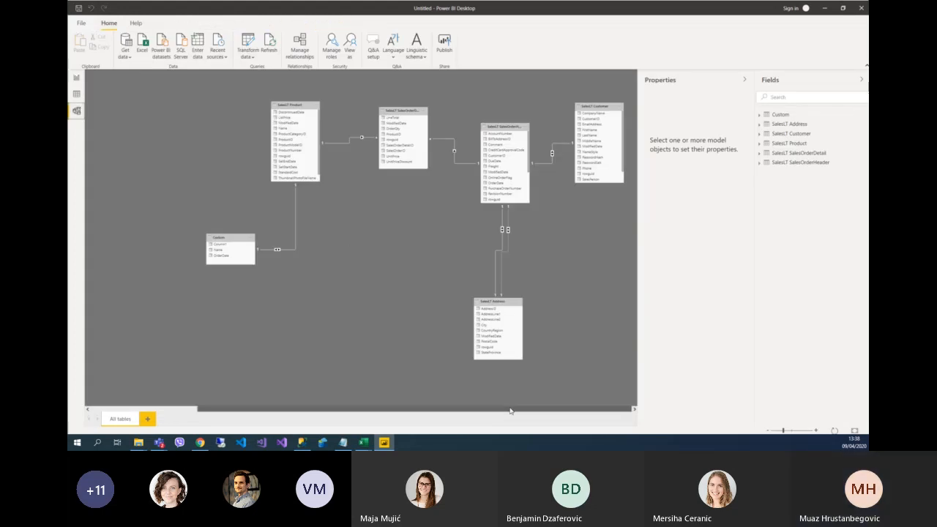
{"action": "mouse_move", "coordinate": [532, 413]}
{"action": "left_mouse_down"}
{"action": "mouse_move", "coordinate": [473, 415]}
{"action": "mouse_move", "coordinate": [520, 414]}
{"action": "left_mouse_up"}
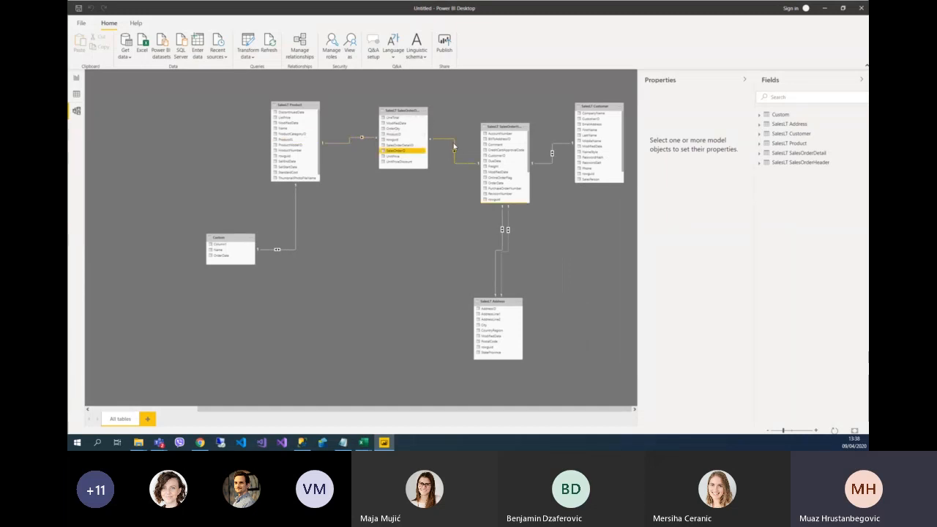
{"action": "scroll", "coordinate": [505, 154], "scroll_direction": "down", "scroll_amount": 2}
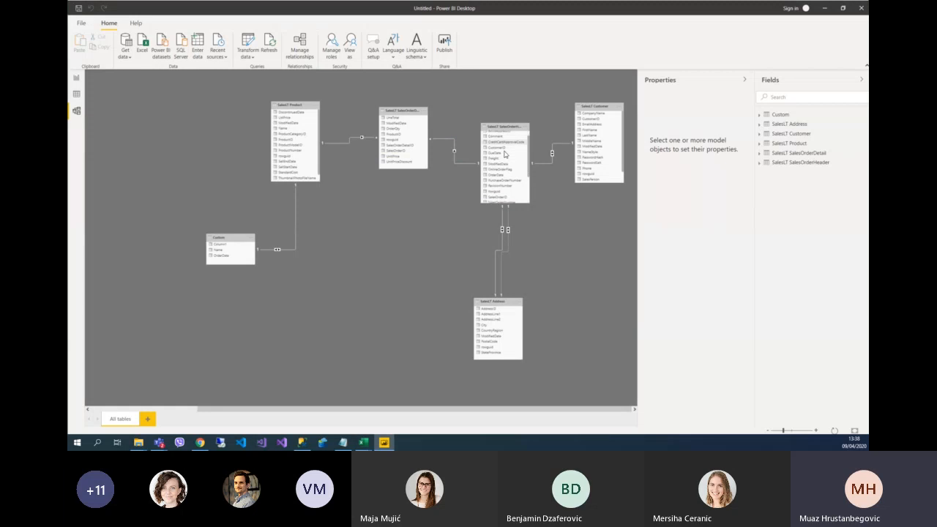
{"action": "scroll", "coordinate": [505, 154], "scroll_direction": "down", "scroll_amount": 2}
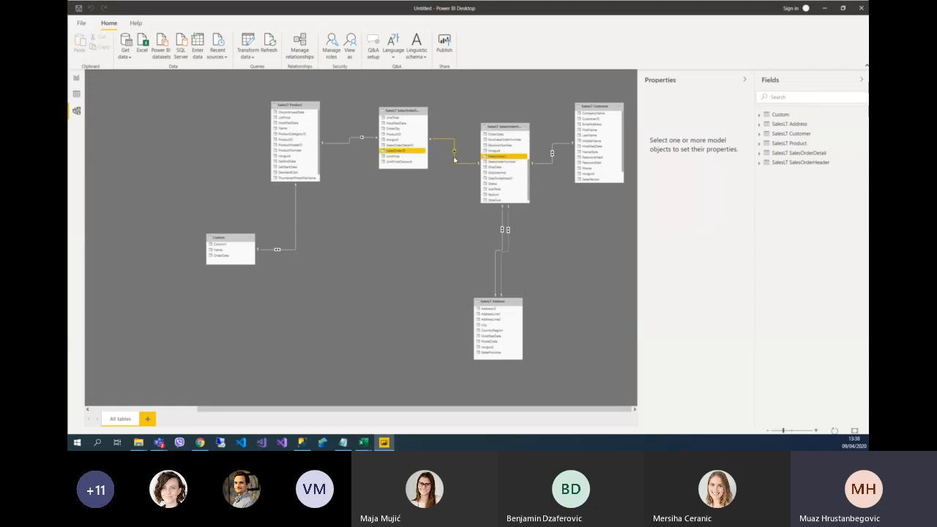
Move SalesLT SalesOrderDetail and SalesLT Product further from SalesLT SalesOrderHeader, lower the Custom table and raise SalesLT SalesOrderHeader in the model diagram.
{"action": "left_click_drag", "start_coordinate": [402, 110], "coordinate": [368, 100]}
{"action": "left_click_drag", "start_coordinate": [297, 105], "coordinate": [255, 104]}
{"action": "left_click_drag", "start_coordinate": [231, 237], "coordinate": [230, 270]}
{"action": "left_click_drag", "start_coordinate": [510, 126], "coordinate": [495, 92]}
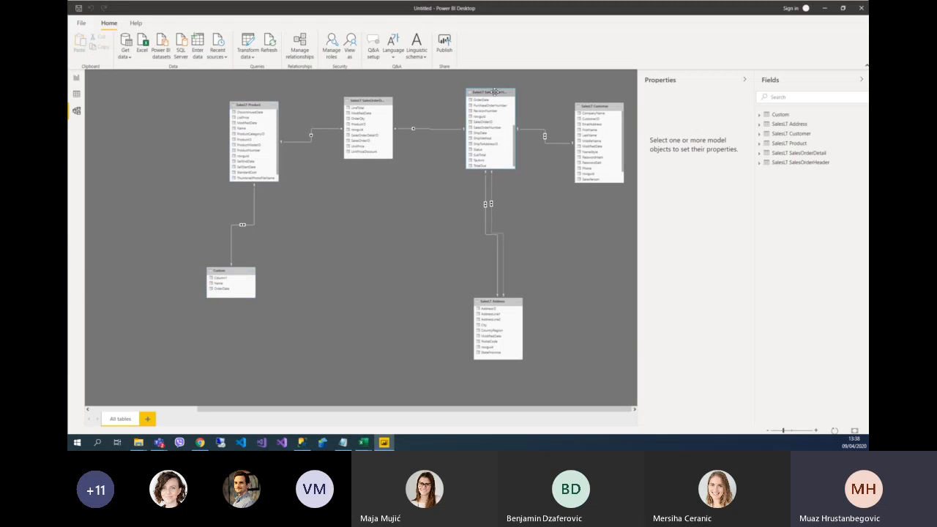
Compare the report page with the model diagram and narrow the product table visual to fit its two columns.
{"action": "left_click", "coordinate": [77, 77]}
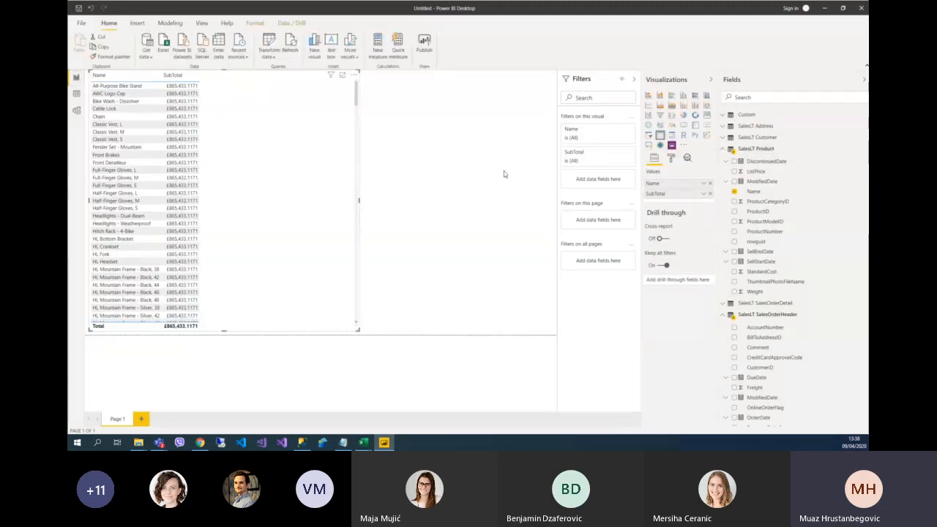
{"action": "left_click", "coordinate": [503, 174]}
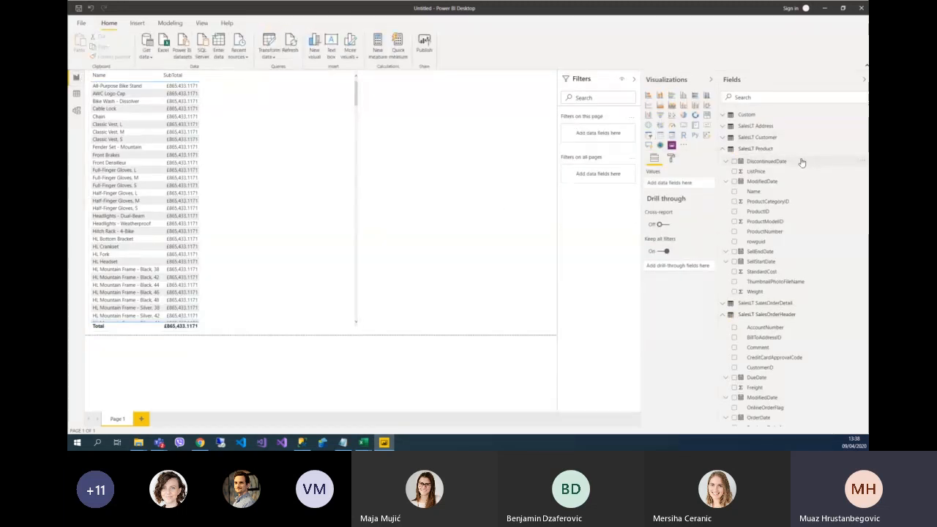
{"action": "left_click", "coordinate": [76, 111]}
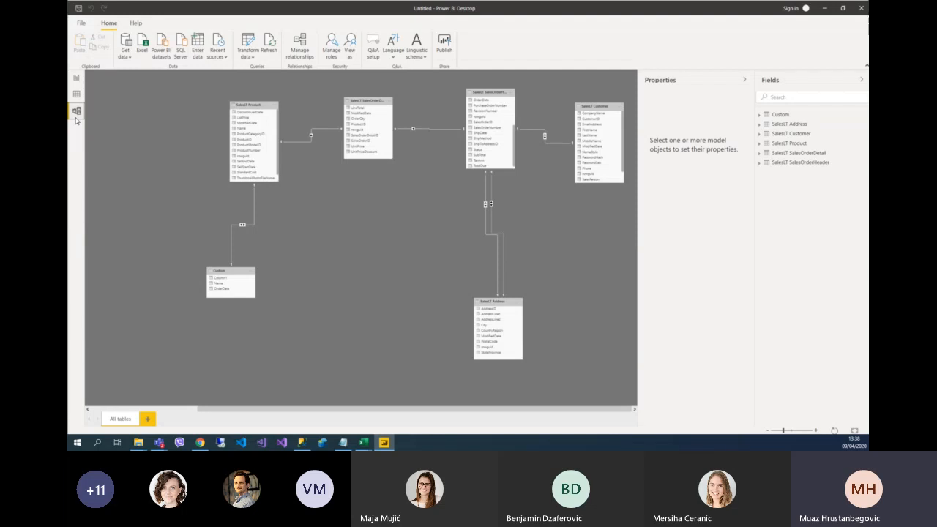
{"action": "left_click", "coordinate": [77, 79]}
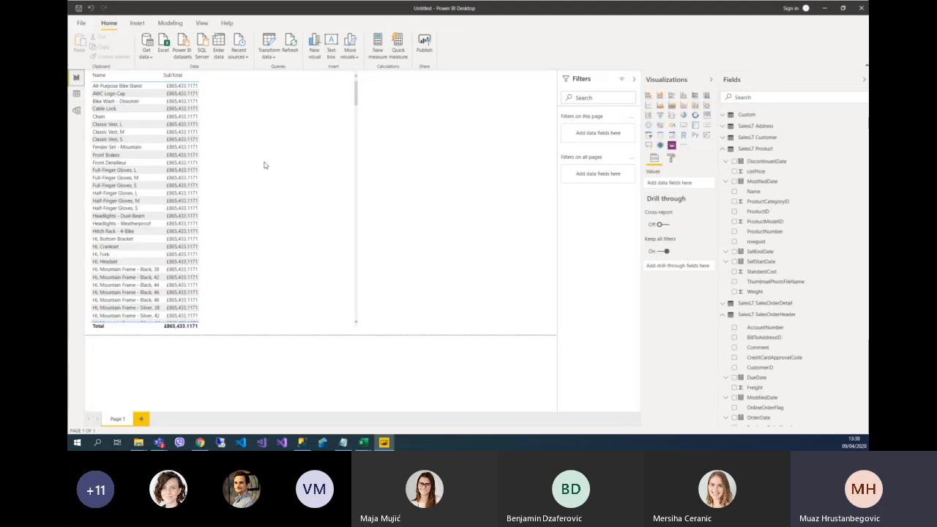
{"action": "left_click", "coordinate": [360, 204]}
{"action": "left_click_drag", "start_coordinate": [358, 200], "coordinate": [259, 198]}
{"action": "left_click", "coordinate": [265, 197]}
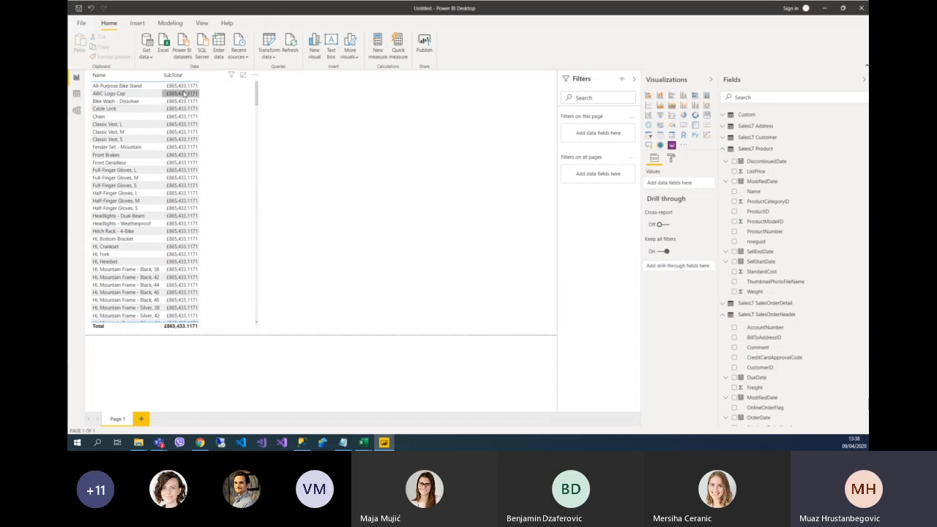
Examine the SubTotal values across all product rows of the table visual.
{"action": "scroll", "coordinate": [186, 151], "scroll_direction": "down", "scroll_amount": 5}
{"action": "scroll", "coordinate": [186, 150], "scroll_direction": "up", "scroll_amount": 5}
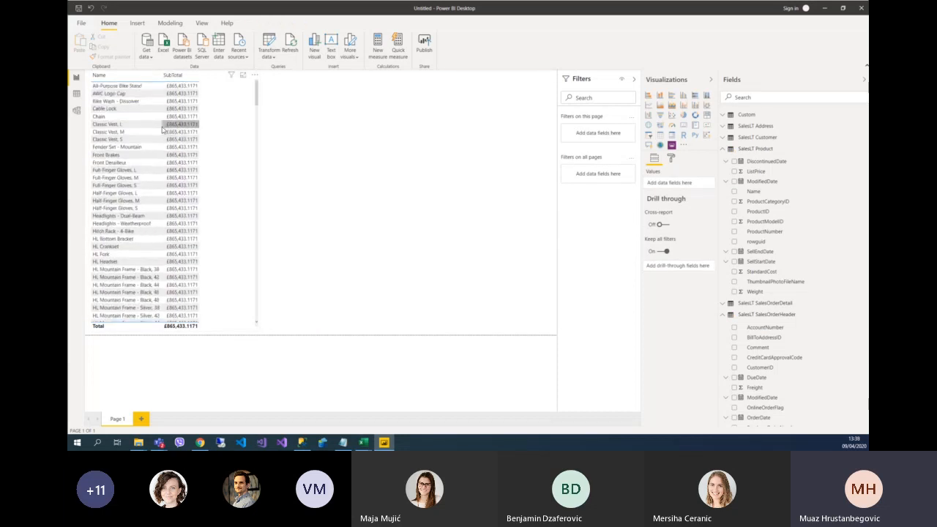
{"action": "scroll", "coordinate": [179, 164], "scroll_direction": "down", "scroll_amount": 15}
{"action": "scroll", "coordinate": [183, 194], "scroll_direction": "down", "scroll_amount": 15}
{"action": "scroll", "coordinate": [182, 195], "scroll_direction": "down", "scroll_amount": 10}
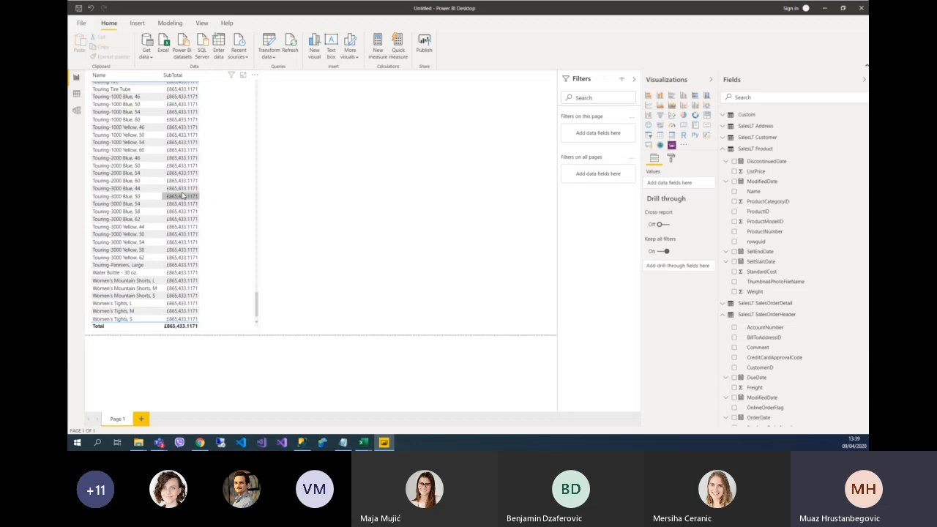
{"action": "scroll", "coordinate": [182, 194], "scroll_direction": "up", "scroll_amount": 15}
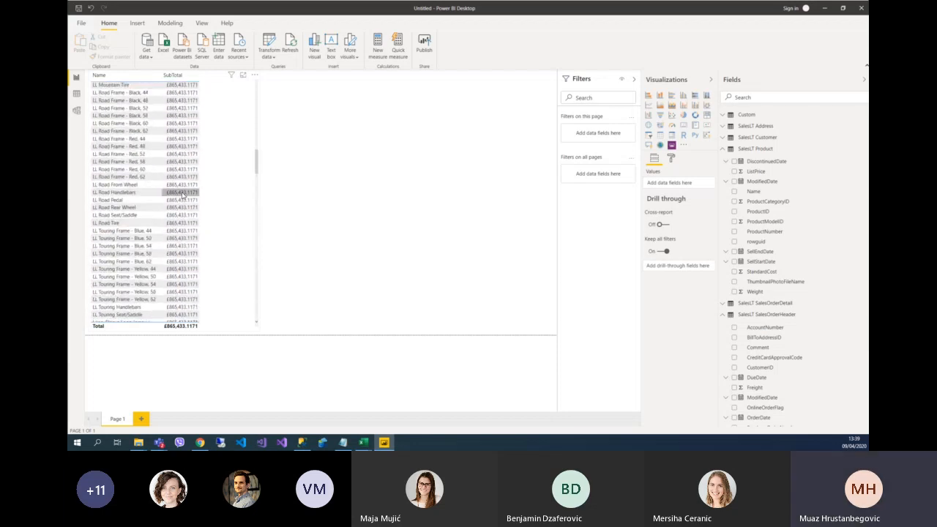
Delete the product and SubTotal table visual from the report page and switch to the model view.
{"action": "left_click", "coordinate": [223, 142]}
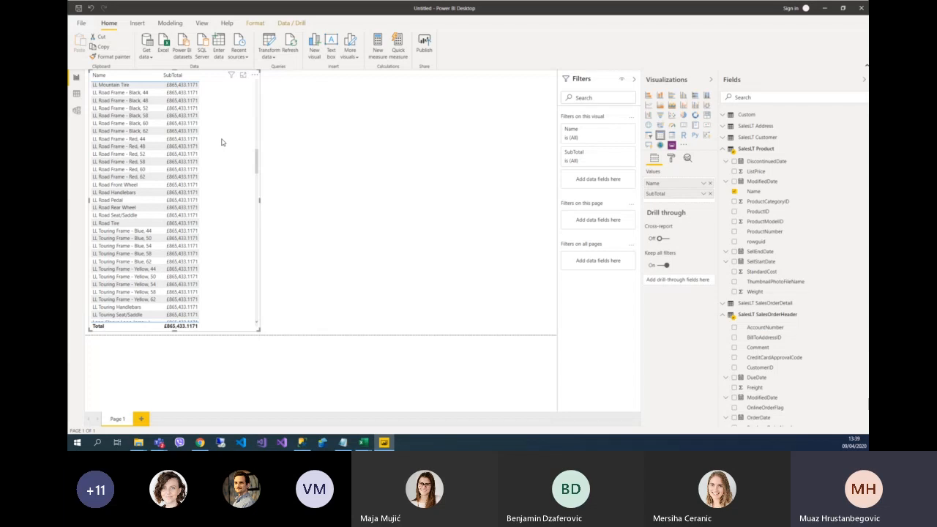
{"action": "key", "text": "Delete"}
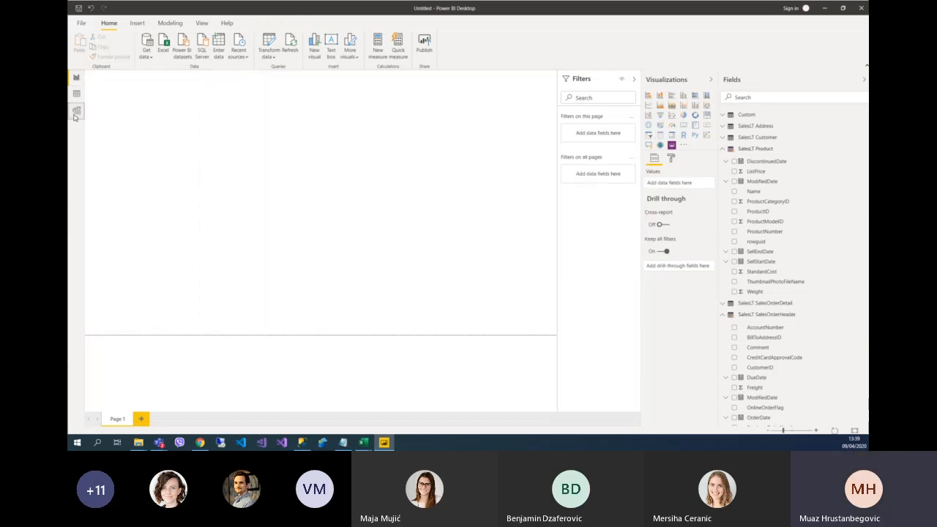
{"action": "left_click", "coordinate": [76, 110]}
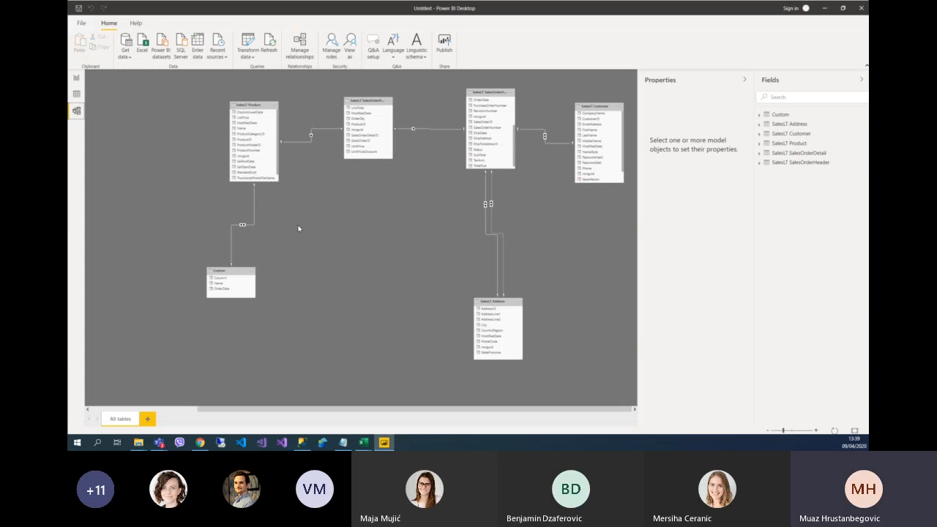
Move SalesLT Product further from SalesLT SalesOrderDetail and lower the SalesLT Address table in the model diagram.
{"action": "left_click_drag", "start_coordinate": [256, 106], "coordinate": [195, 107]}
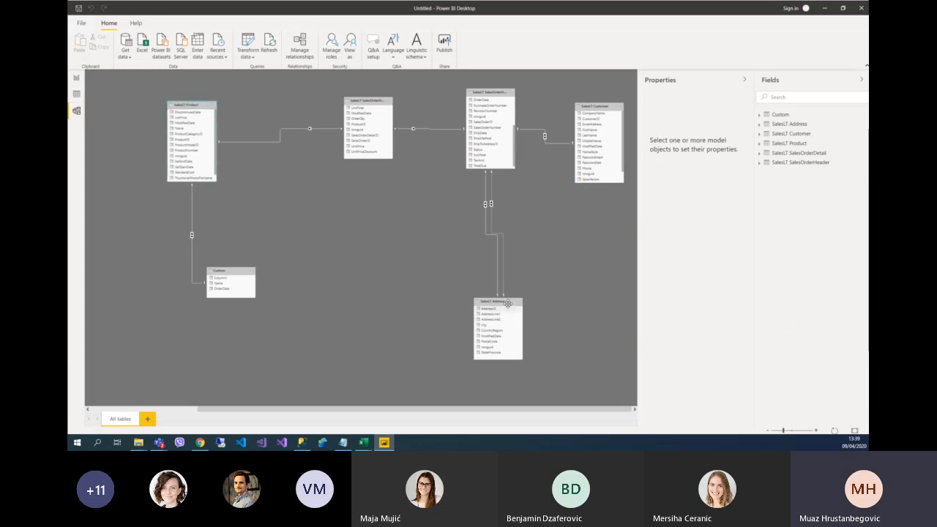
{"action": "left_click_drag", "start_coordinate": [514, 303], "coordinate": [495, 331]}
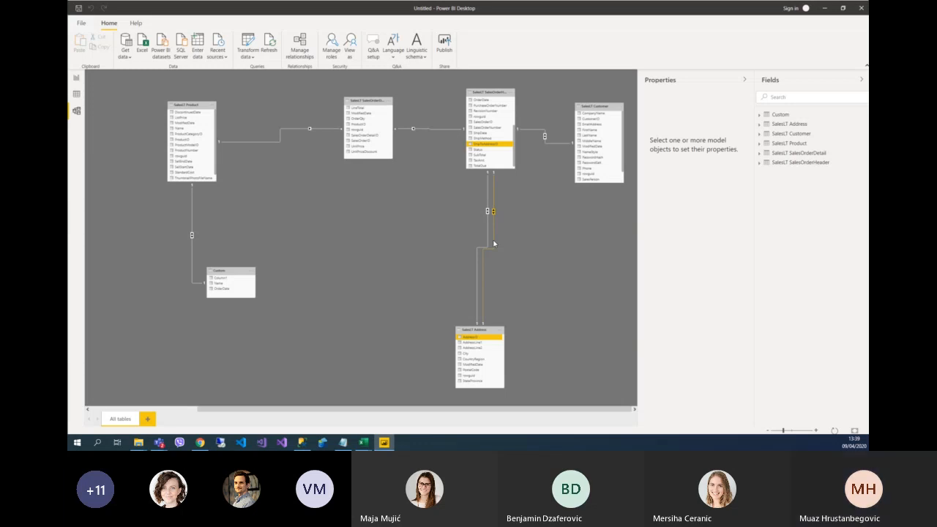
{"action": "left_click_drag", "start_coordinate": [443, 206], "coordinate": [382, 226]}
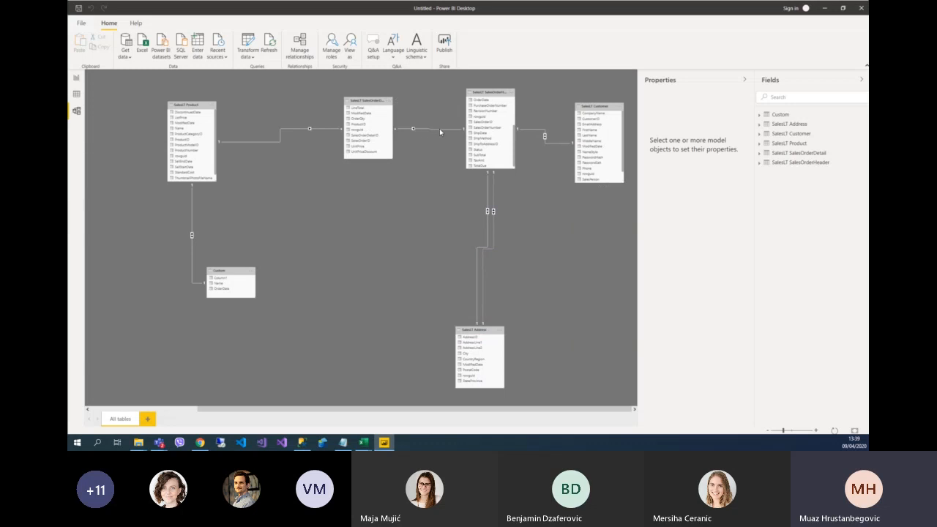
Delete the relationship between SalesLT Product and SalesLT SalesOrderDetail from the model.
{"action": "right_click", "coordinate": [269, 142]}
{"action": "left_click", "coordinate": [281, 148]}
{"action": "left_click", "coordinate": [507, 233]}
Start a new relationship through Manage relationships with SalesLT Product as its first table.
{"action": "right_click", "coordinate": [198, 104]}
{"action": "left_click", "coordinate": [251, 96]}
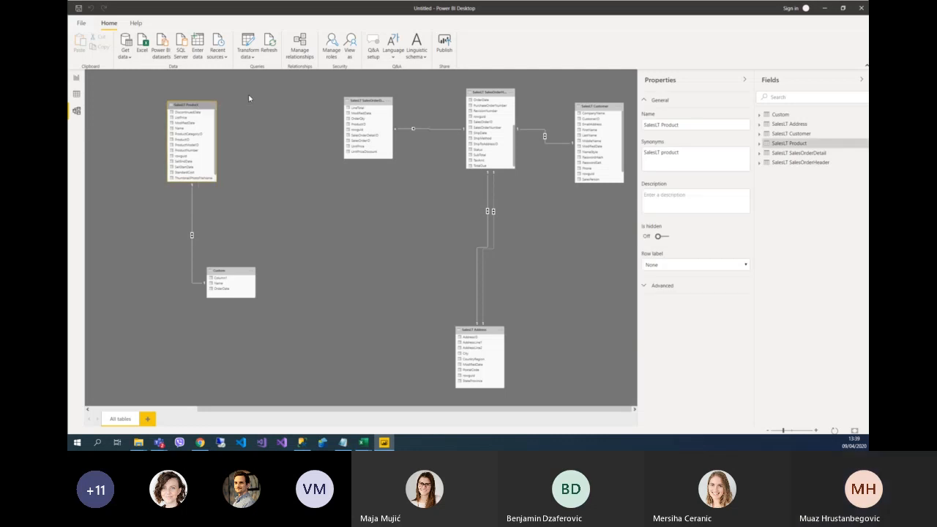
{"action": "right_click", "coordinate": [191, 104]}
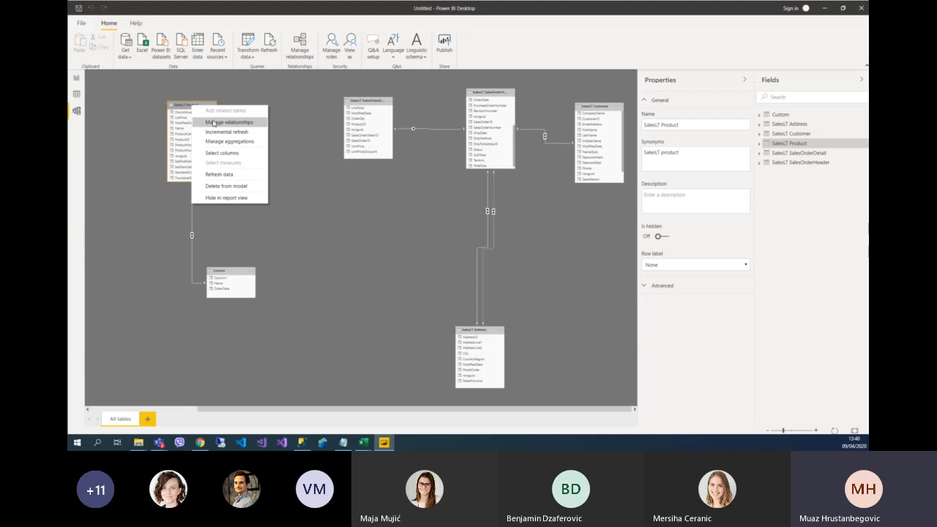
{"action": "left_click", "coordinate": [214, 123]}
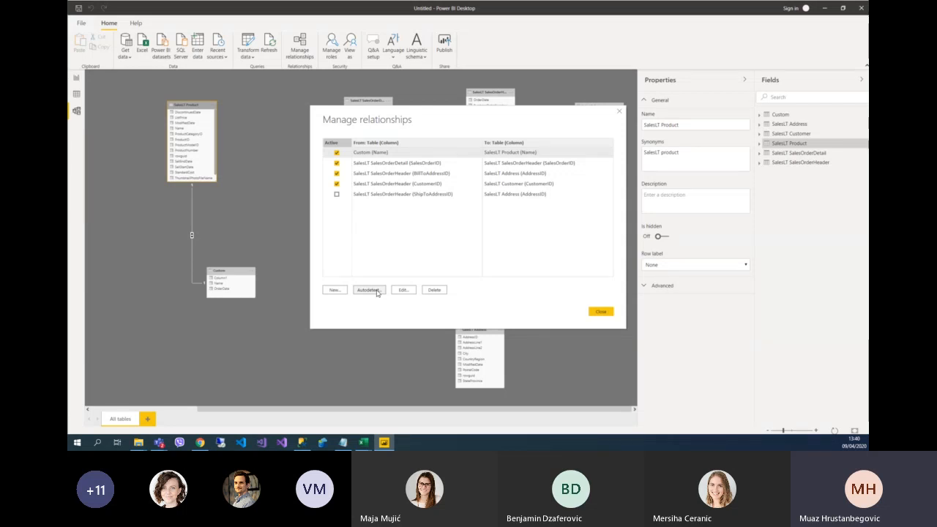
{"action": "left_click", "coordinate": [336, 290]}
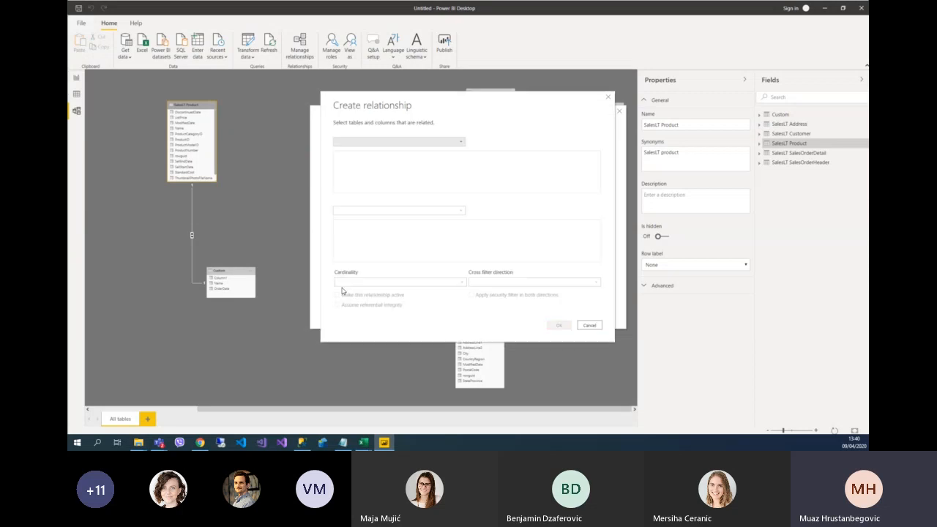
{"action": "left_click", "coordinate": [415, 142]}
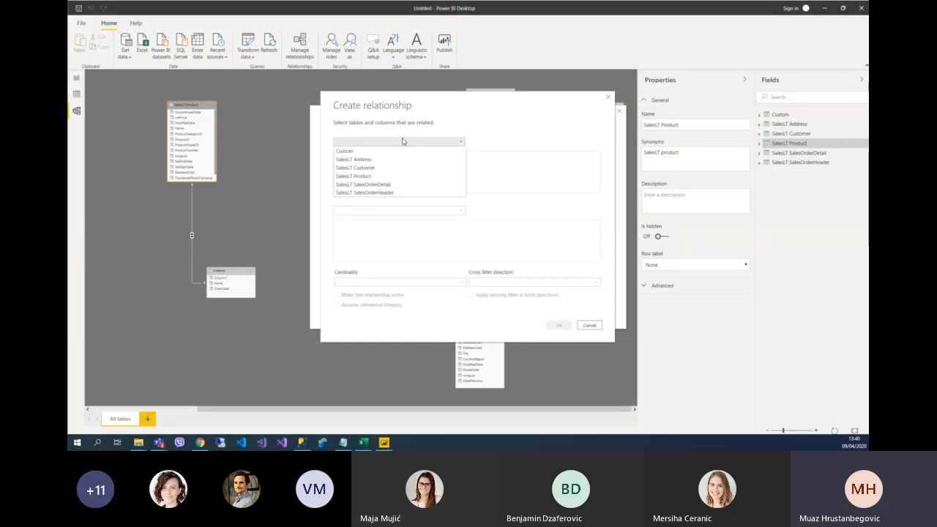
{"action": "left_click", "coordinate": [378, 178]}
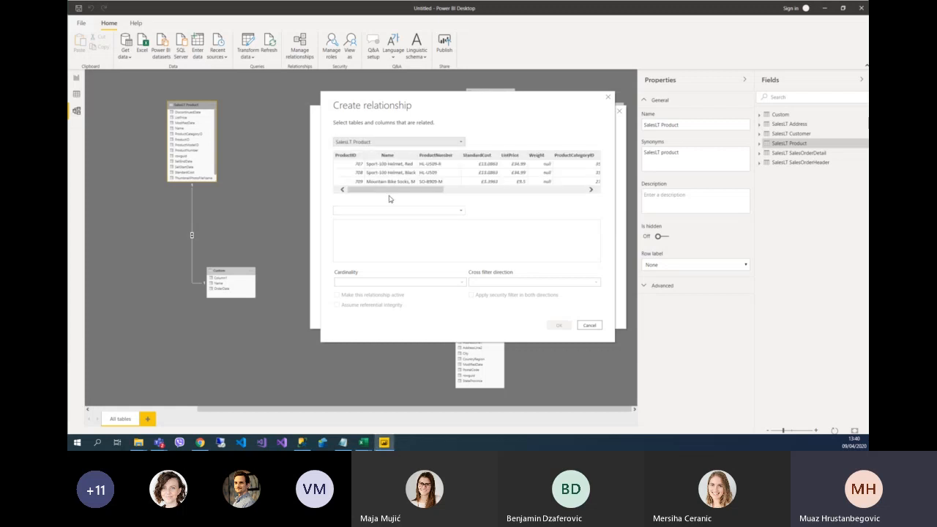
Choose SalesLT SalesOrderDetail as the second table and match the ProductID columns of both tables.
{"action": "left_click", "coordinate": [390, 210]}
{"action": "left_click", "coordinate": [387, 252]}
{"action": "left_click_drag", "start_coordinate": [549, 260], "coordinate": [371, 250]}
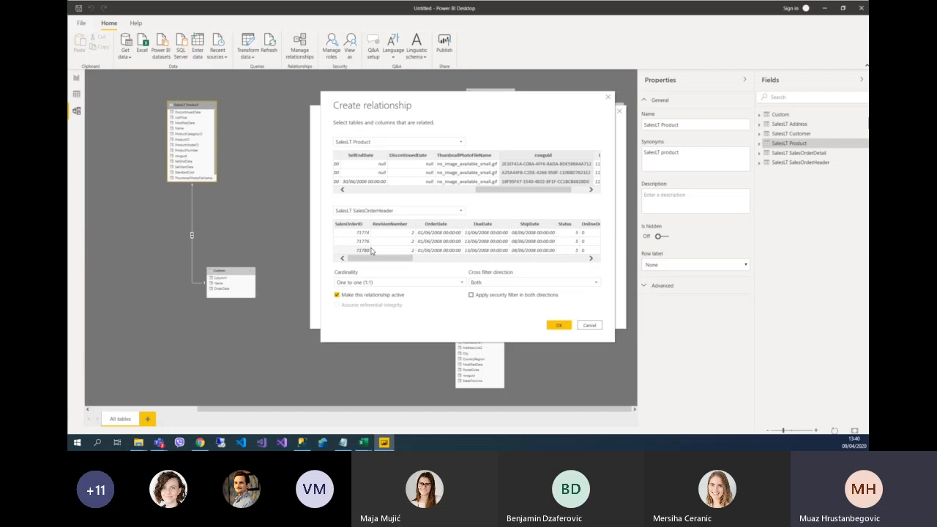
{"action": "left_click", "coordinate": [410, 213]}
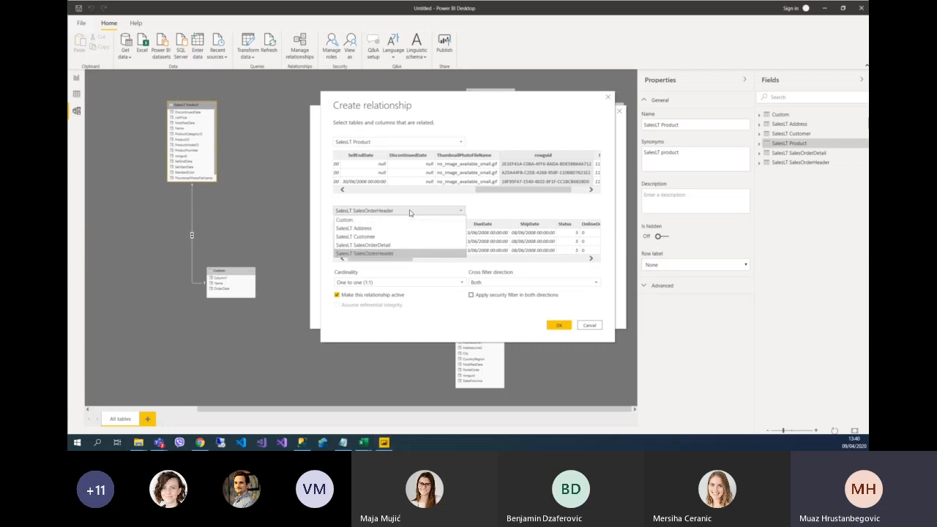
{"action": "left_click", "coordinate": [380, 246]}
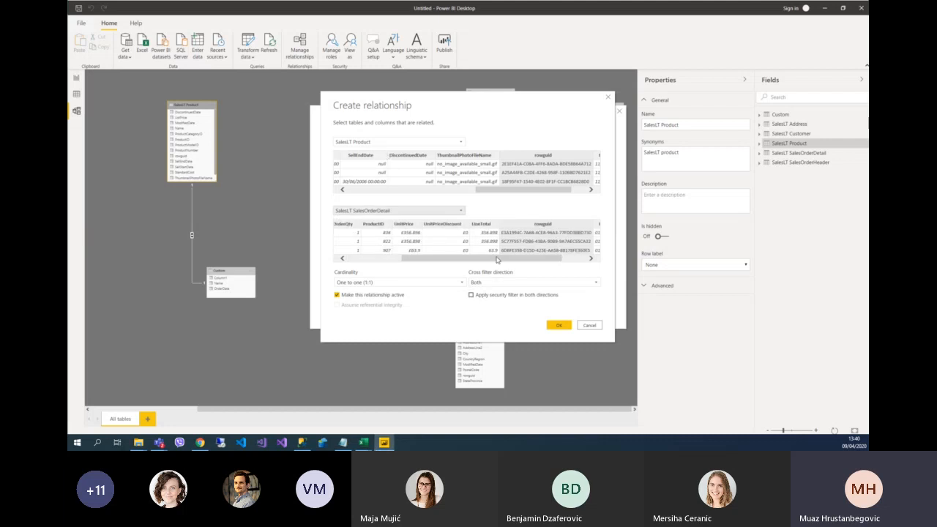
{"action": "left_click_drag", "start_coordinate": [497, 261], "coordinate": [351, 253]}
{"action": "left_click_drag", "start_coordinate": [534, 190], "coordinate": [208, 158]}
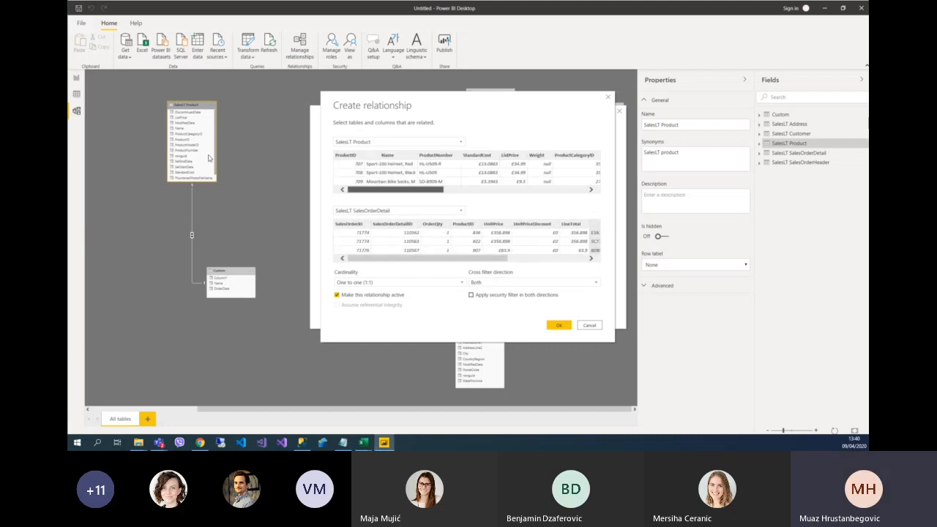
{"action": "left_click", "coordinate": [345, 161]}
{"action": "left_click", "coordinate": [464, 233]}
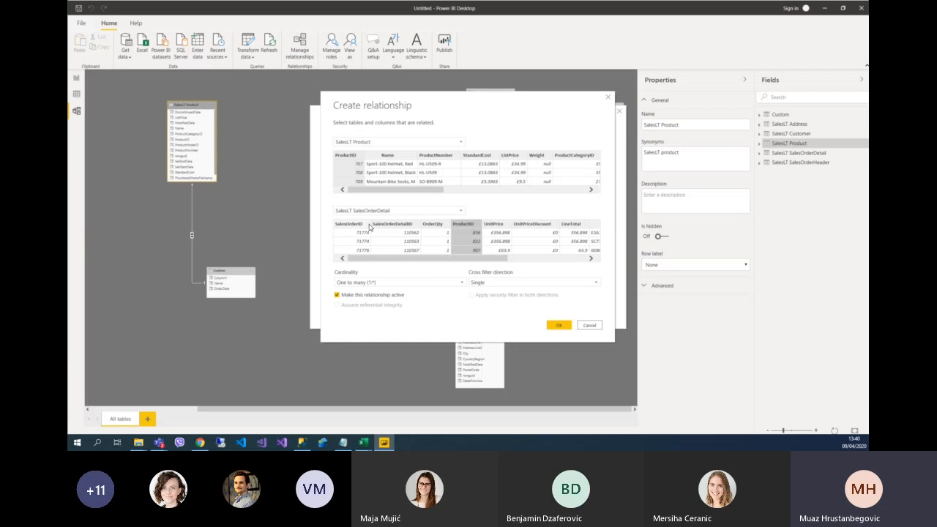
Review the cardinality options, set the cross filter direction to Both, create the one-to-many relationship and return to the diagram.
{"action": "left_click", "coordinate": [379, 284]}
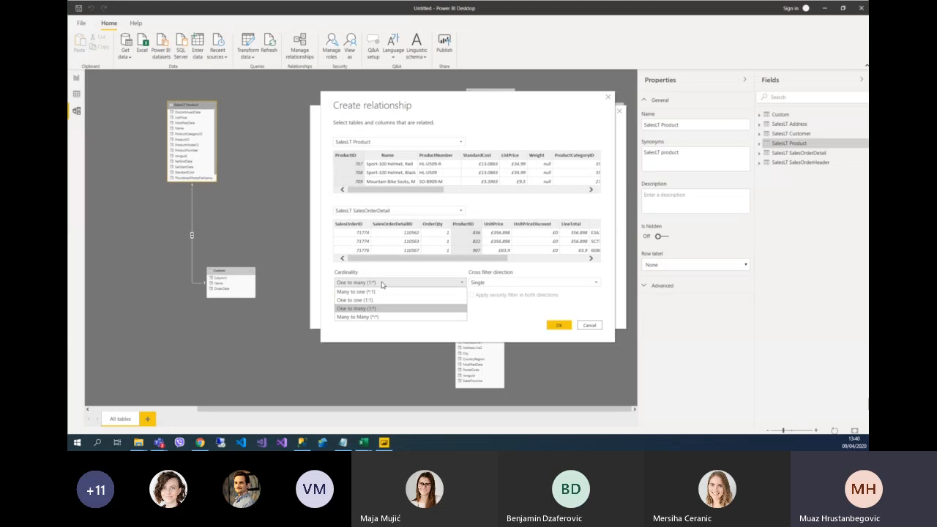
{"action": "left_click", "coordinate": [381, 284]}
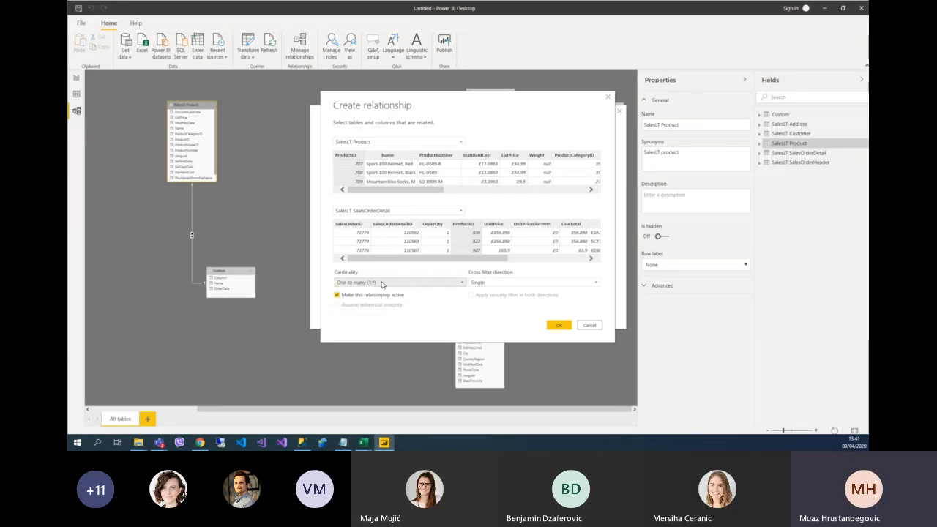
{"action": "left_click", "coordinate": [479, 284]}
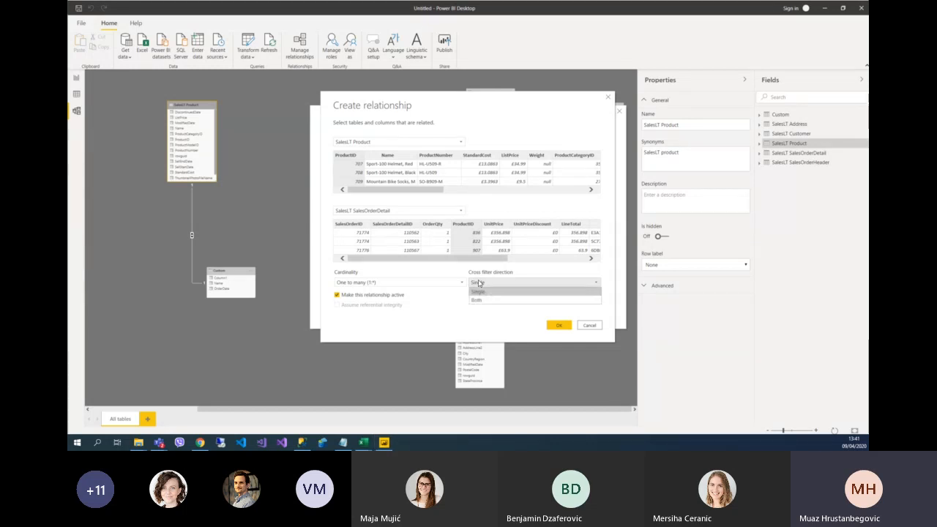
{"action": "left_click", "coordinate": [480, 284]}
{"action": "left_click", "coordinate": [489, 283]}
{"action": "left_click", "coordinate": [485, 300]}
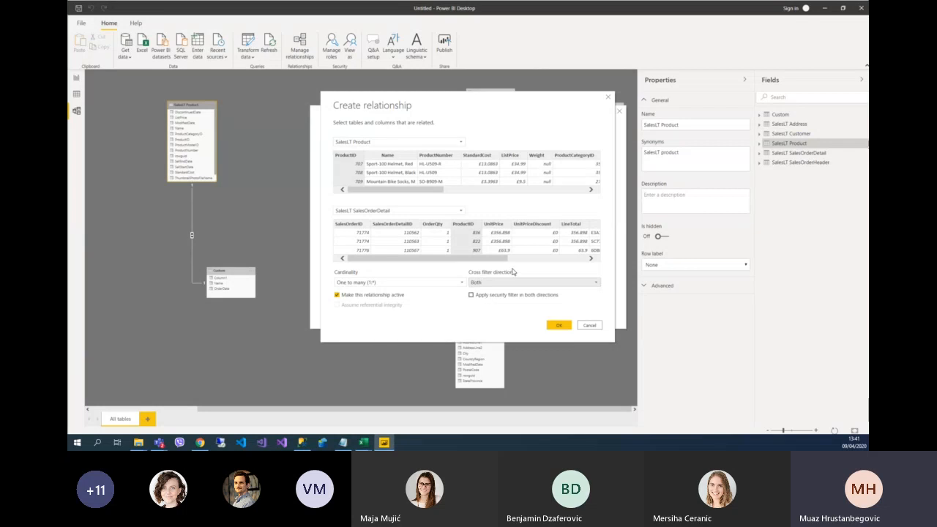
{"action": "left_click", "coordinate": [557, 325]}
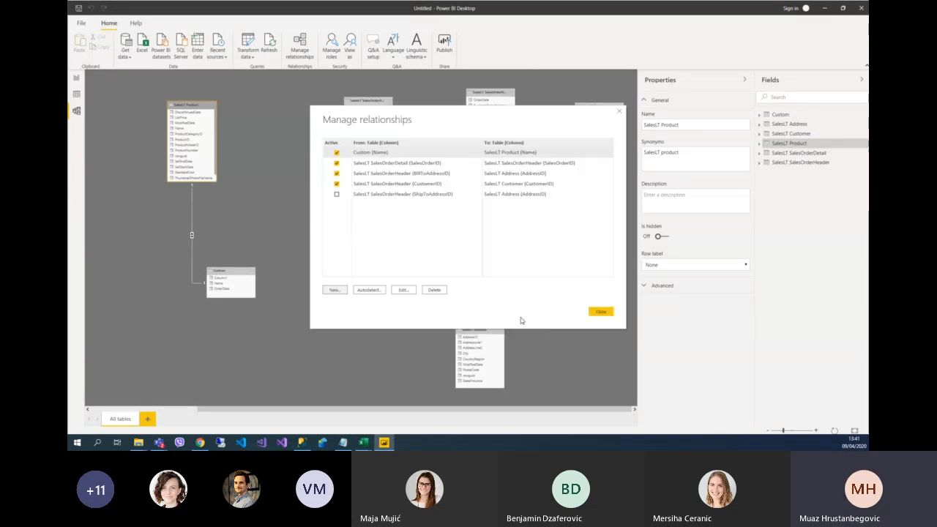
{"action": "left_click", "coordinate": [601, 311]}
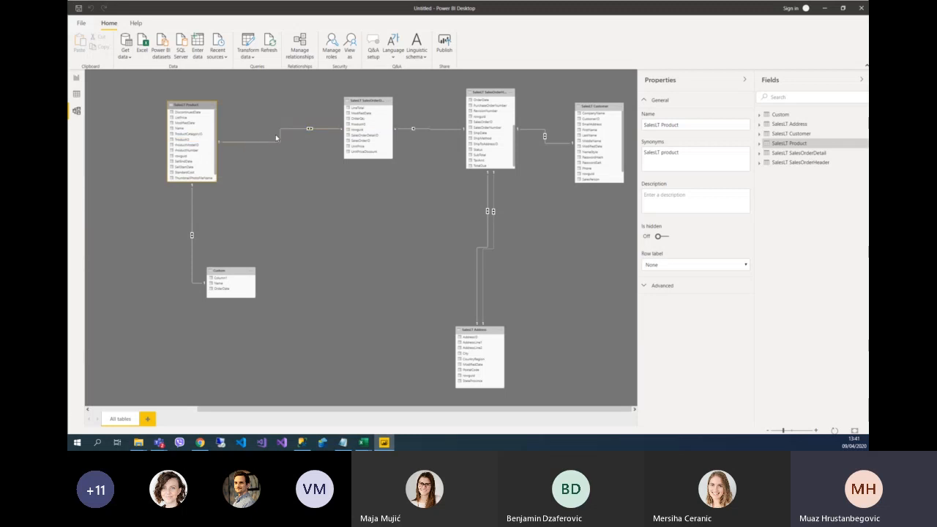
Delete the new bidirectional relationship between SalesLT Product and SalesLT SalesOrderDetail.
{"action": "right_click", "coordinate": [281, 136]}
{"action": "left_click", "coordinate": [289, 141]}
{"action": "left_click", "coordinate": [508, 231]}
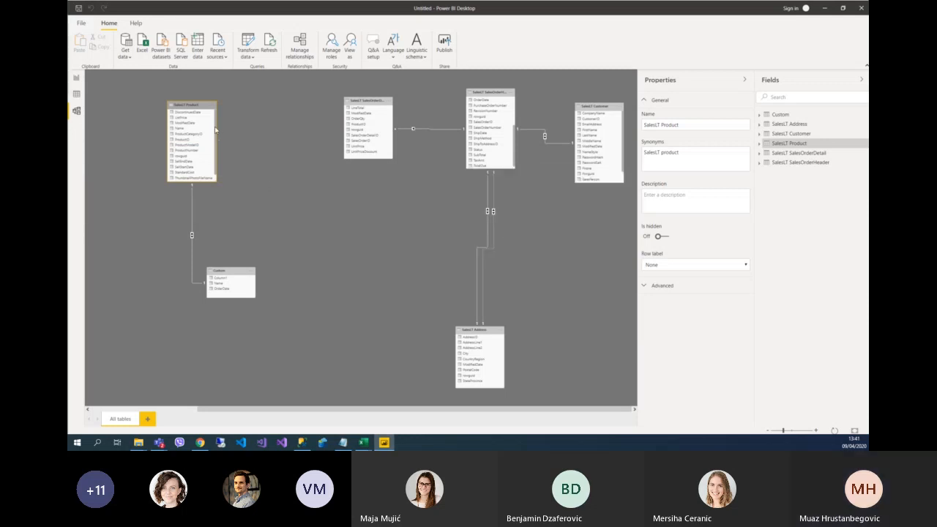
Relate SalesLT Product to SalesLT SalesOrderDetail directly in the diagram by linking their ProductID columns.
{"action": "scroll", "coordinate": [214, 134], "scroll_direction": "down", "scroll_amount": 1}
{"action": "scroll", "coordinate": [215, 134], "scroll_direction": "down", "scroll_amount": 1}
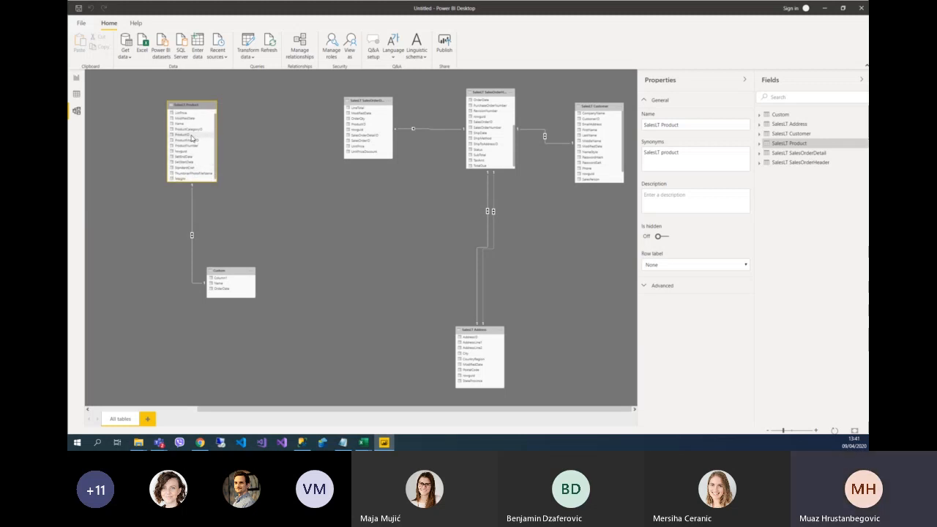
{"action": "left_click_drag", "start_coordinate": [192, 138], "coordinate": [358, 128]}
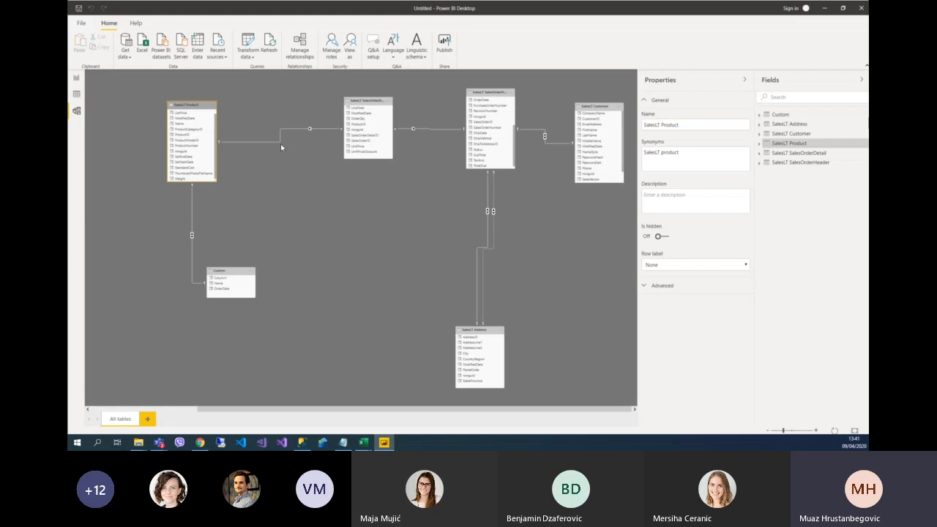
Align the SalesLT Address table beneath SalesLT SalesOrderHeader so their relationship lines run straight.
{"action": "left_click_drag", "start_coordinate": [470, 330], "coordinate": [476, 320]}
{"action": "left_click", "coordinate": [416, 251]}
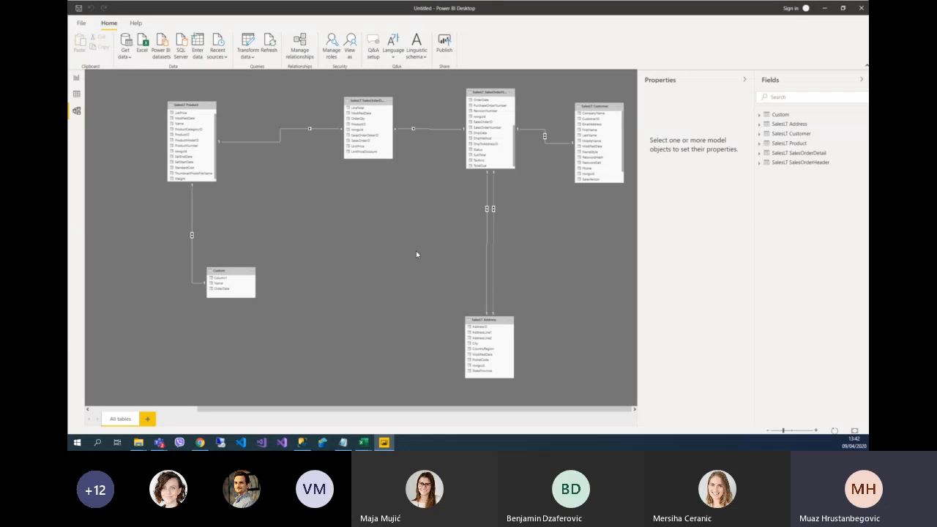
{"action": "middle_click", "coordinate": [415, 251]}
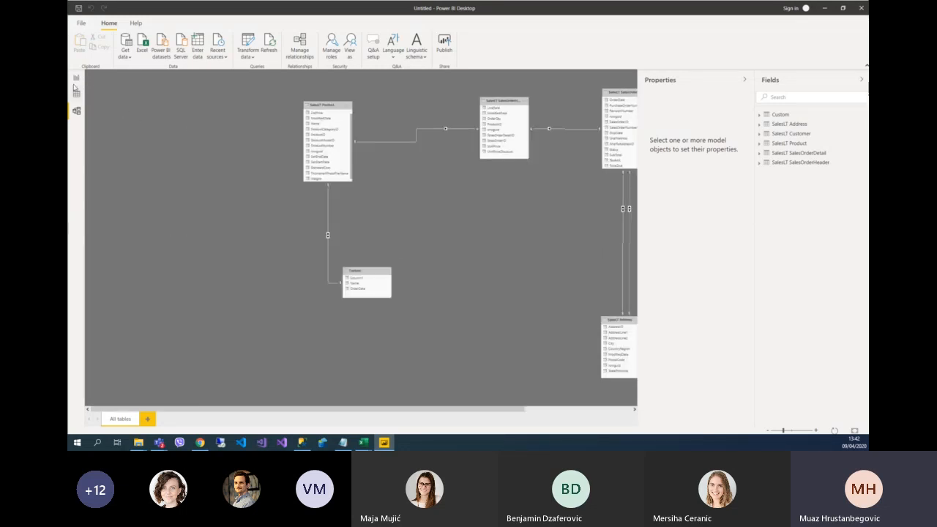
Switch to the report view and collapse the field lists of SalesLT Product and SalesLT SalesOrderHeader.
{"action": "left_click", "coordinate": [76, 78]}
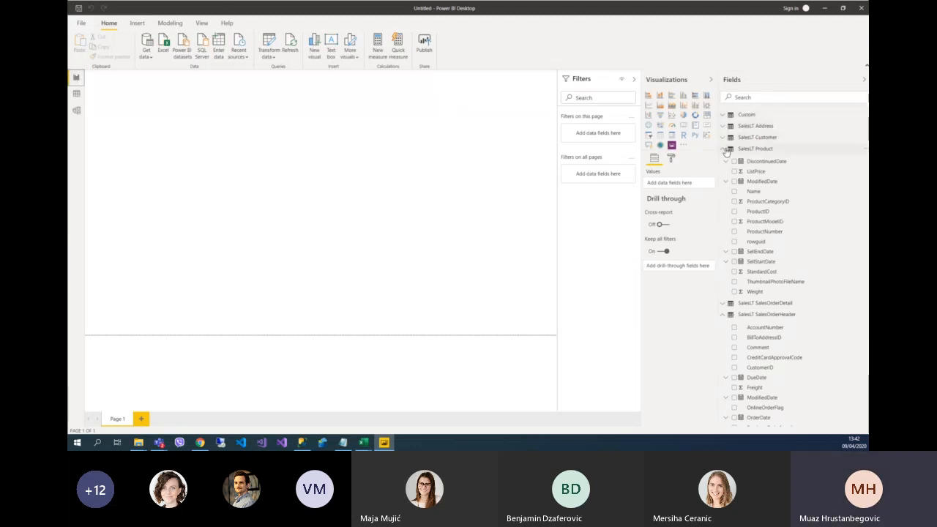
{"action": "left_click", "coordinate": [722, 149]}
{"action": "left_click", "coordinate": [723, 172]}
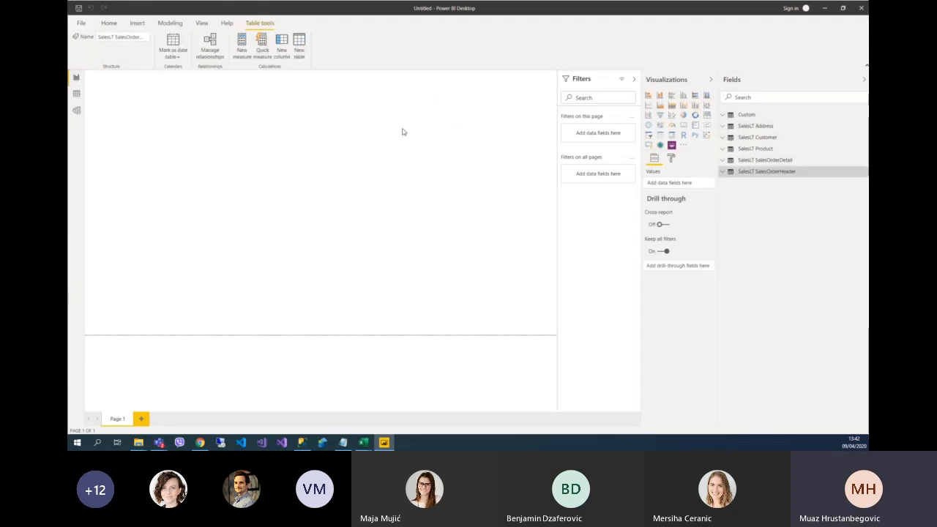
{"action": "left_click", "coordinate": [402, 131]}
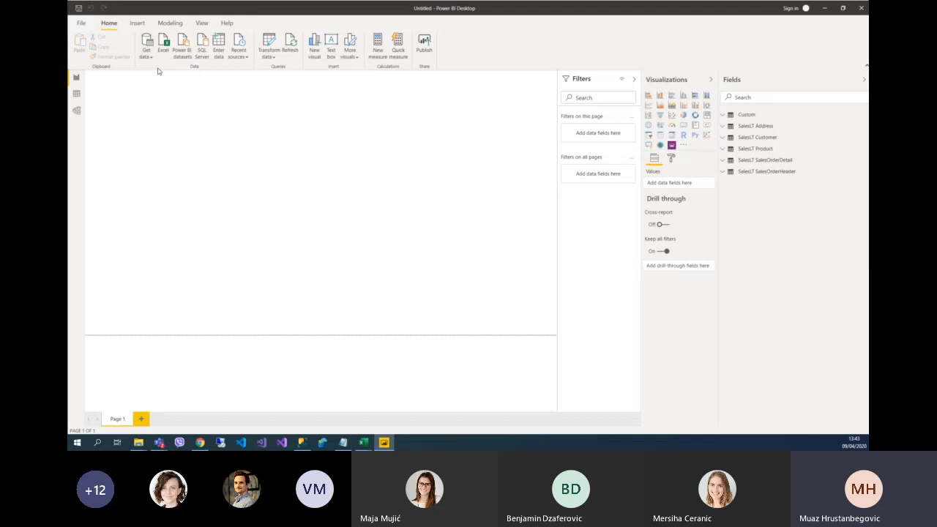
Get data from the Sales Excel workbook in the Power BI - Maestral folder.
{"action": "left_click", "coordinate": [149, 61]}
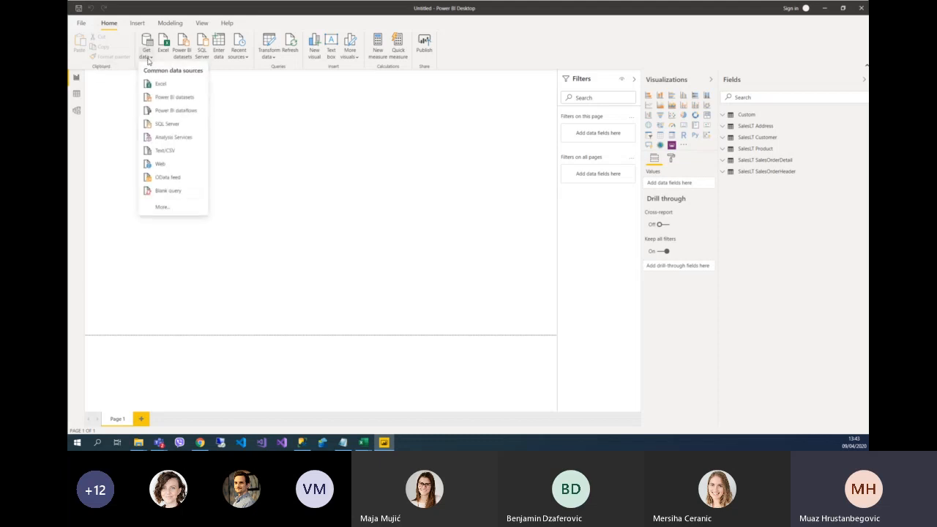
{"action": "left_click", "coordinate": [185, 211]}
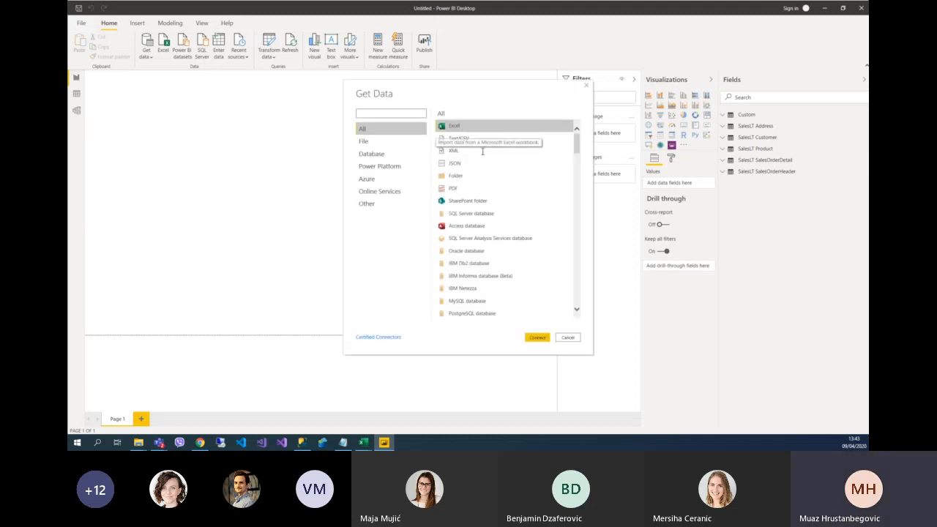
{"action": "left_click", "coordinate": [538, 337]}
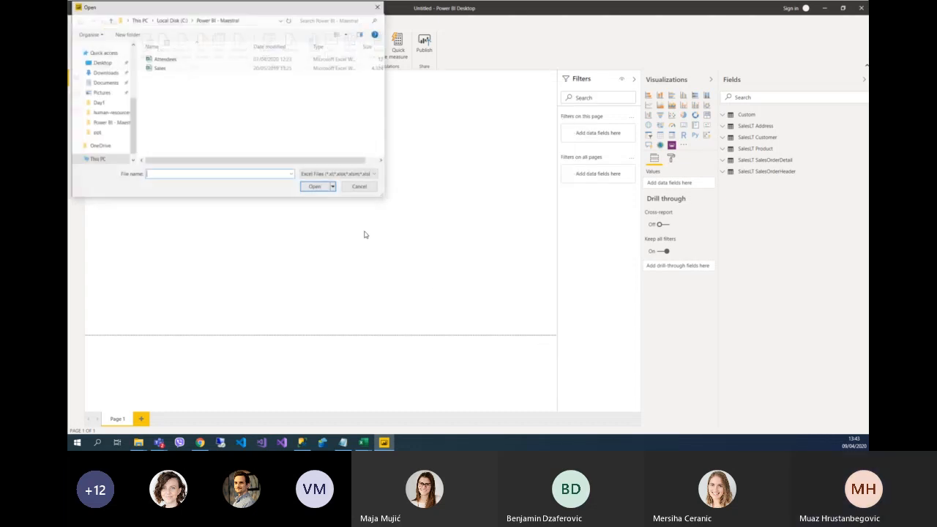
{"action": "left_click", "coordinate": [159, 68]}
{"action": "left_click", "coordinate": [326, 188]}
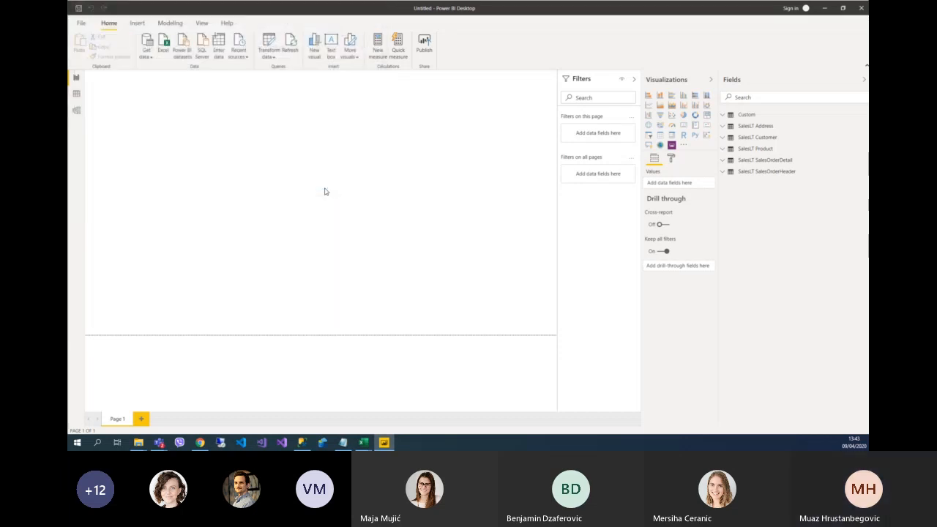
Preview Table1 and the Sales sheet of Sales.xlsx, and load only the Sales sheet into the model.
{"action": "left_click", "coordinate": [326, 141]}
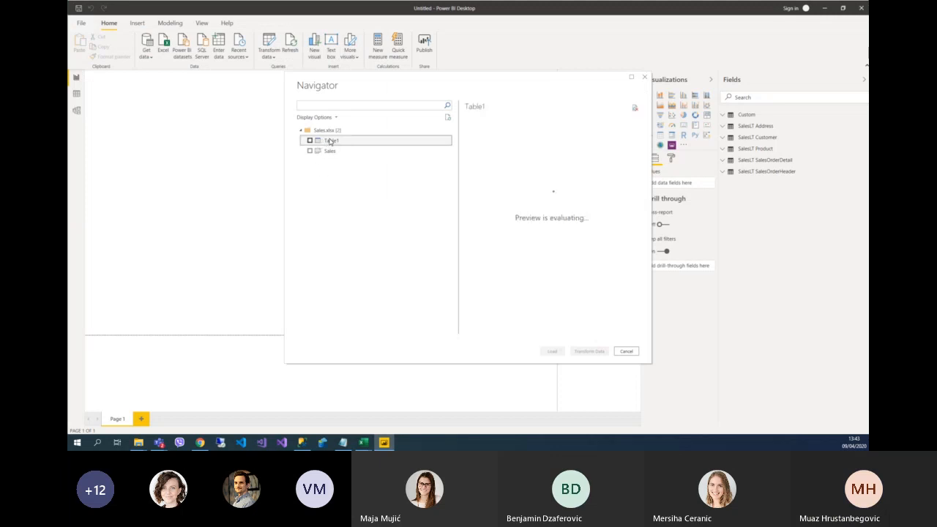
{"action": "left_click", "coordinate": [326, 151]}
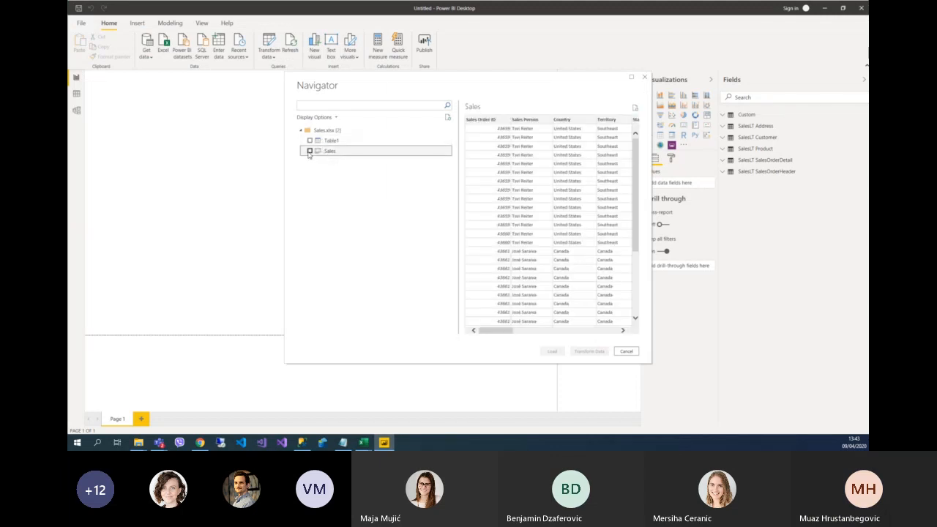
{"action": "left_click", "coordinate": [309, 151]}
{"action": "left_click_drag", "start_coordinate": [285, 154], "coordinate": [152, 153]}
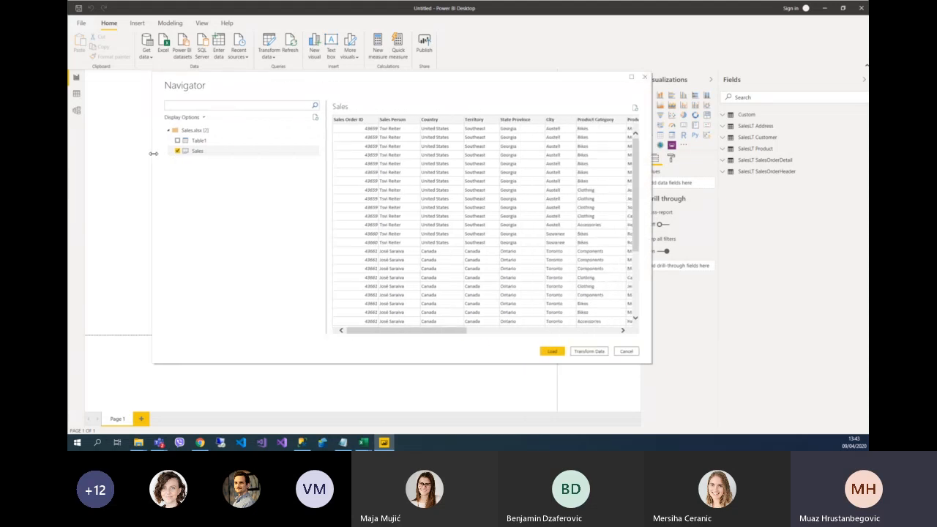
{"action": "left_click", "coordinate": [550, 352]}
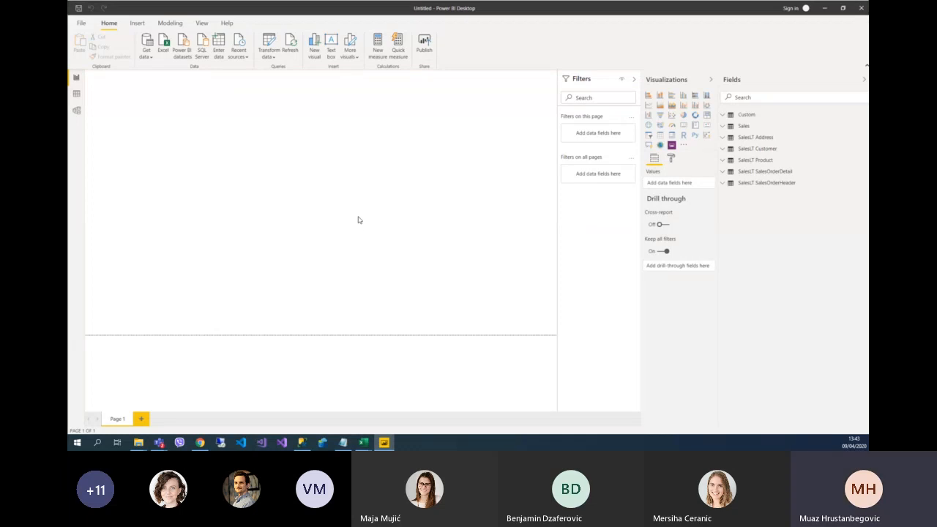
Get data from the SalesPerson CSV file in the Power BI - Maestral folder and open it for transformation in Power Query.
{"action": "left_click", "coordinate": [147, 62]}
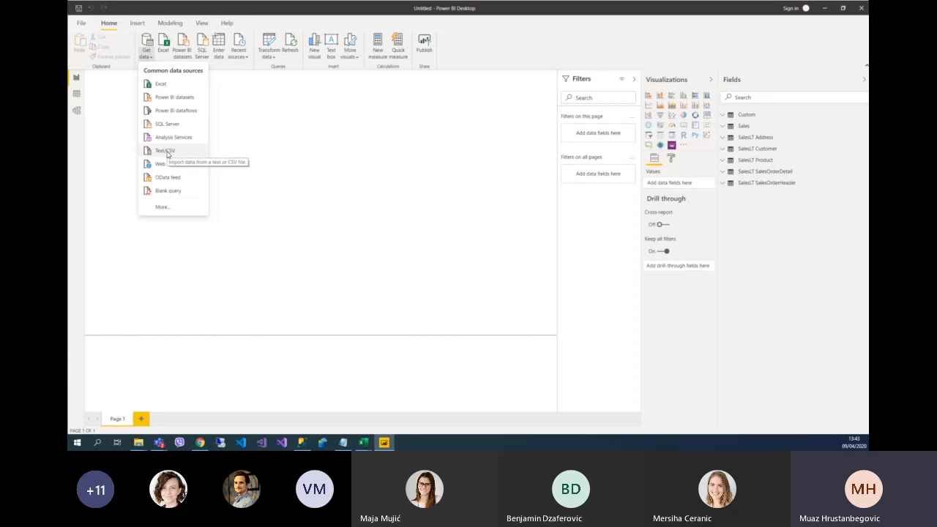
{"action": "left_click", "coordinate": [165, 151]}
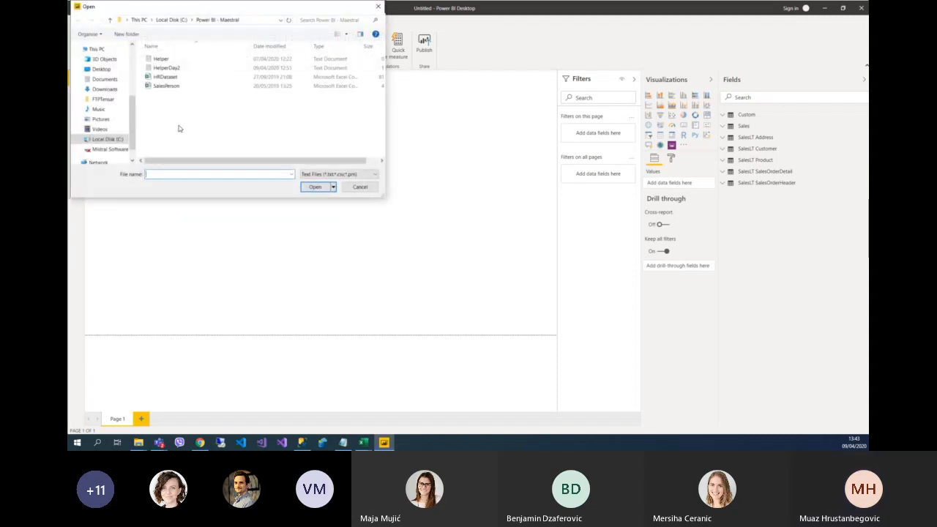
{"action": "left_click", "coordinate": [177, 86]}
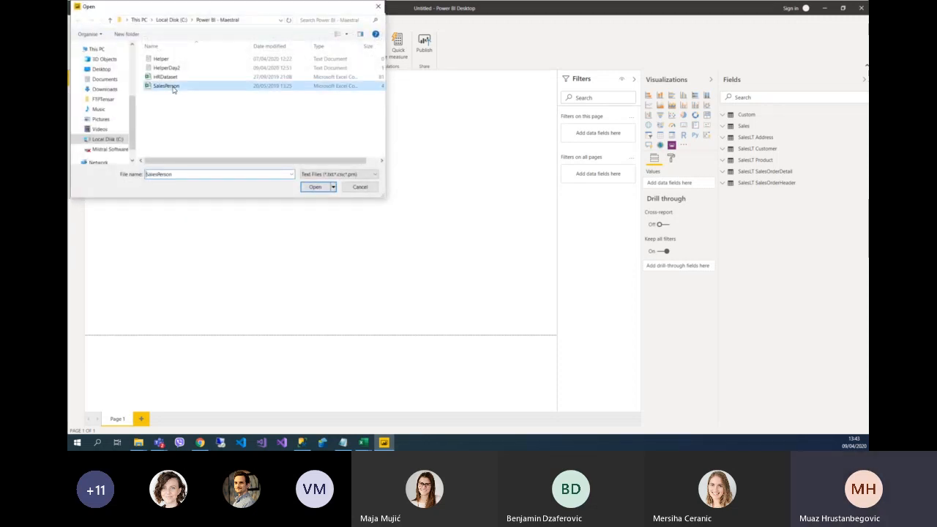
{"action": "left_click", "coordinate": [315, 188]}
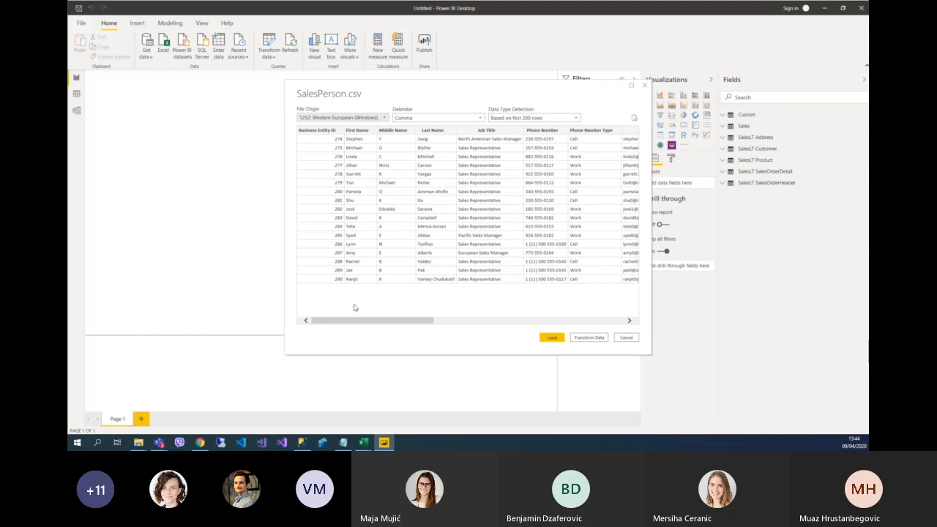
{"action": "left_click_drag", "start_coordinate": [360, 322], "coordinate": [273, 326]}
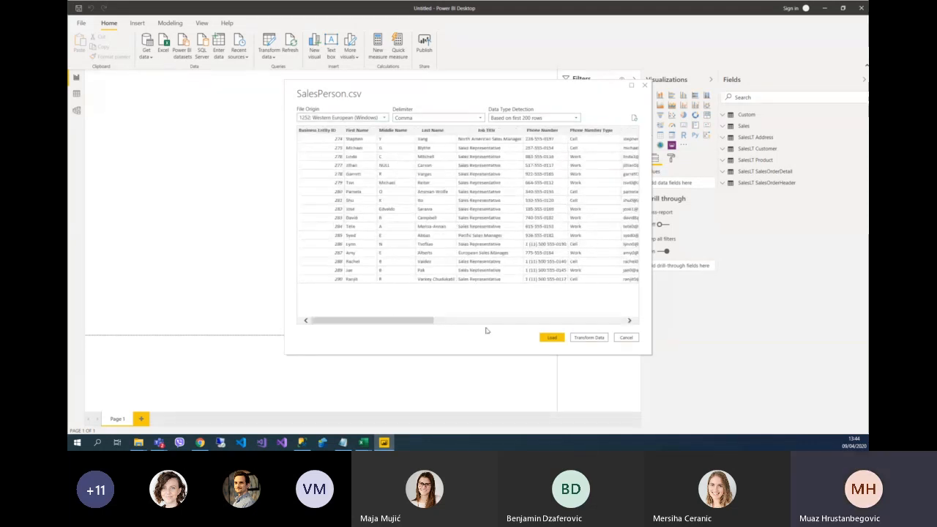
{"action": "left_click", "coordinate": [589, 338]}
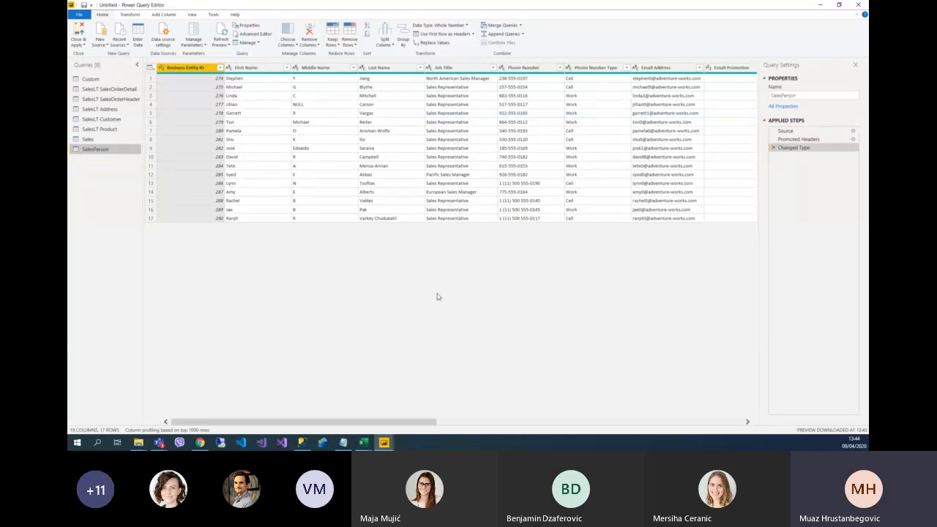
Examine the First Name and Last Name columns of the SalesPerson query.
{"action": "key", "text": "alt+Tab"}
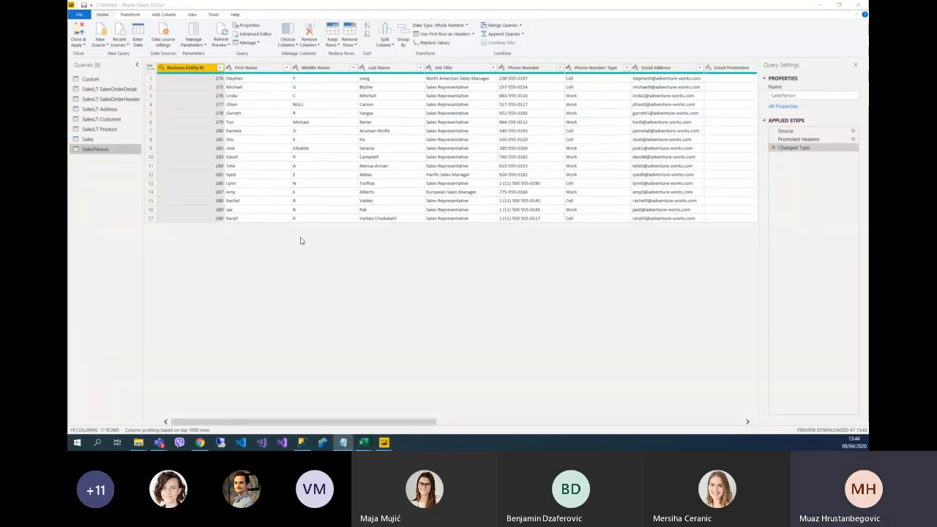
{"action": "left_click_drag", "start_coordinate": [369, 424], "coordinate": [243, 421]}
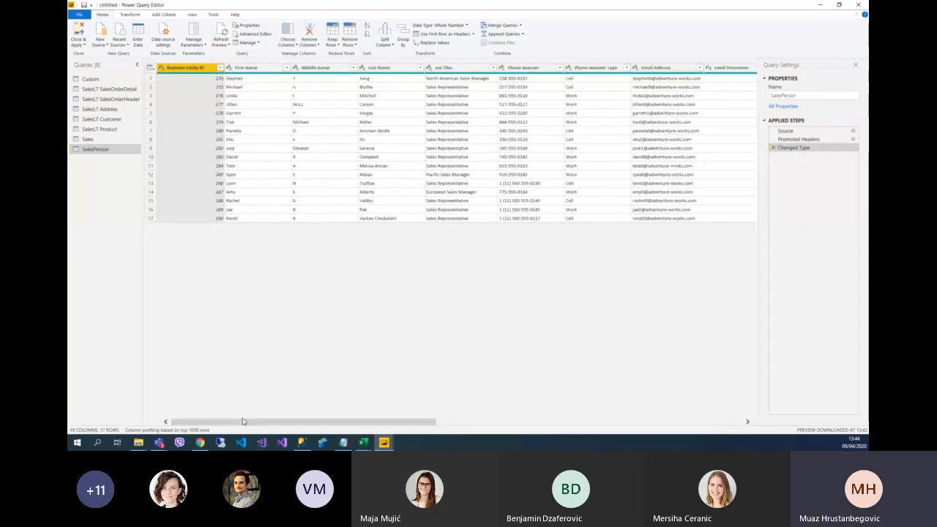
{"action": "left_click", "coordinate": [258, 72]}
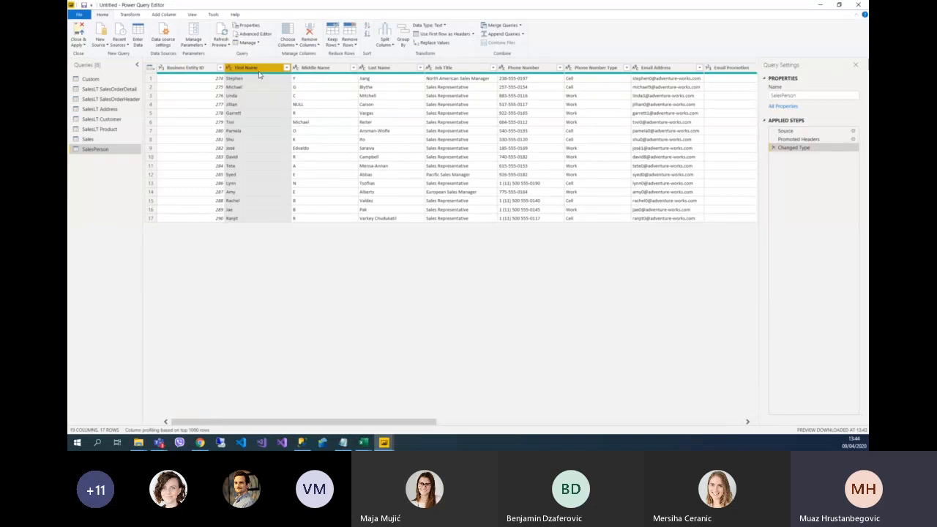
{"action": "left_click", "coordinate": [384, 68], "text": "ctrl"}
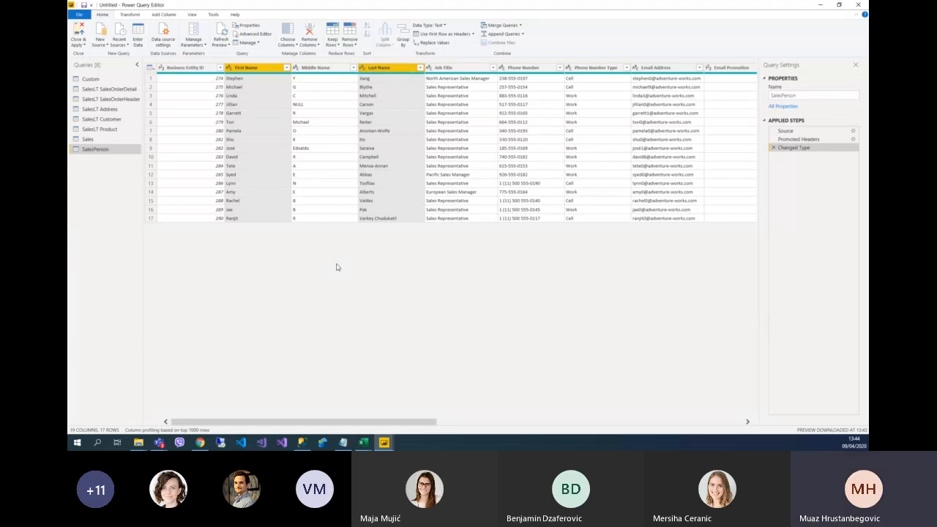
{"action": "left_click", "coordinate": [248, 81]}
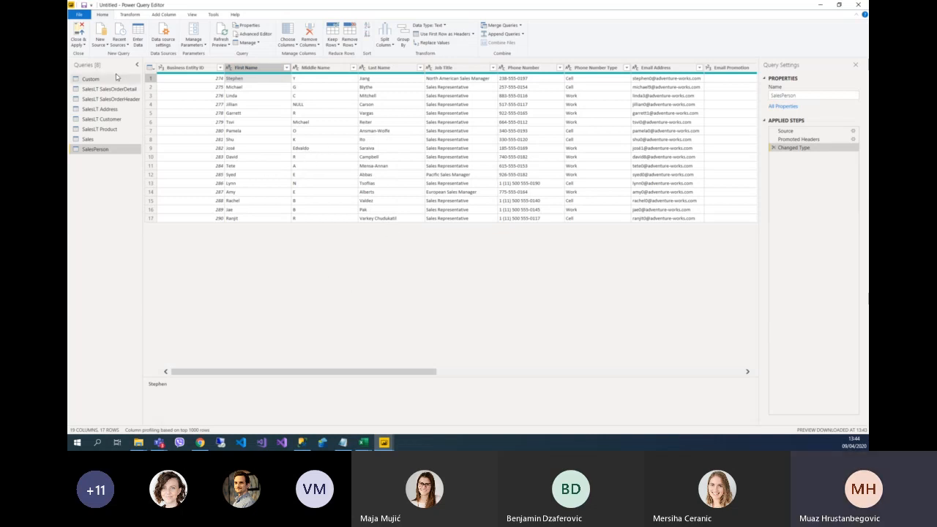
Add a custom column Full Name with the formula [First Name]&" "&[Last Name] to SalesPerson, and close and apply the query changes.
{"action": "left_click", "coordinate": [173, 19]}
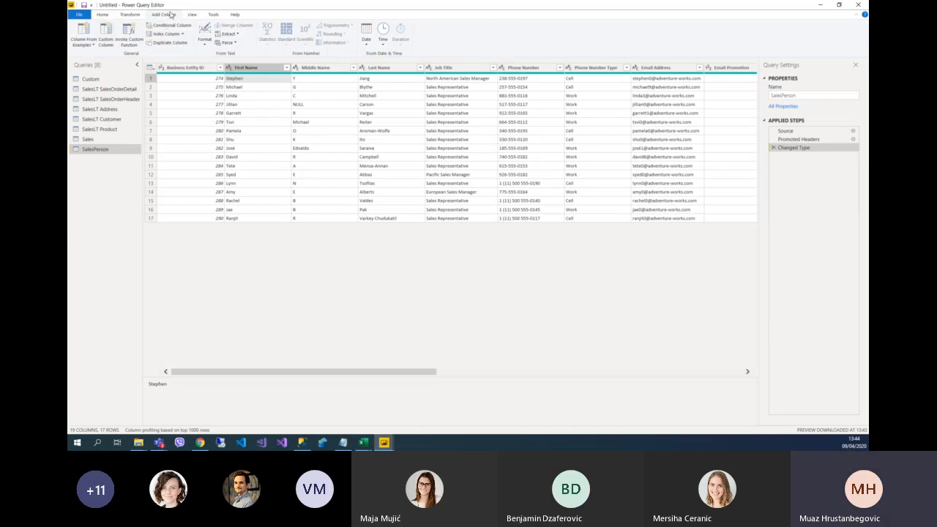
{"action": "left_click", "coordinate": [108, 37]}
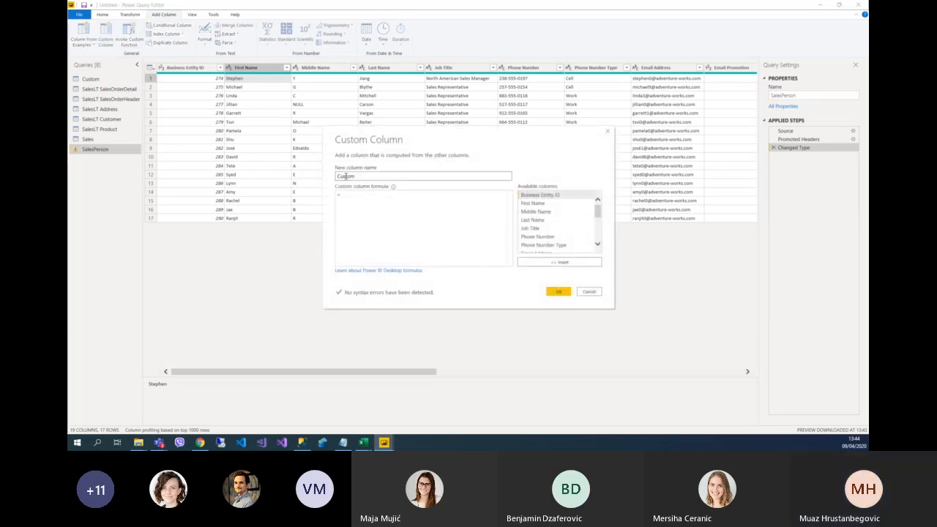
{"action": "double_click", "coordinate": [348, 177]}
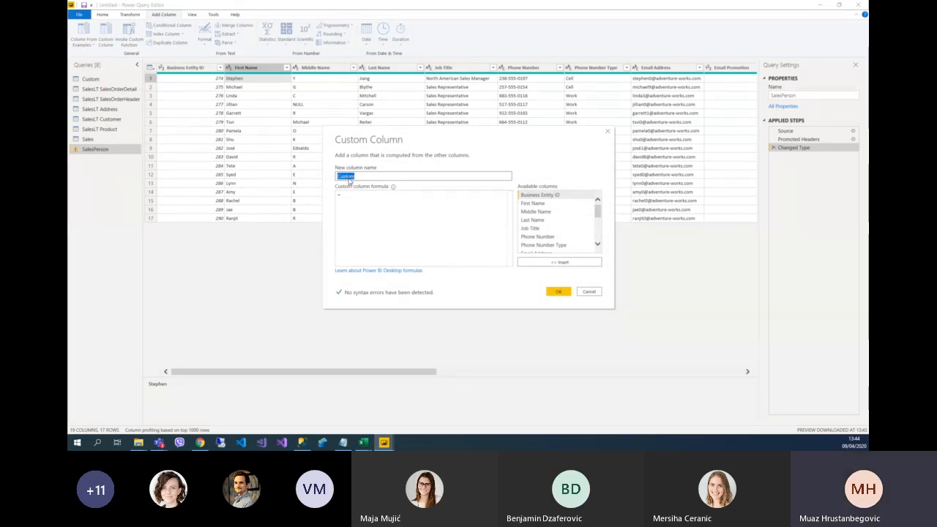
{"action": "type", "text": "Full Name"}
{"action": "left_click", "coordinate": [362, 208]}
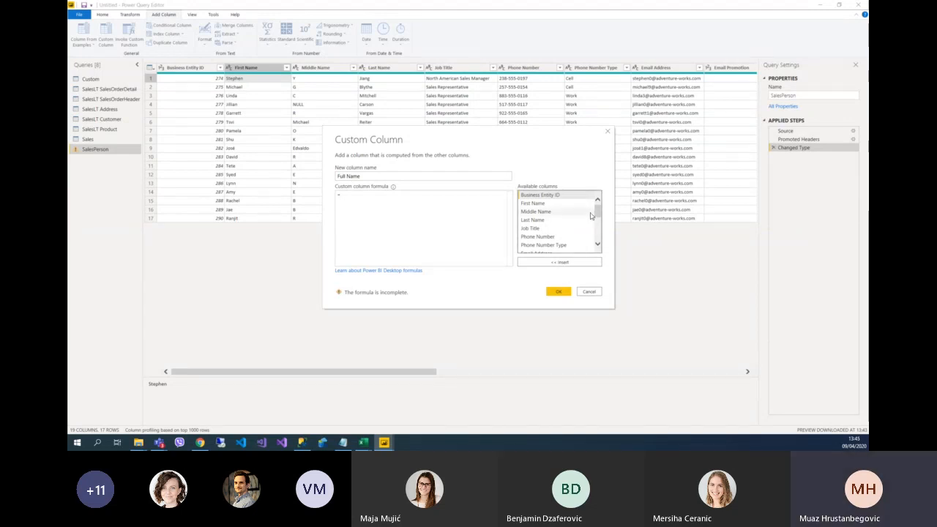
{"action": "double_click", "coordinate": [533, 205]}
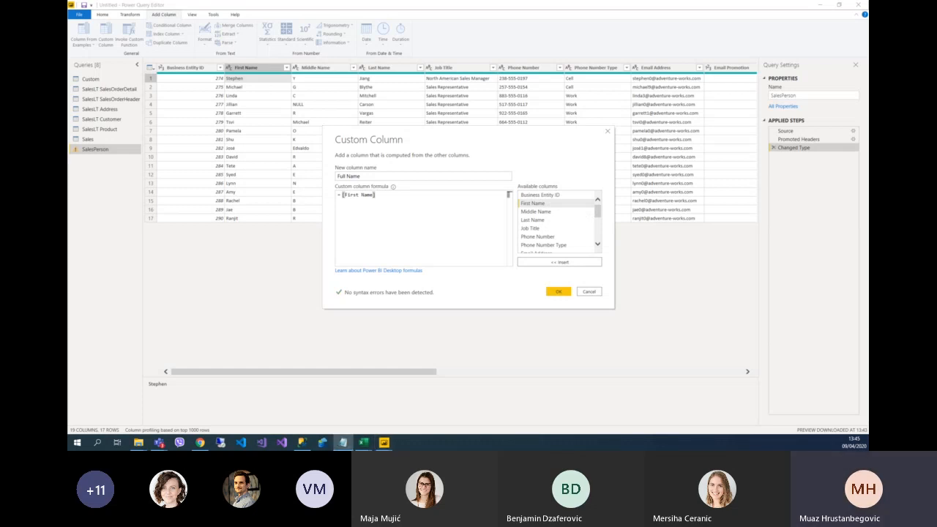
{"action": "type", "text": "& \" \"&"}
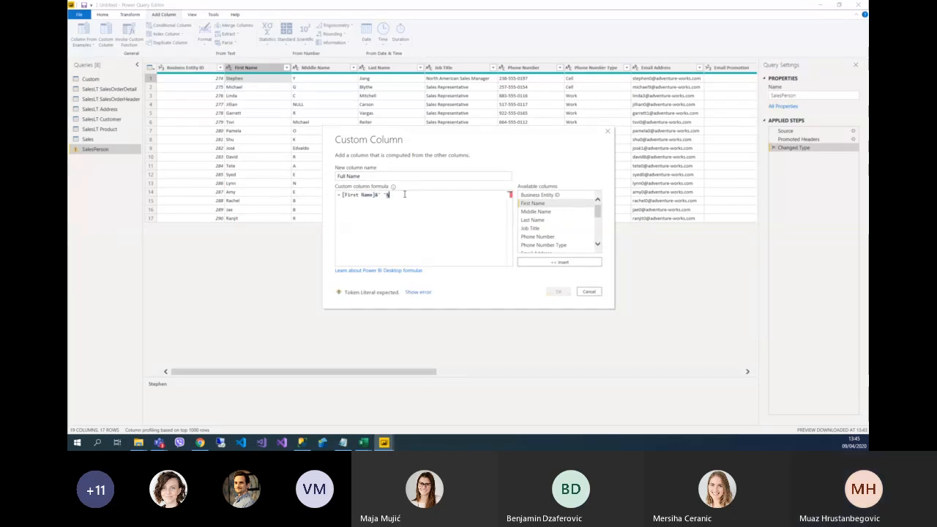
{"action": "double_click", "coordinate": [537, 221]}
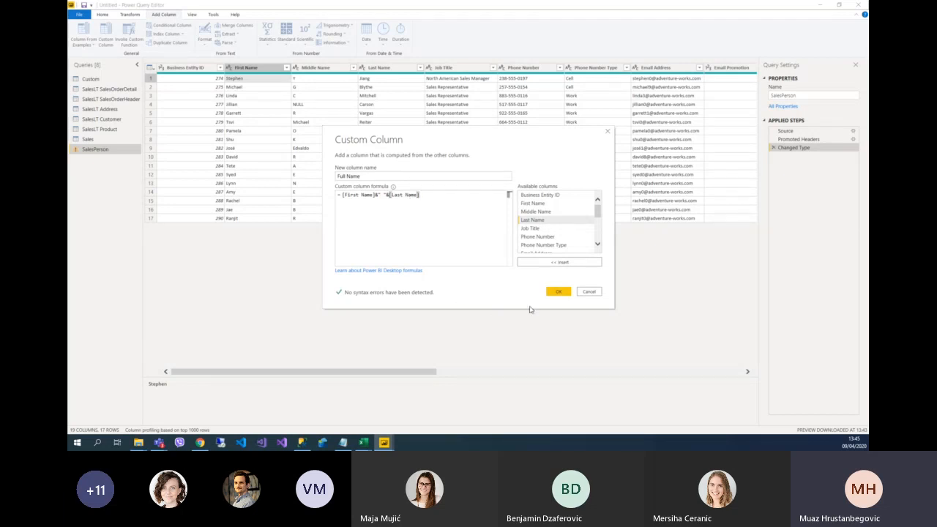
{"action": "left_click", "coordinate": [558, 292]}
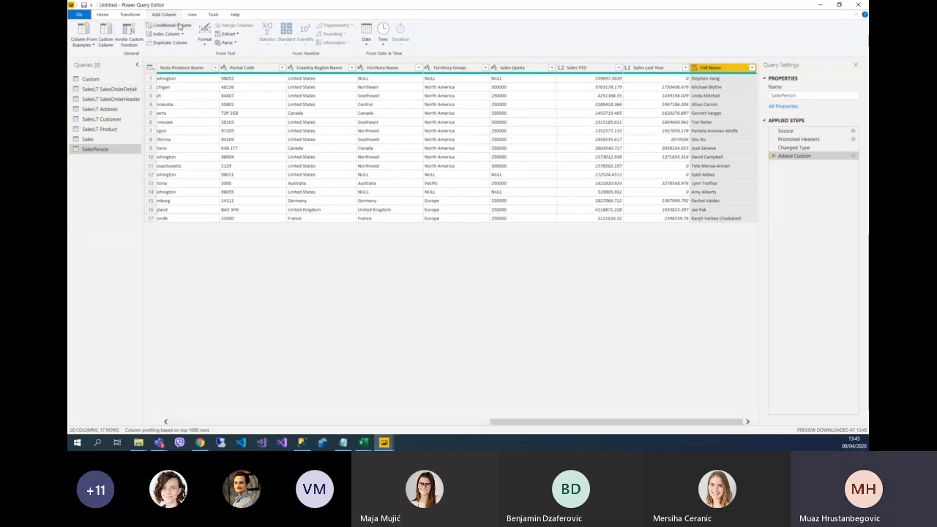
{"action": "left_click", "coordinate": [104, 15]}
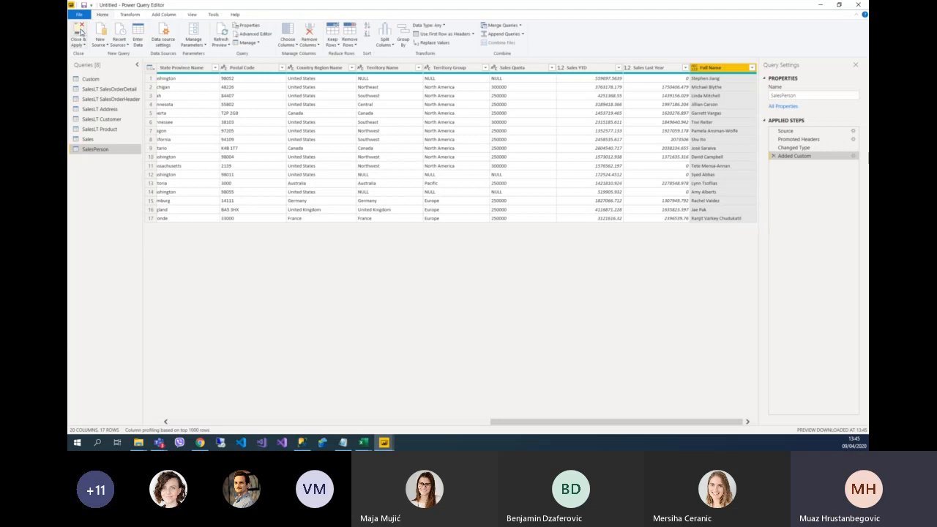
{"action": "left_click", "coordinate": [80, 31]}
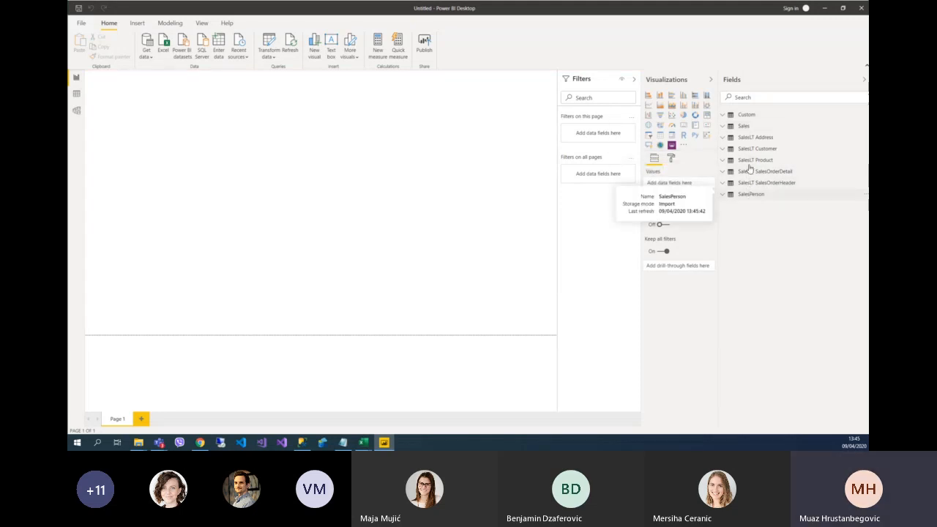
Rename the Sales table as eSales.
{"action": "double_click", "coordinate": [748, 129]}
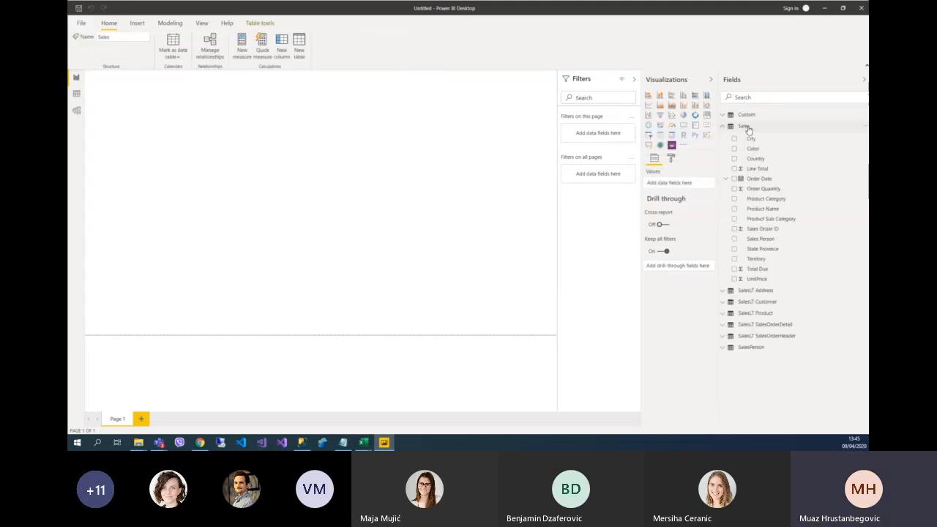
{"action": "left_click", "coordinate": [758, 125]}
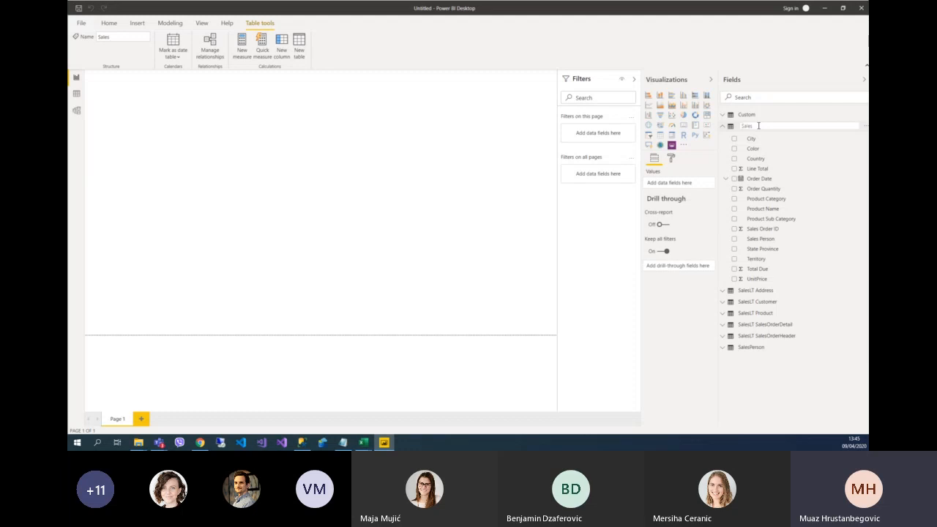
{"action": "type", "text": "e"}
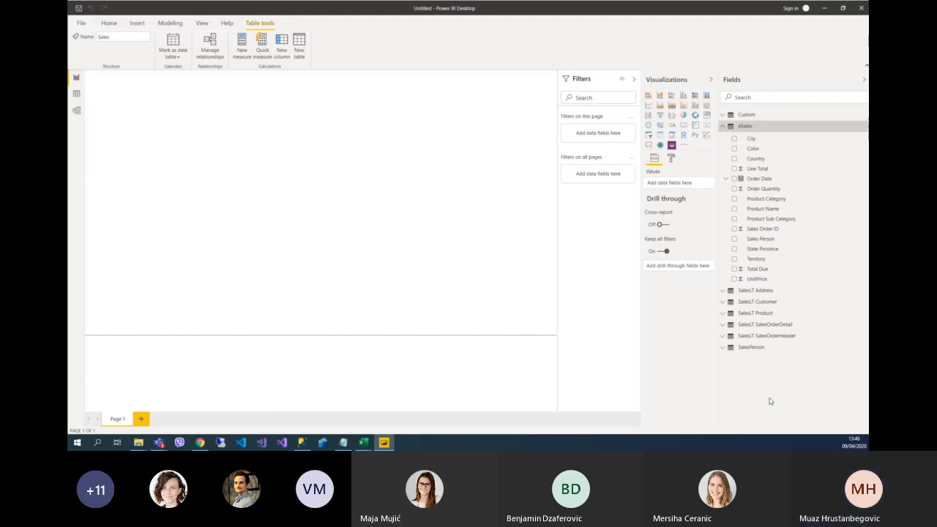
{"action": "left_click", "coordinate": [769, 400]}
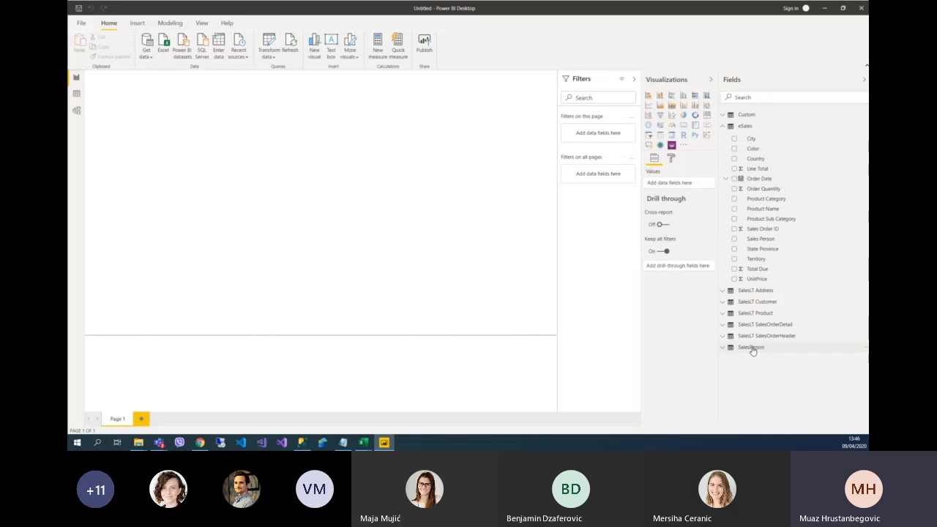
Rename the SalesPerson table as eSalesPerson and collapse the field lists of both renamed tables.
{"action": "double_click", "coordinate": [751, 348]}
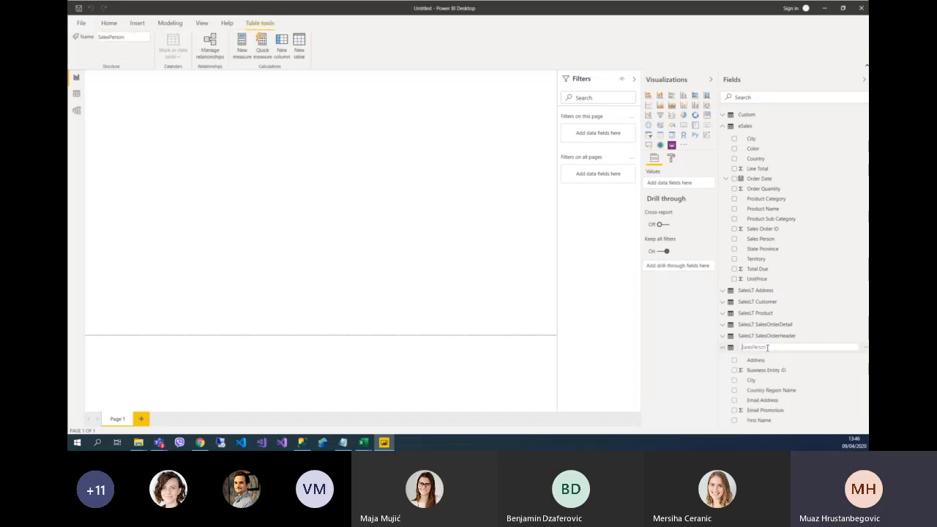
{"action": "left_click", "coordinate": [680, 347]}
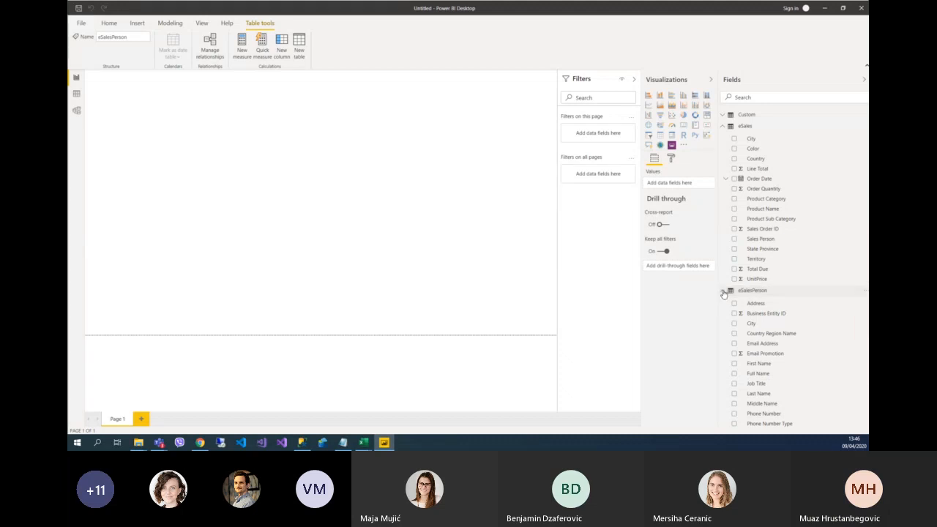
{"action": "left_click", "coordinate": [723, 291]}
{"action": "left_click", "coordinate": [724, 127]}
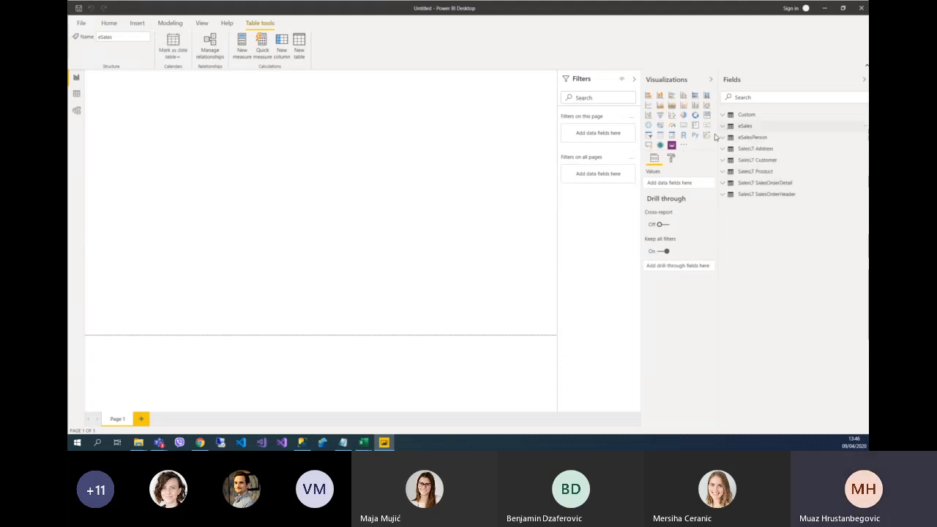
Switch to the data view and examine the records of the eSales and eSalesPerson tables.
{"action": "left_click", "coordinate": [77, 96]}
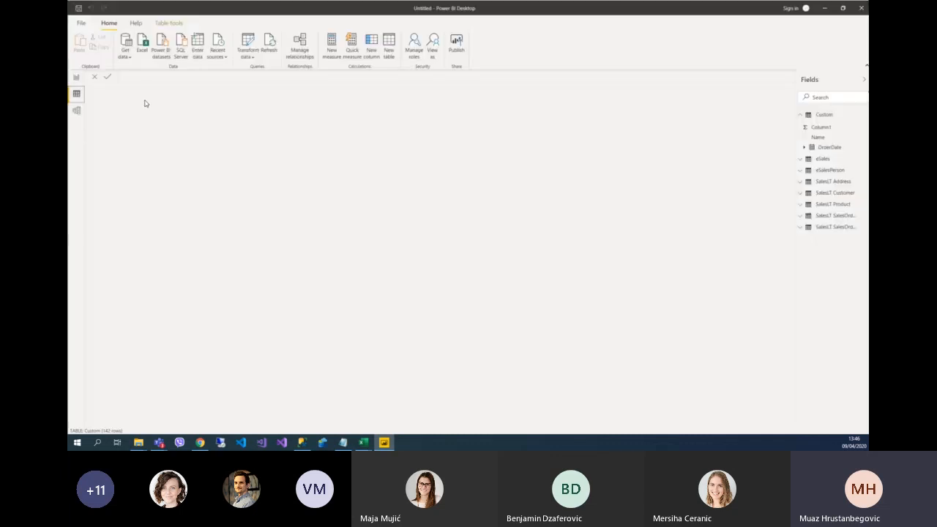
{"action": "left_click", "coordinate": [821, 160]}
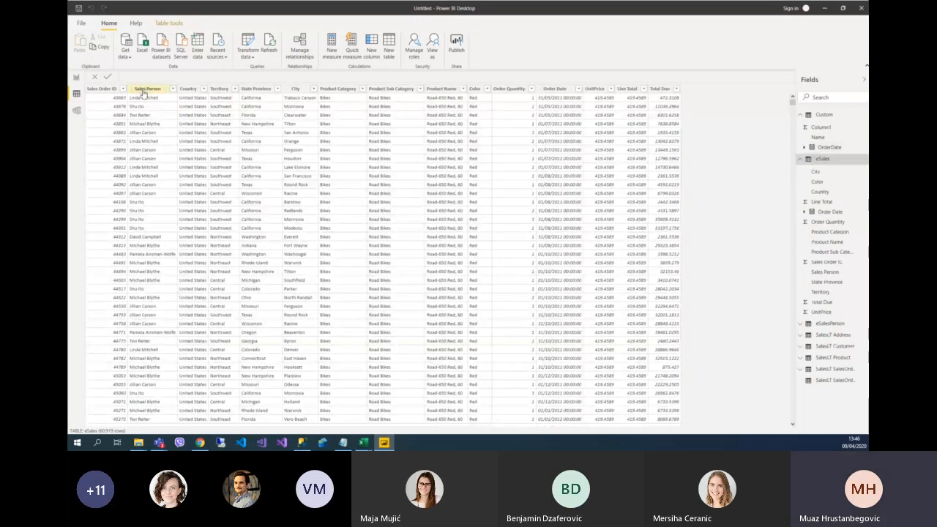
{"action": "left_click", "coordinate": [808, 160]}
{"action": "left_click", "coordinate": [819, 170]}
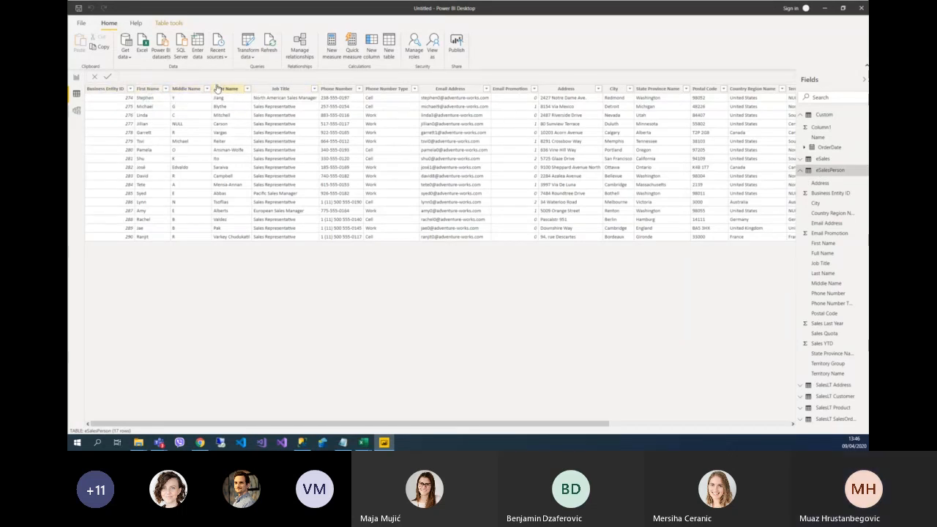
Open the model view and place the eSalesPerson and eSales tables near each other, with eSalesPerson below eSales.
{"action": "left_click_drag", "start_coordinate": [344, 426], "coordinate": [524, 425]}
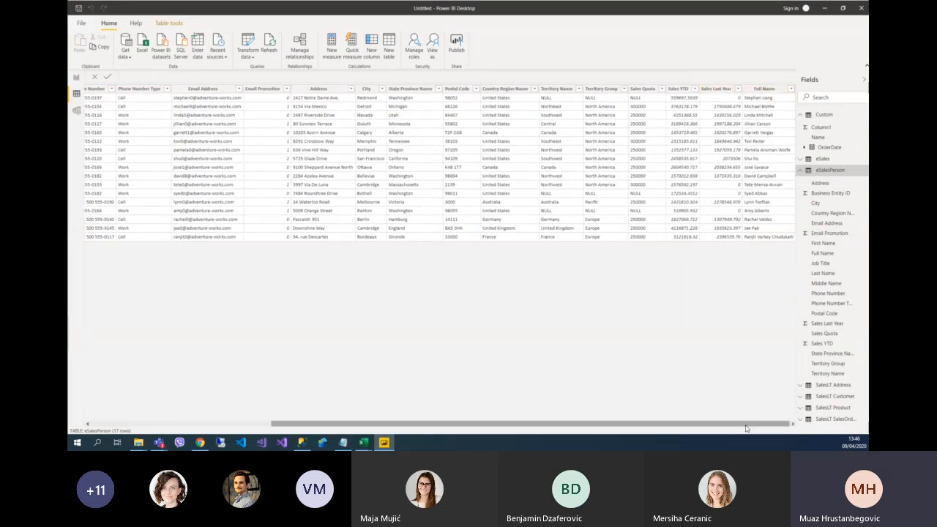
{"action": "left_click_drag", "start_coordinate": [745, 428], "coordinate": [498, 428]}
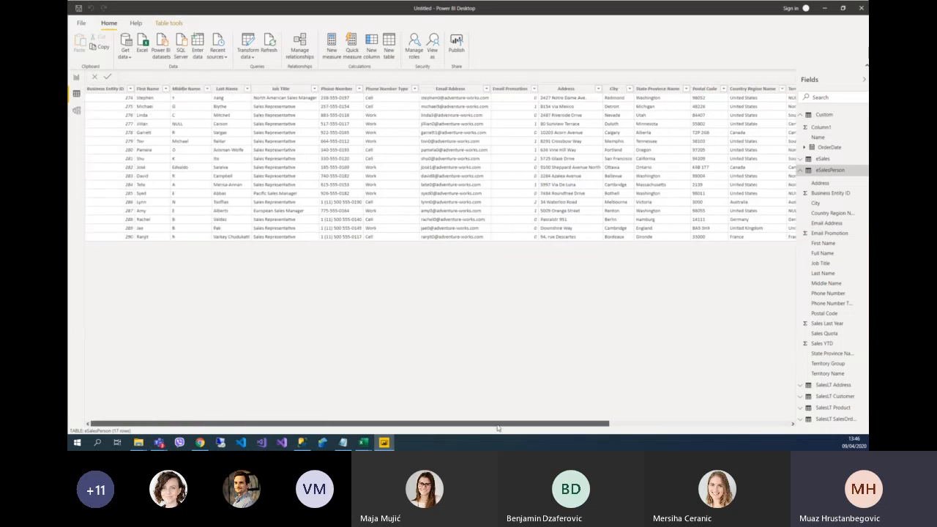
{"action": "left_click", "coordinate": [77, 110]}
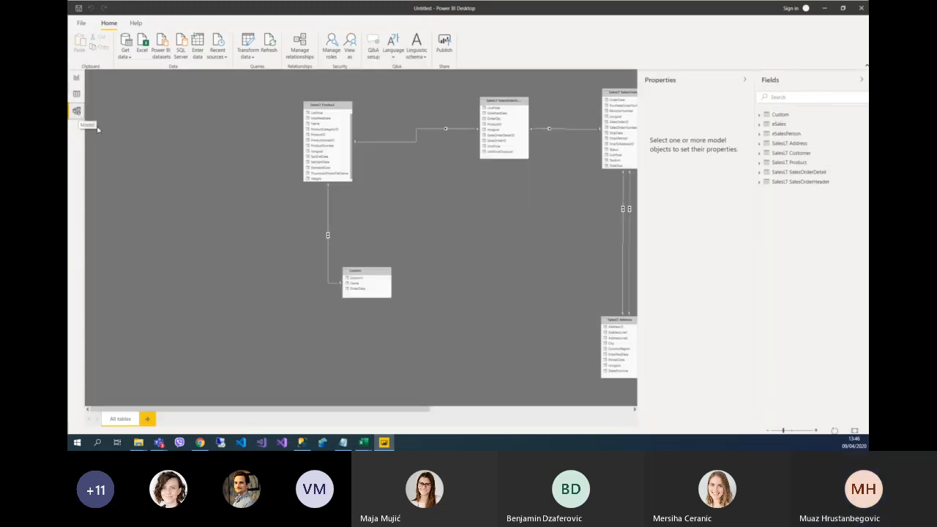
{"action": "left_click_drag", "start_coordinate": [377, 409], "coordinate": [583, 409]}
{"action": "left_click_drag", "start_coordinate": [599, 87], "coordinate": [492, 232]}
{"action": "left_click_drag", "start_coordinate": [502, 87], "coordinate": [549, 112]}
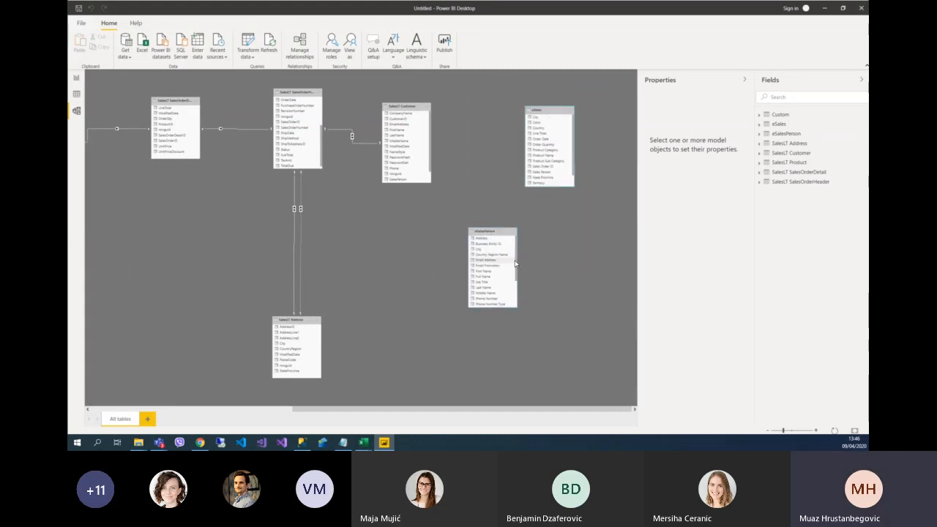
Create a relationship between Full Name in the eSalesPerson table and Sales Person in the eSales table.
{"action": "mouse_move", "coordinate": [516, 264]}
{"action": "left_mouse_down"}
{"action": "mouse_move", "coordinate": [520, 289]}
{"action": "mouse_move", "coordinate": [524, 261]}
{"action": "left_mouse_up"}
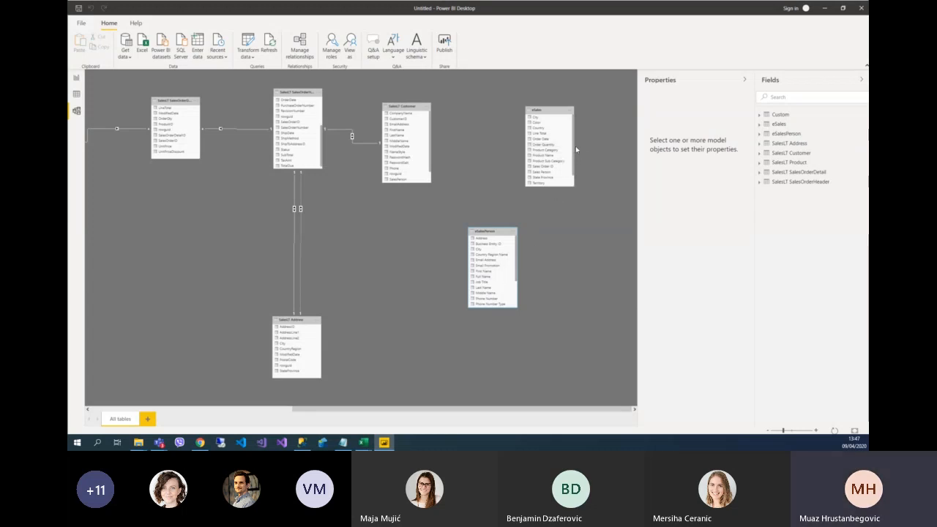
{"action": "scroll", "coordinate": [570, 157], "scroll_direction": "down", "scroll_amount": 2}
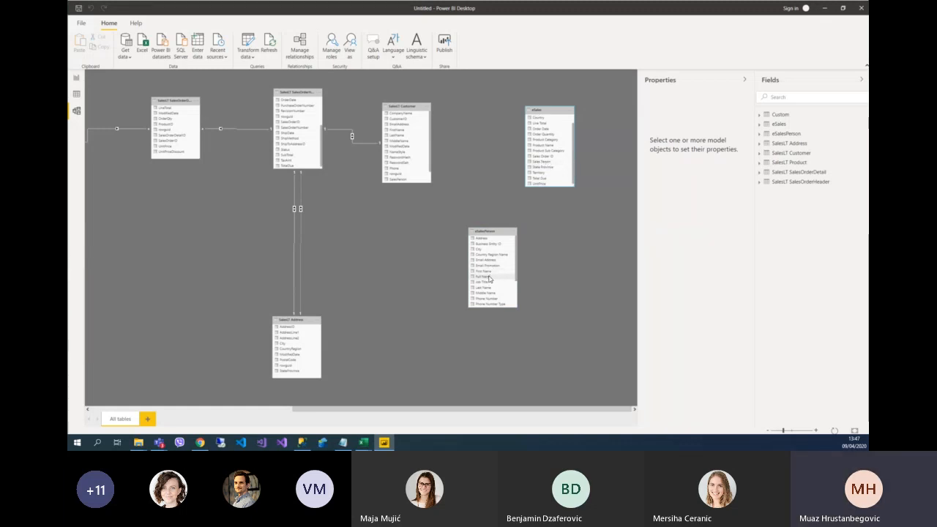
{"action": "left_click_drag", "start_coordinate": [489, 278], "coordinate": [539, 161]}
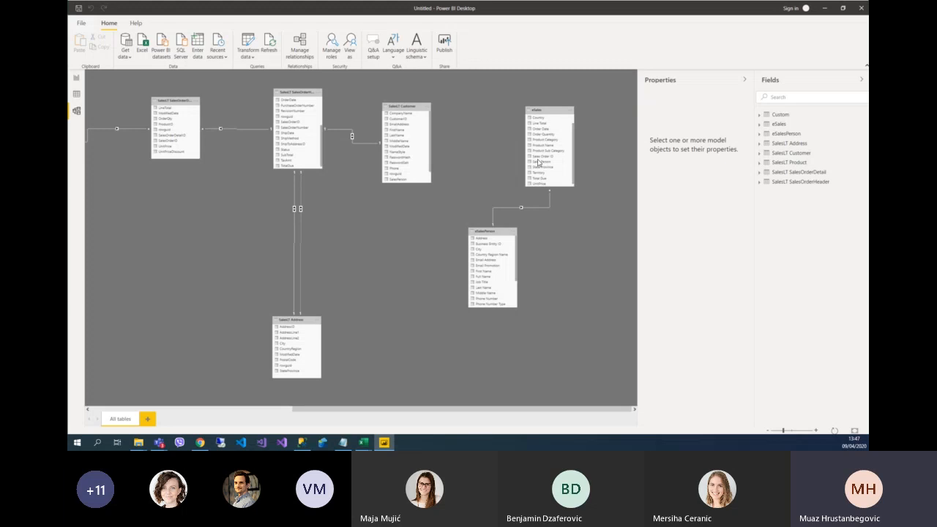
{"action": "scroll", "coordinate": [489, 277], "scroll_direction": "down", "scroll_amount": 2}
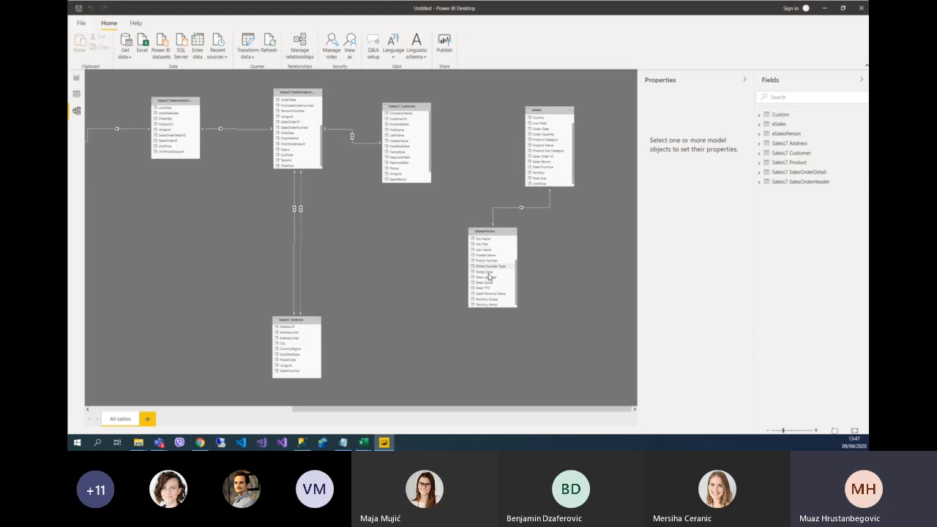
{"action": "scroll", "coordinate": [495, 288], "scroll_direction": "down", "scroll_amount": 3}
Add State Province Name from eSalesPerson to the report page, enlarge the visual and convert it to a table.
{"action": "left_click", "coordinate": [79, 78]}
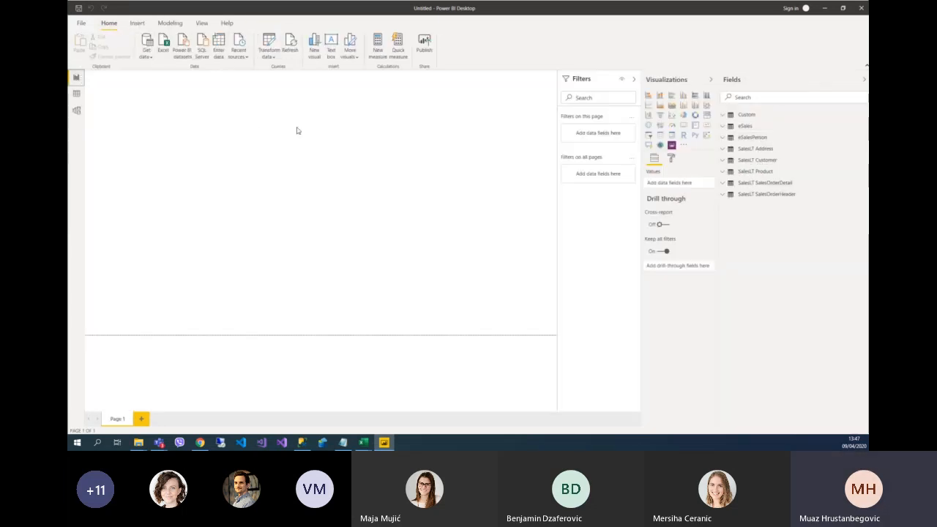
{"action": "left_click", "coordinate": [723, 139]}
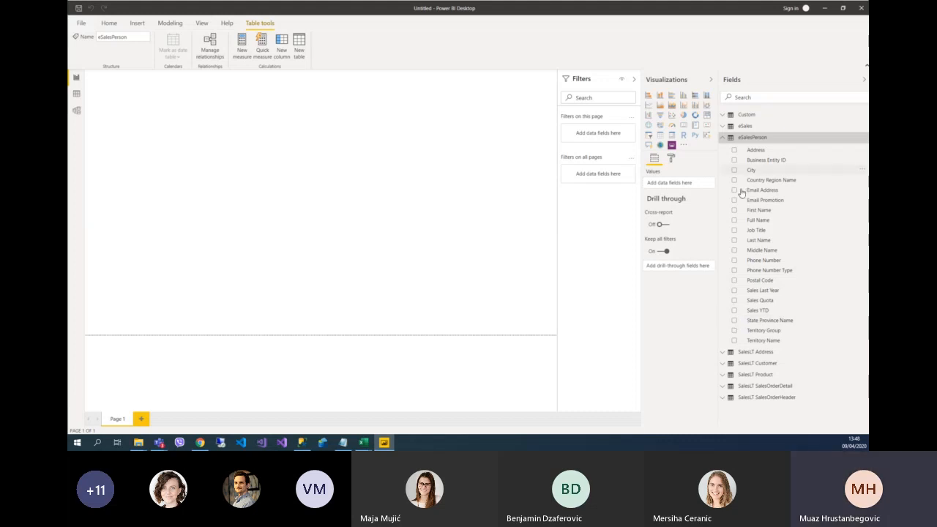
{"action": "left_click", "coordinate": [735, 320]}
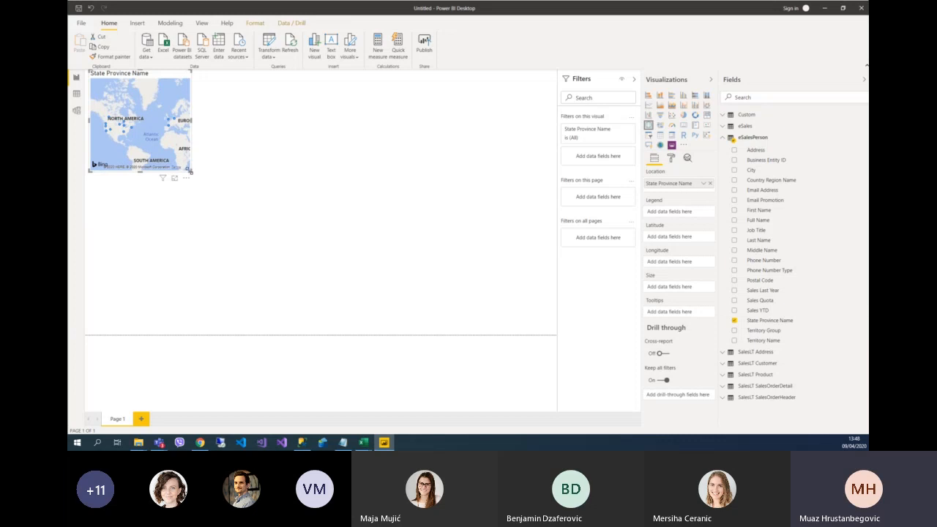
{"action": "left_click_drag", "start_coordinate": [192, 174], "coordinate": [223, 196]}
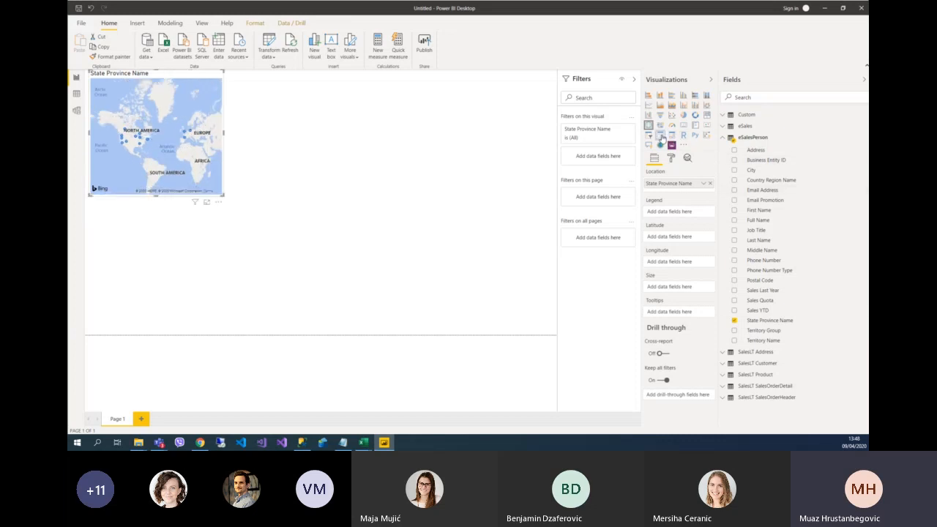
{"action": "left_click", "coordinate": [659, 136]}
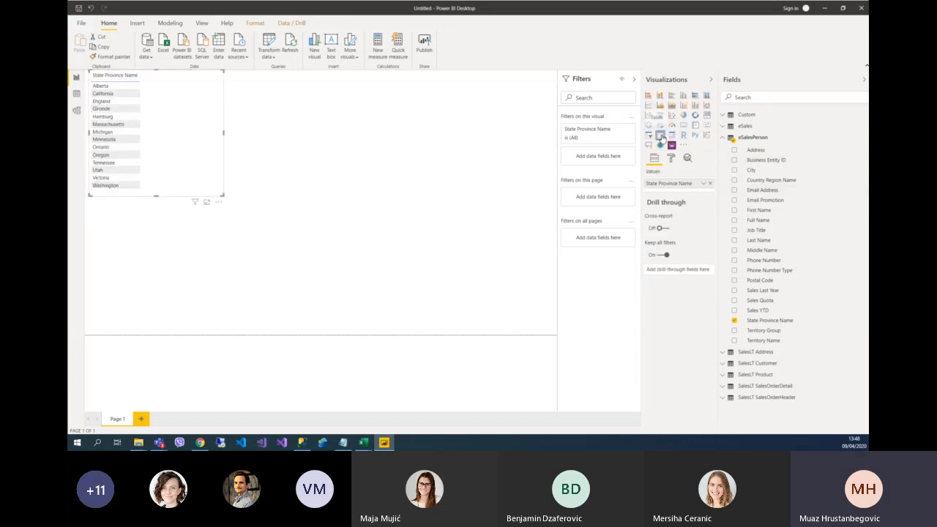
Add UnitPrice from eSales to the state province table and summarize it as Average.
{"action": "left_click", "coordinate": [725, 126]}
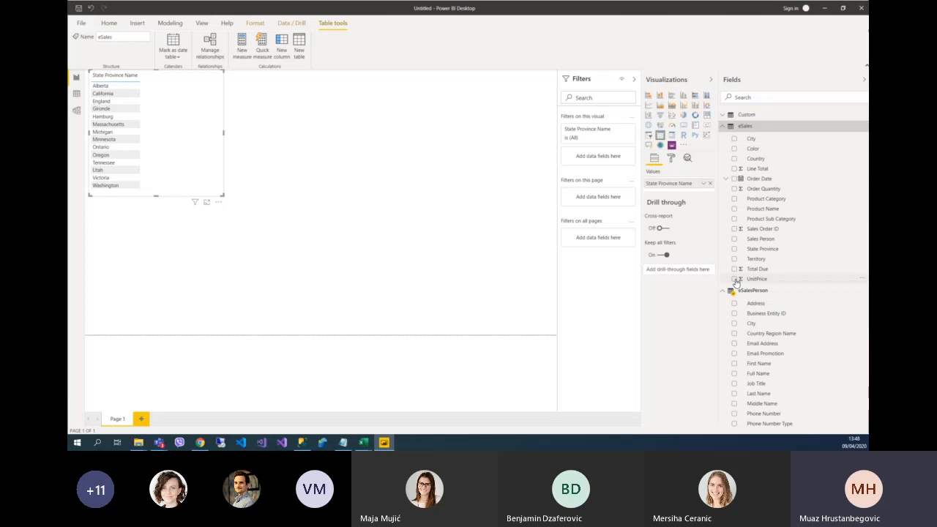
{"action": "scroll", "coordinate": [761, 290], "scroll_direction": "down", "scroll_amount": 4}
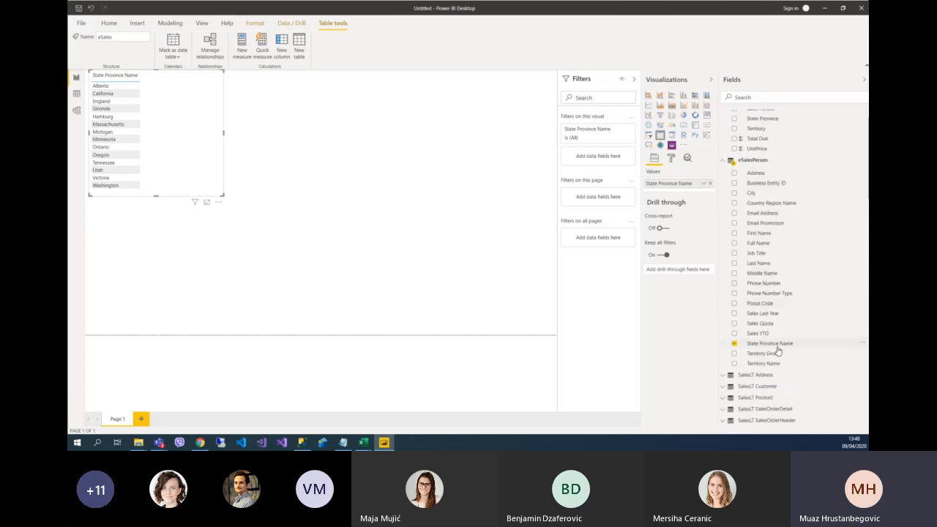
{"action": "scroll", "coordinate": [778, 351], "scroll_direction": "up", "scroll_amount": 1}
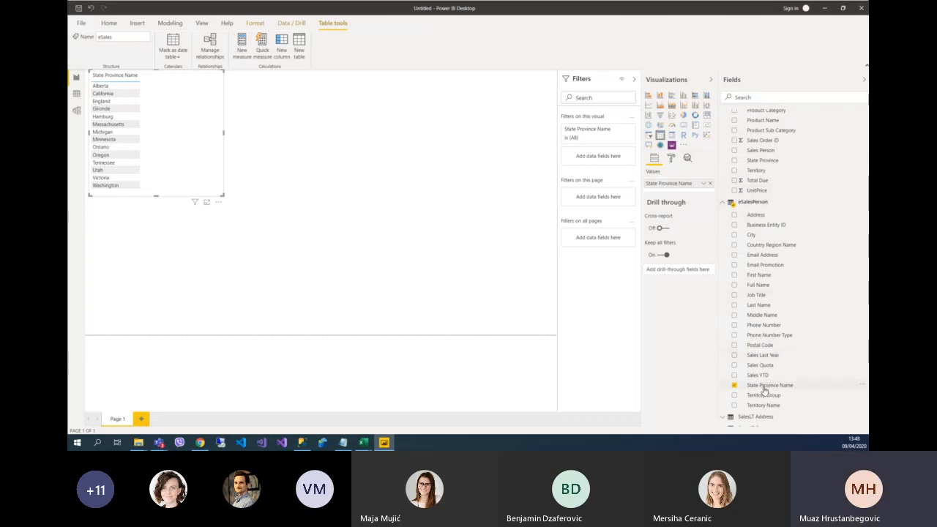
{"action": "left_click", "coordinate": [735, 191]}
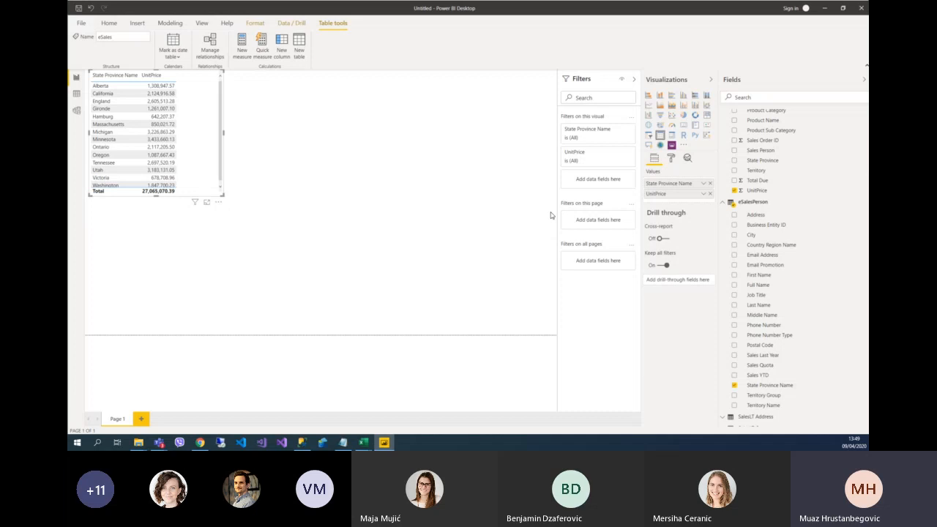
{"action": "left_click", "coordinate": [703, 194]}
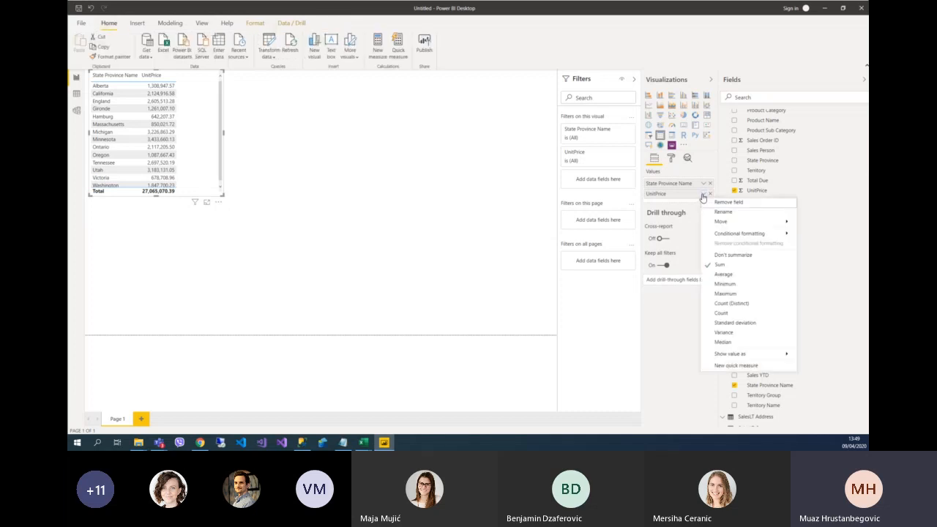
{"action": "left_click", "coordinate": [721, 274]}
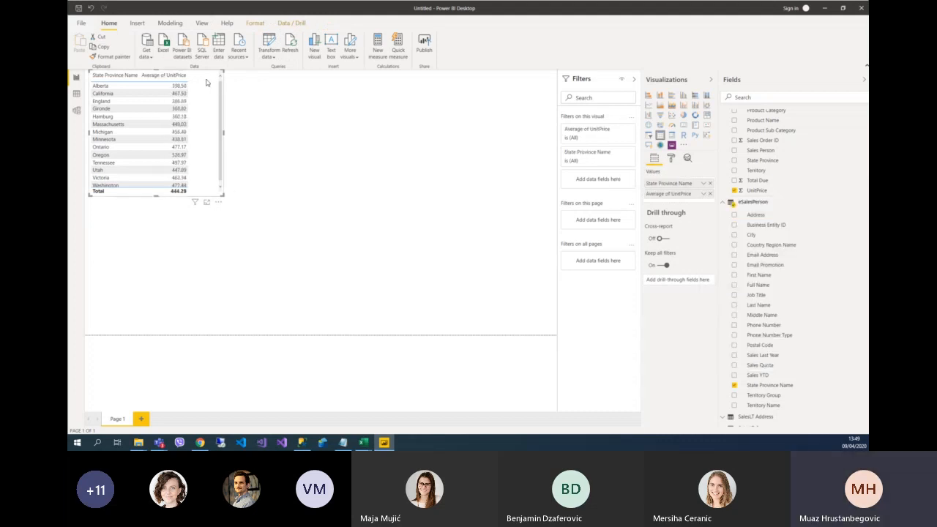
Move the table visual to the middle of the page and resize it to fit closely around its rows and columns.
{"action": "left_click_drag", "start_coordinate": [200, 71], "coordinate": [385, 123]}
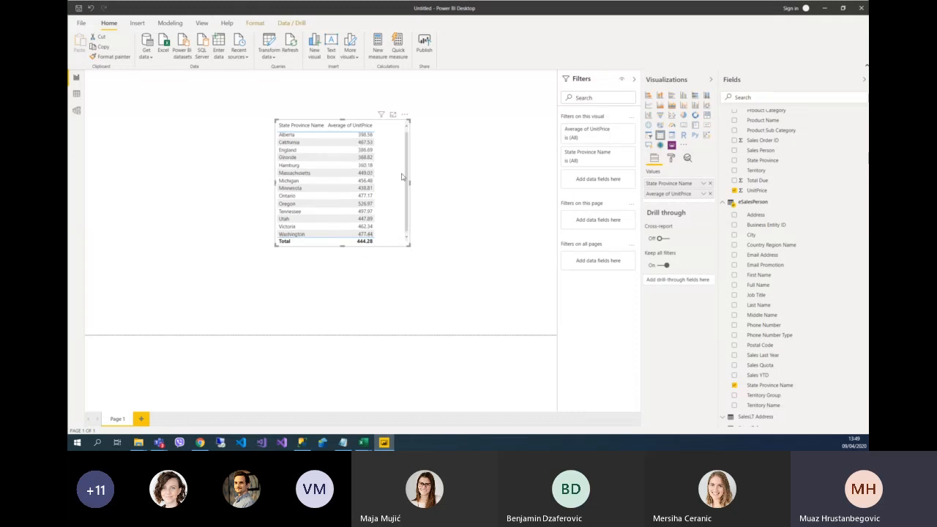
{"action": "left_click_drag", "start_coordinate": [410, 245], "coordinate": [403, 268]}
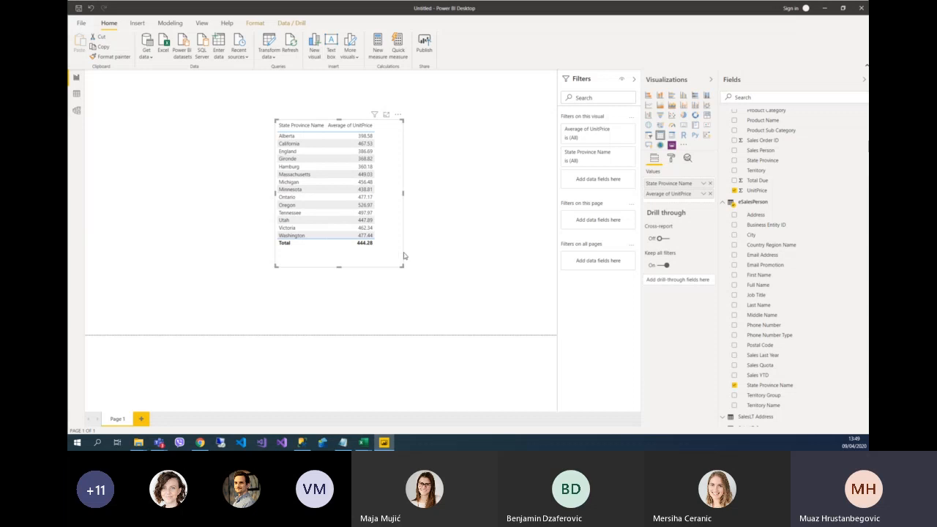
{"action": "left_click_drag", "start_coordinate": [401, 266], "coordinate": [386, 254]}
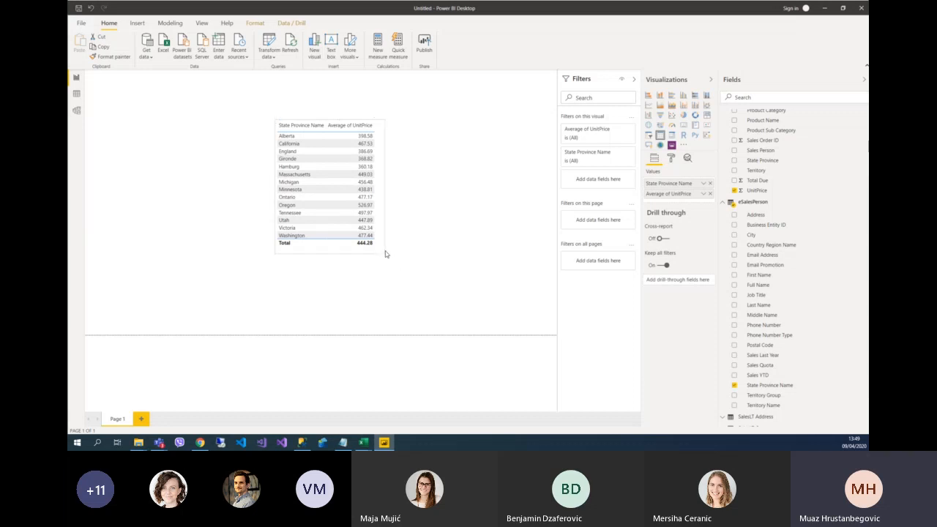
{"action": "left_click", "coordinate": [390, 218]}
{"action": "left_click", "coordinate": [379, 178]}
Collapse the eSalesPerson and eSales field lists, deselect the table visual and expand the Custom table's fields.
{"action": "scroll", "coordinate": [826, 199], "scroll_direction": "up", "scroll_amount": 1}
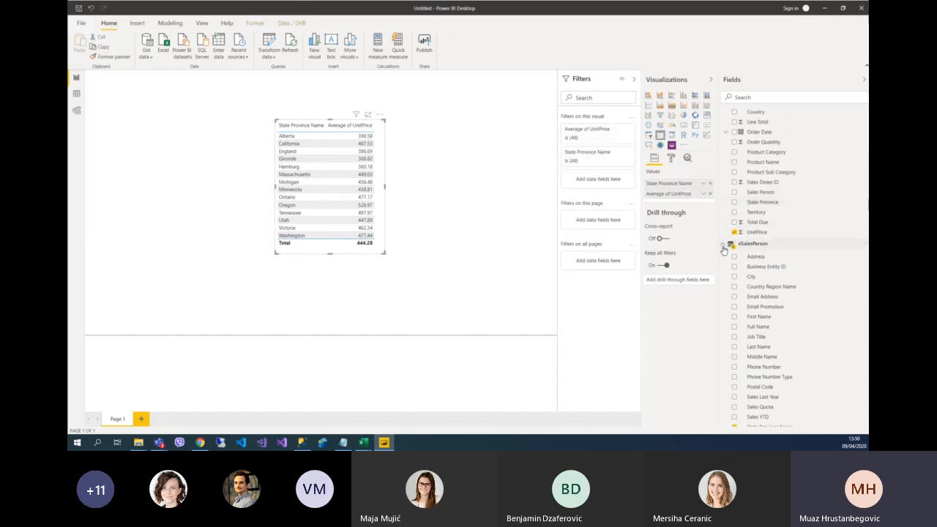
{"action": "left_click", "coordinate": [742, 247]}
{"action": "left_click", "coordinate": [724, 127]}
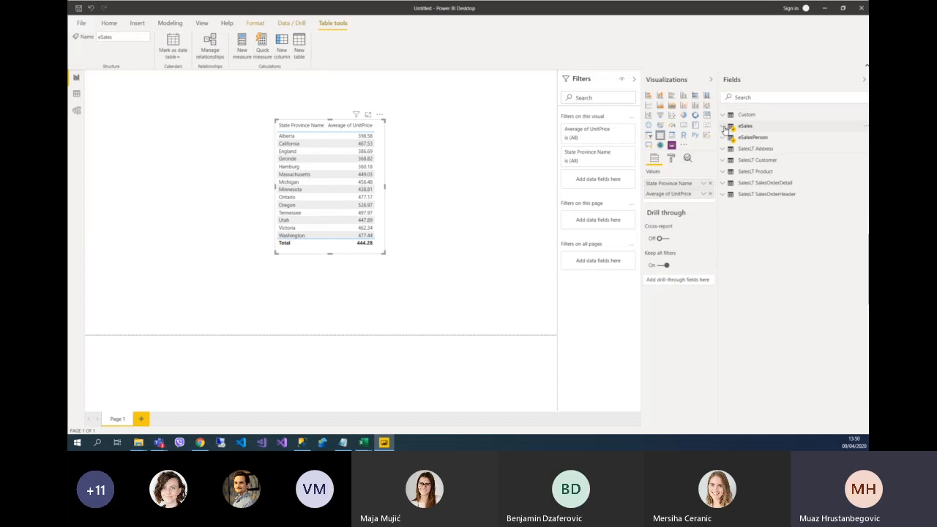
{"action": "left_click", "coordinate": [476, 173]}
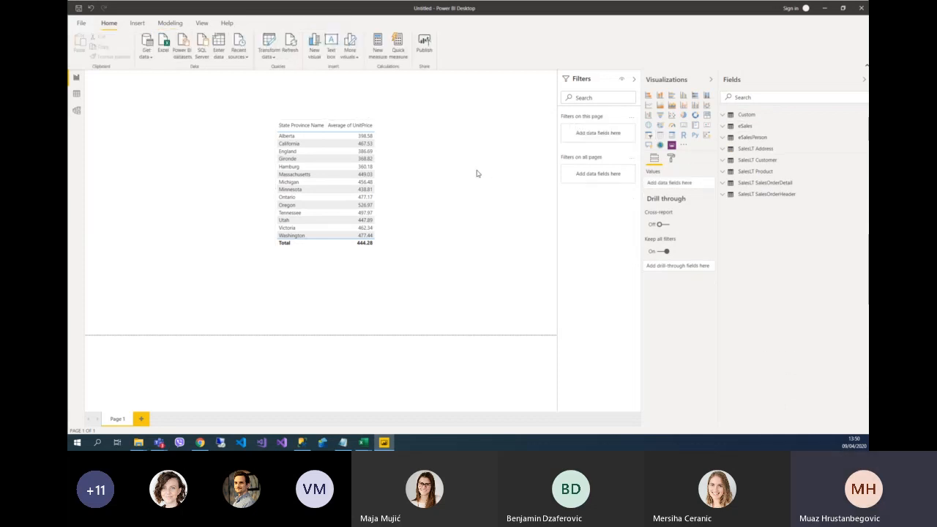
{"action": "left_click", "coordinate": [734, 116]}
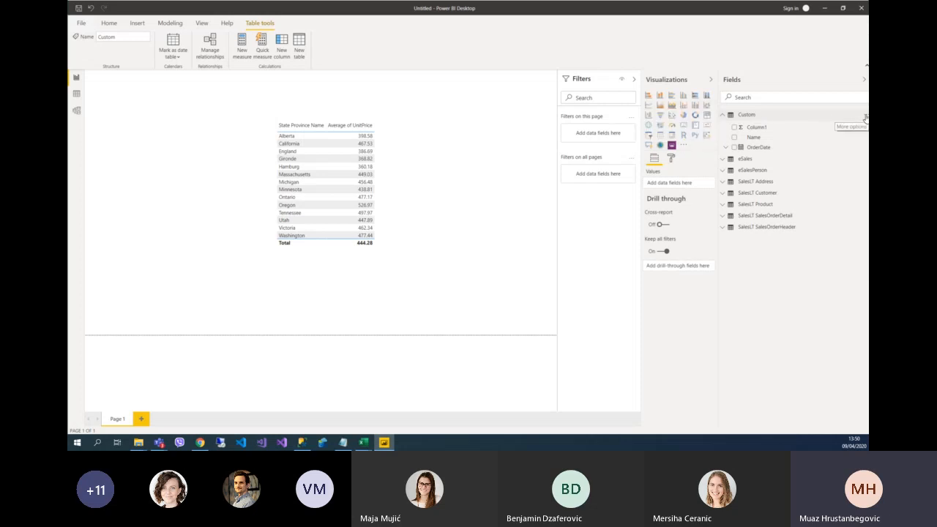
{"action": "left_click", "coordinate": [864, 117]}
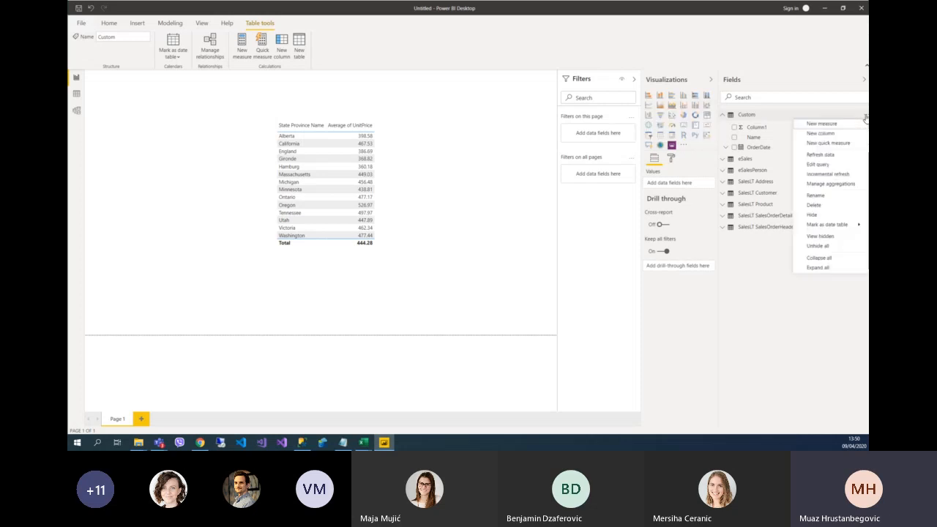
{"action": "left_click", "coordinate": [829, 126]}
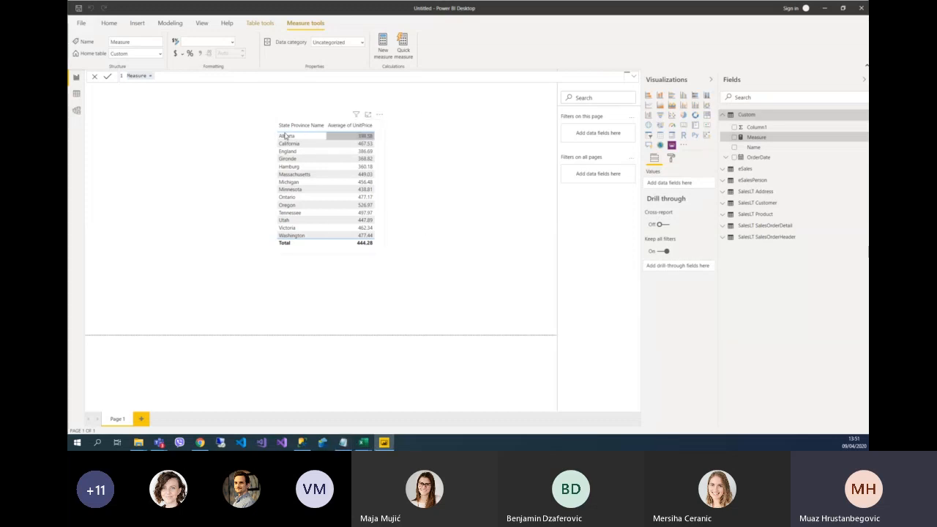
{"action": "left_click", "coordinate": [317, 118]}
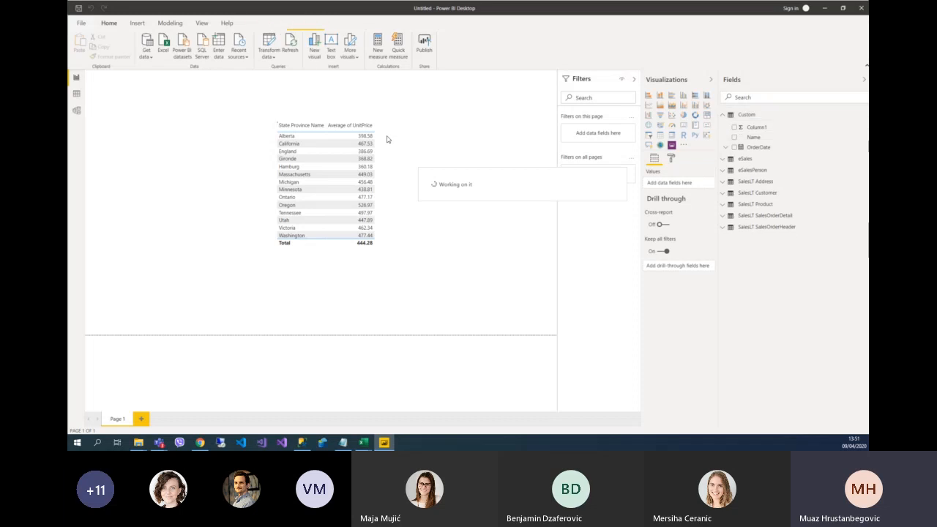
Move the table visual toward the page's left side and create a new measure in the Custom table.
{"action": "left_click_drag", "start_coordinate": [317, 140], "coordinate": [216, 140]}
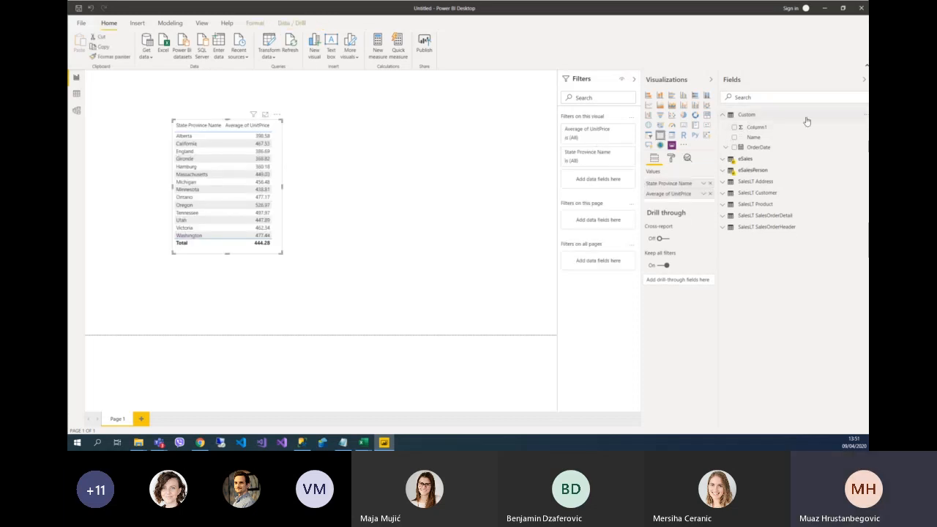
{"action": "left_click", "coordinate": [866, 117]}
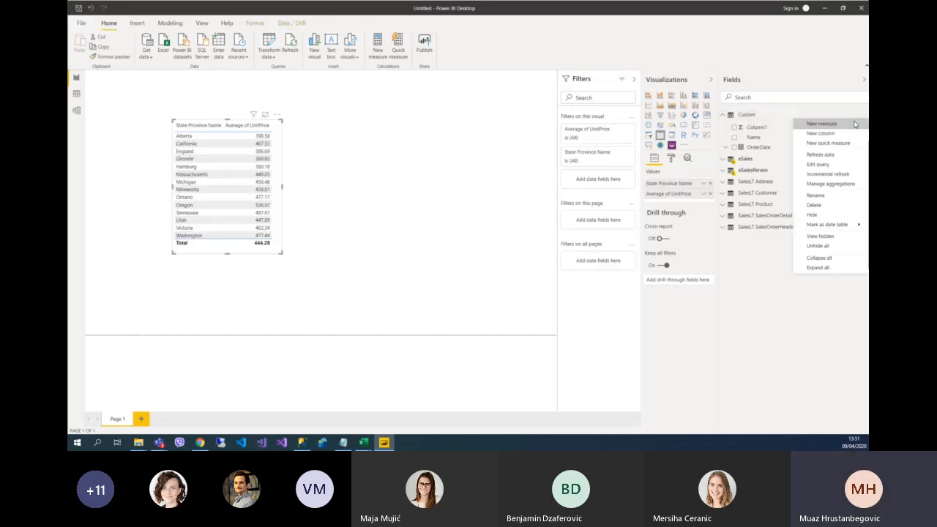
{"action": "left_click", "coordinate": [855, 124]}
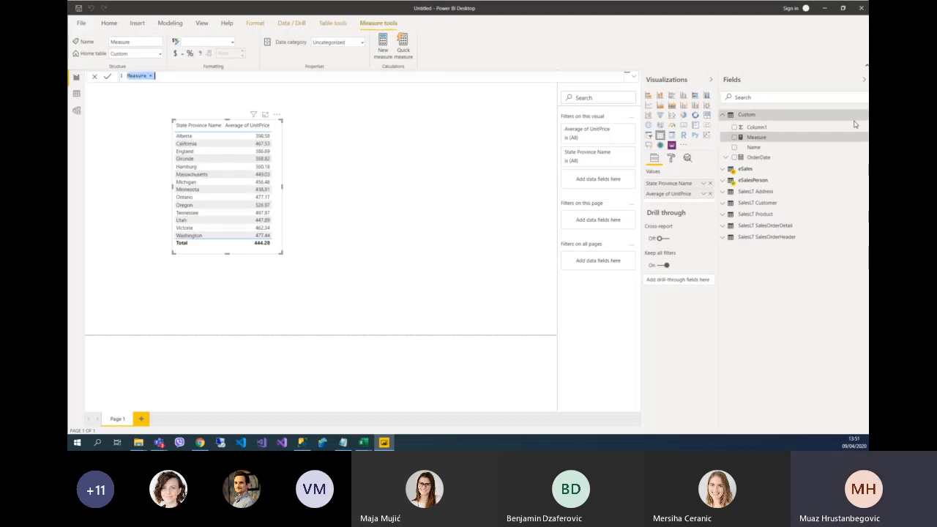
{"action": "type", "text": "&\" \"&"}
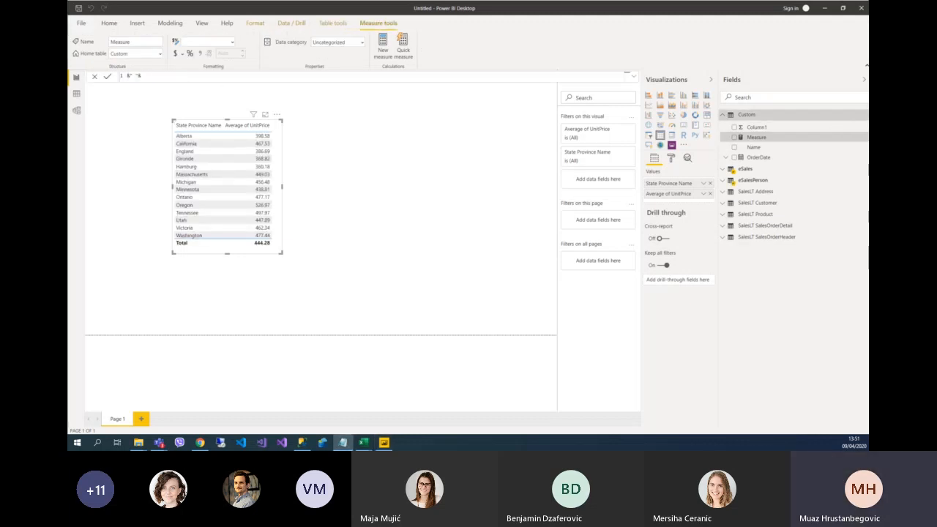
{"action": "left_click_drag", "start_coordinate": [147, 76], "coordinate": [105, 79]}
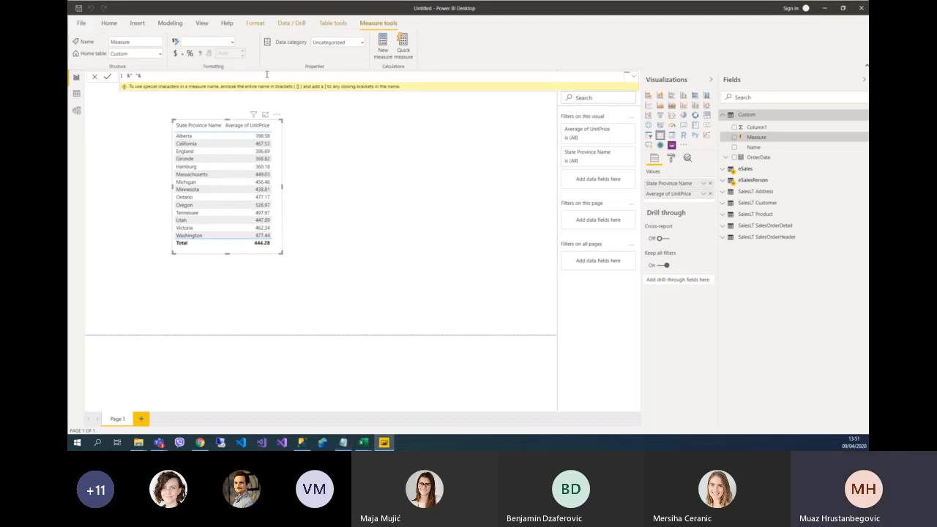
{"action": "left_click_drag", "start_coordinate": [125, 76], "coordinate": [107, 75]}
{"action": "left_click", "coordinate": [159, 76]}
{"action": "key", "text": "ctrl+a"}
{"action": "key", "text": "BackSpace"}
Name the measure ProfitMTD and enter a preliminary formula, TOTALMTD(SUM(Pro)), with an incomplete column reference.
{"action": "type", "text": "ProfitMTD = T"}
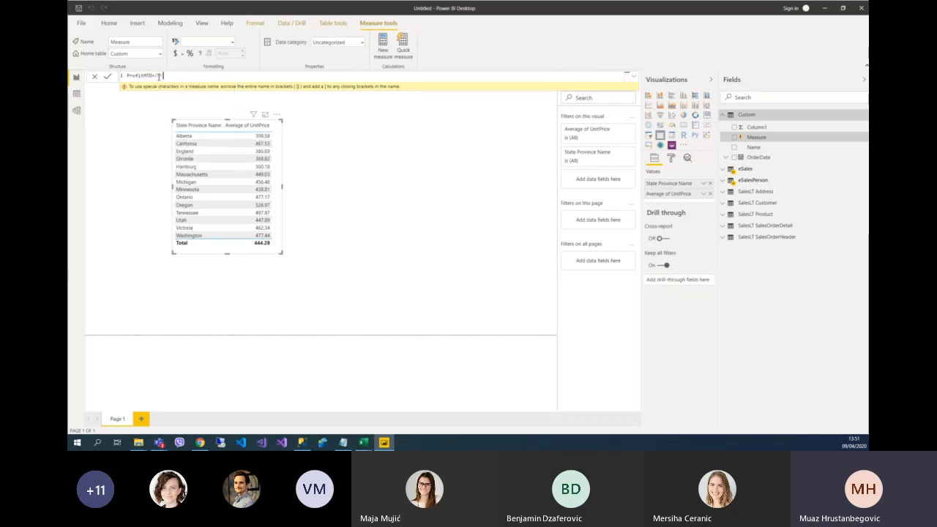
{"action": "type", "text": "OTALMTD(SU"}
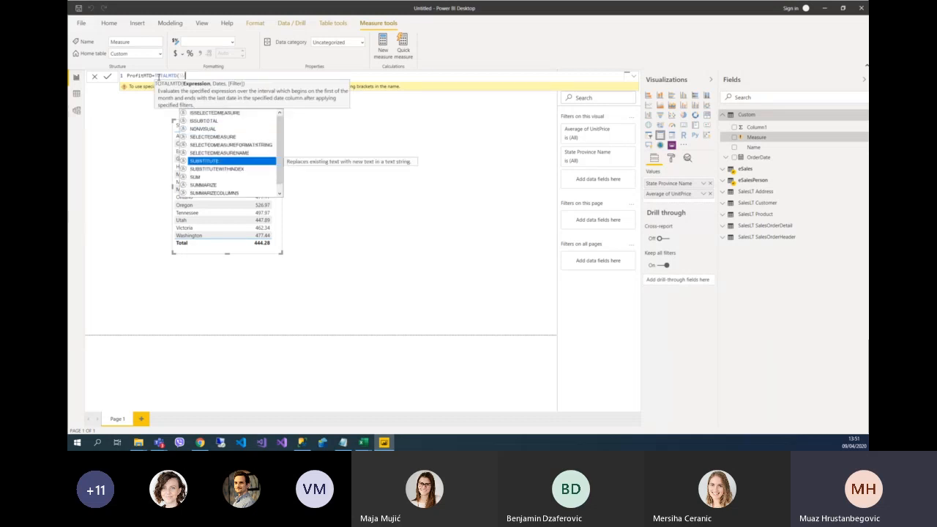
{"action": "type", "text": "M(Pr"}
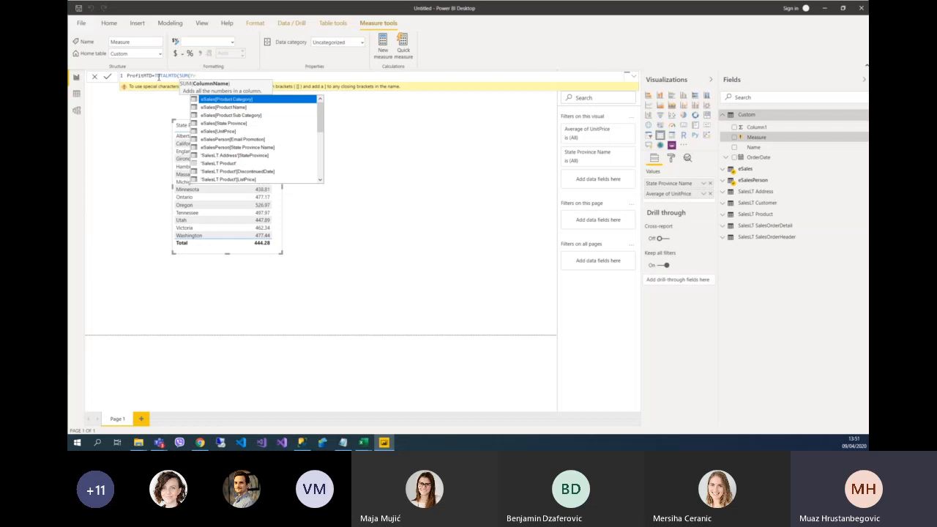
{"action": "type", "text": "of"}
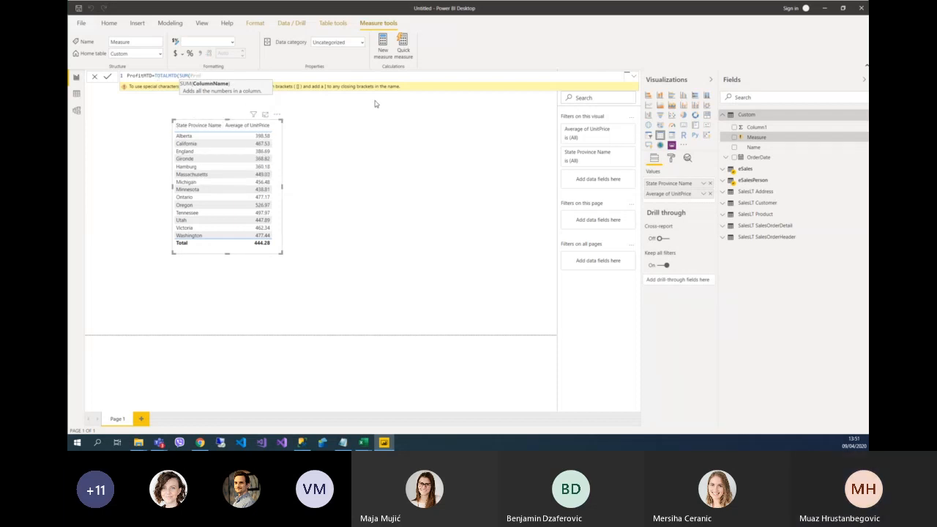
{"action": "type", "text": "))"}
{"action": "key", "text": "Return"}
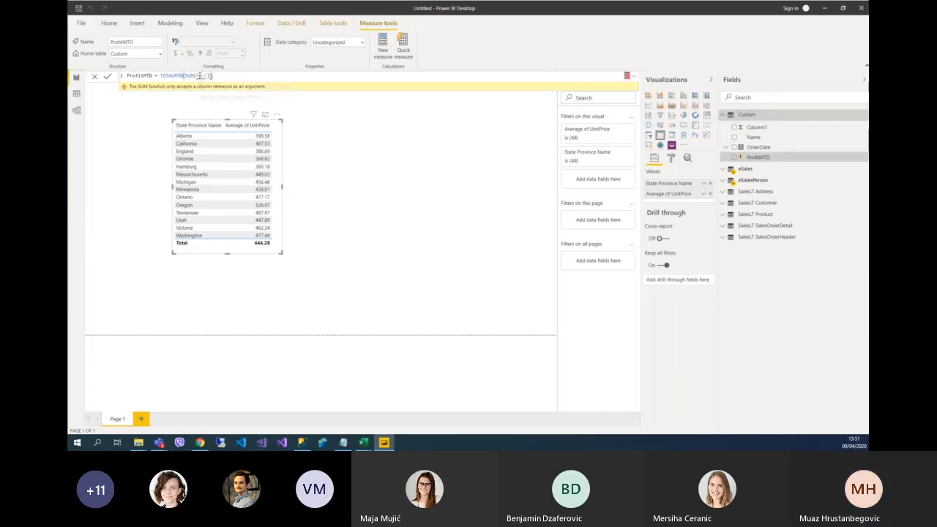
{"action": "left_click_drag", "start_coordinate": [213, 75], "coordinate": [206, 76]}
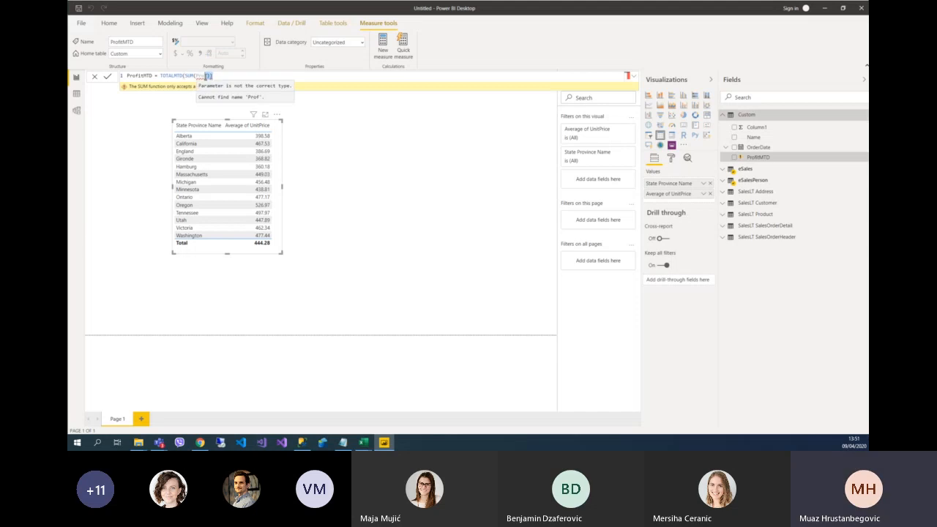
{"action": "key", "text": "BackSpace"}
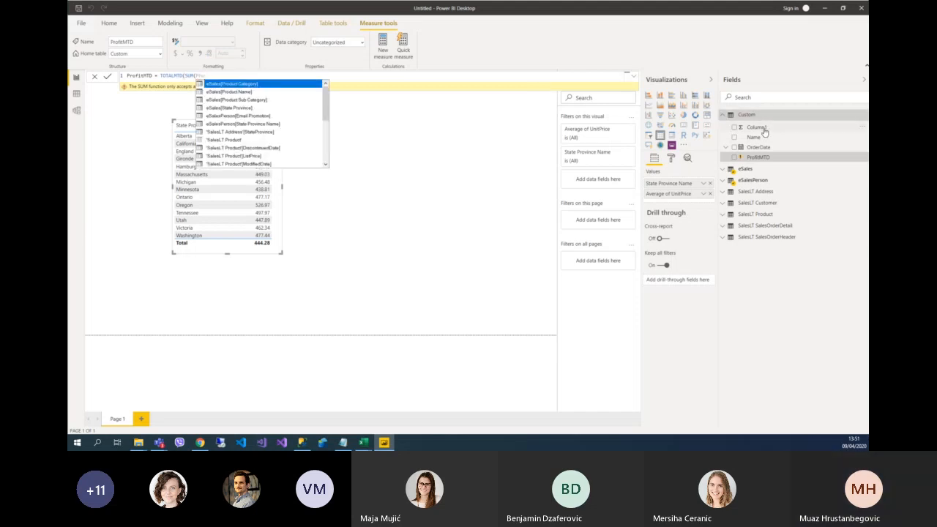
{"action": "type", "text": "))"}
{"action": "key", "text": "Return"}
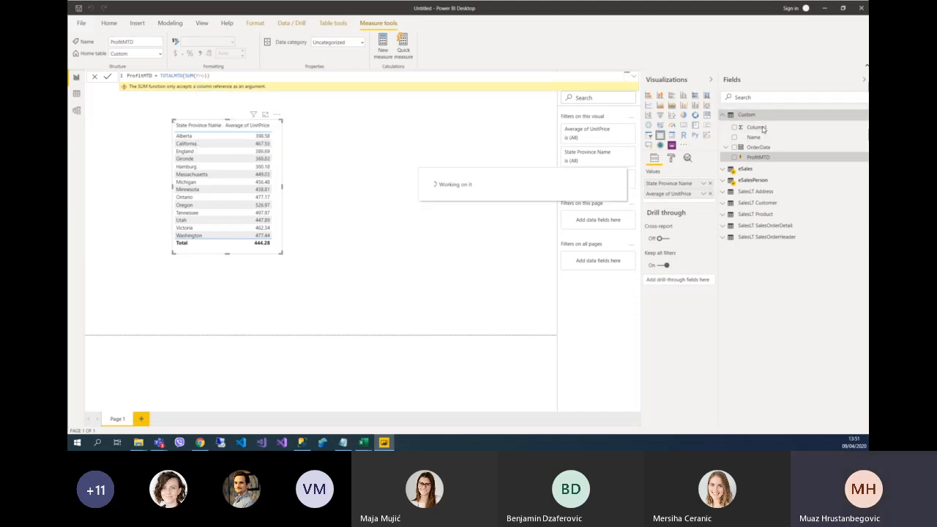
Rename Column1 in the Custom table to Profit.
{"action": "double_click", "coordinate": [762, 128]}
{"action": "type", "text": "Prof"}
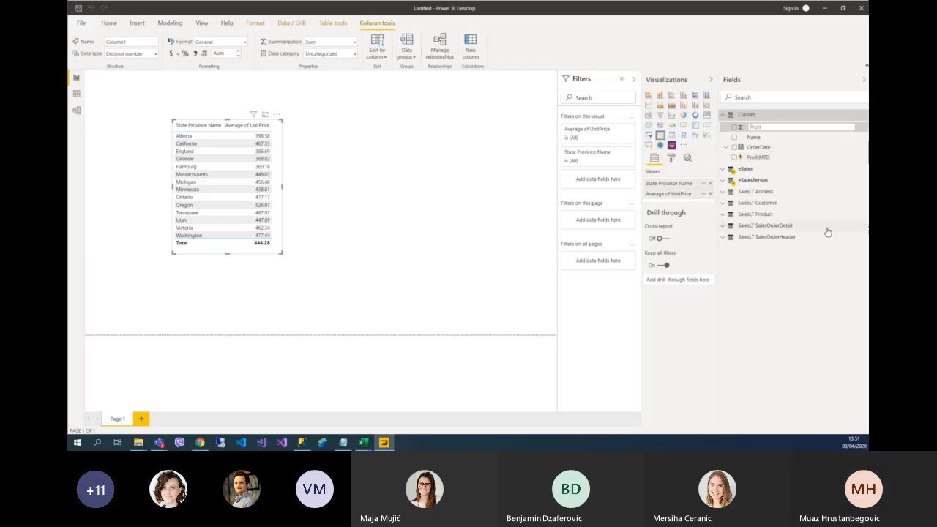
{"action": "type", "text": "it"}
{"action": "key", "text": "Return"}
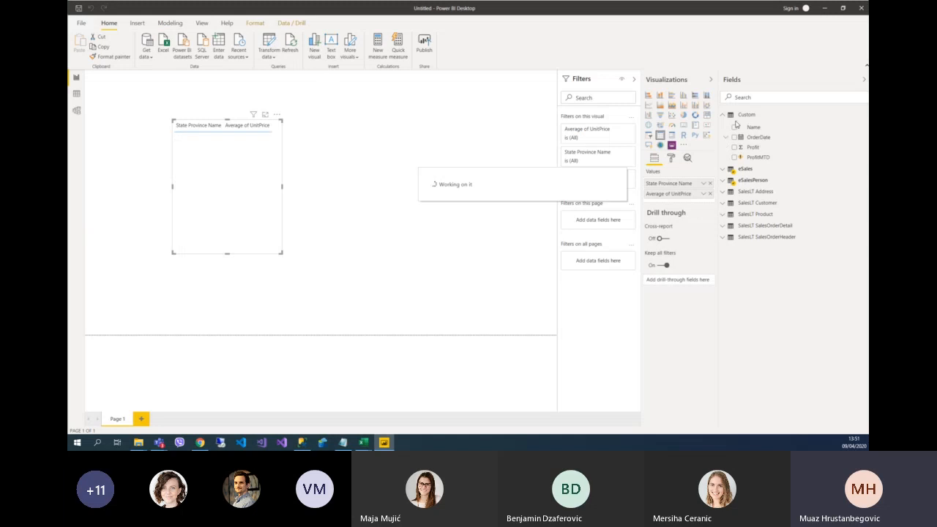
Reopen the ProfitMTD formula and make its SUM reference the 'Custom'[Profit] column.
{"action": "left_click", "coordinate": [761, 158]}
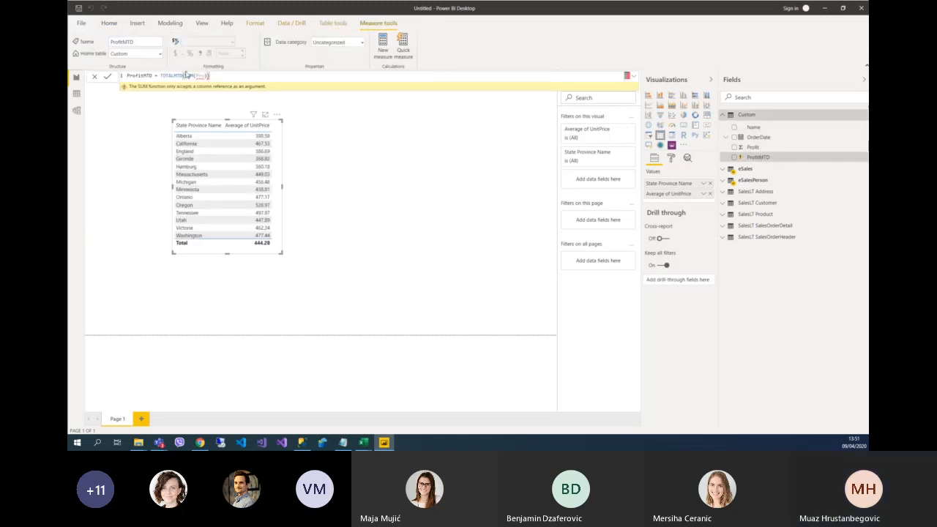
{"action": "left_click_drag", "start_coordinate": [223, 78], "coordinate": [205, 77]}
{"action": "key", "text": "BackSpace"}
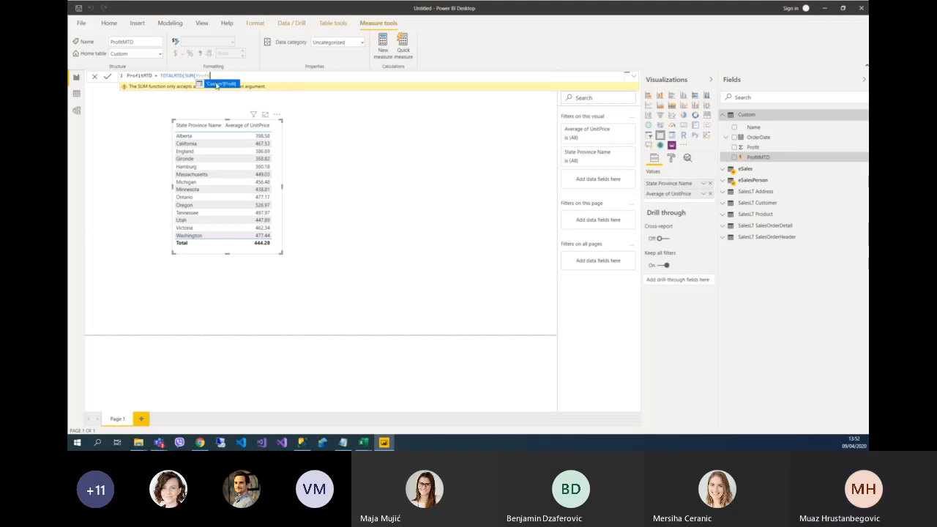
{"action": "left_click", "coordinate": [231, 84]}
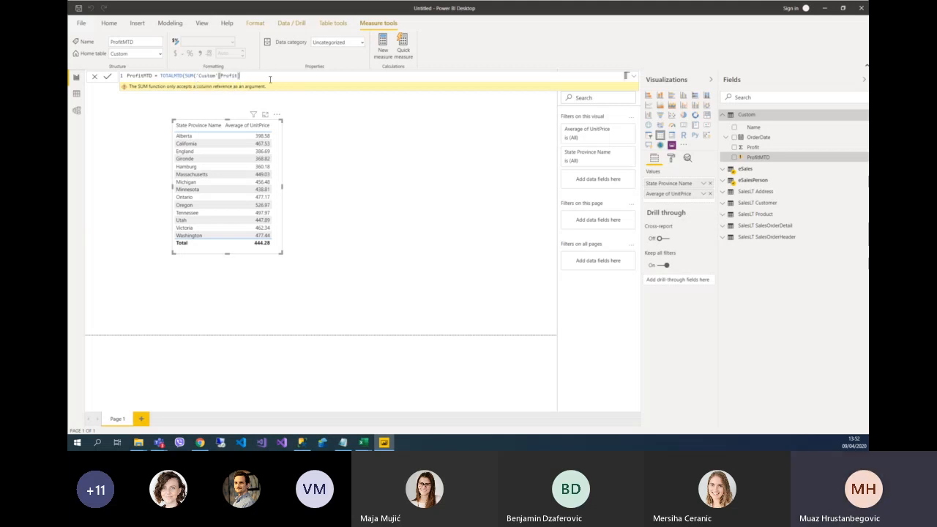
Add 'Custom'[OrderDate] as the dates argument of TOTALMTD and commit the ProfitMTD formula.
{"action": "type", "text": ","}
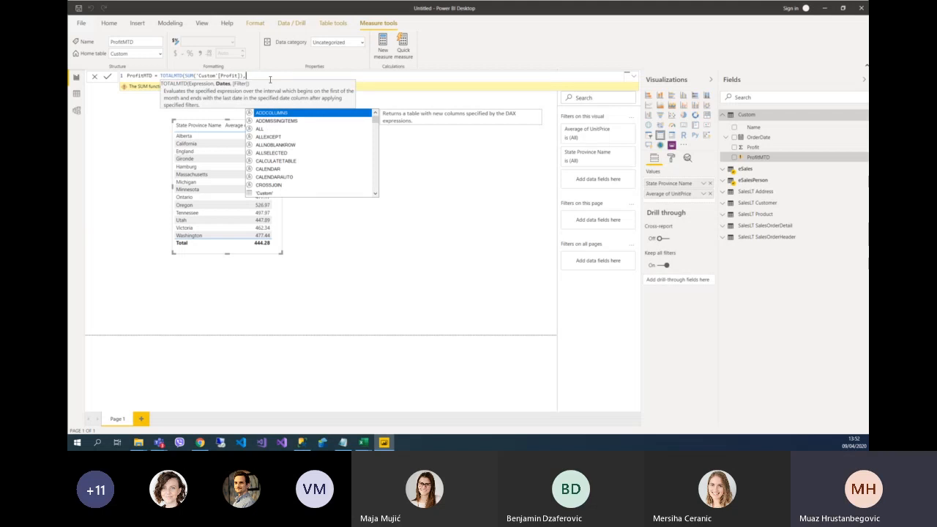
{"action": "type", "text": "o"}
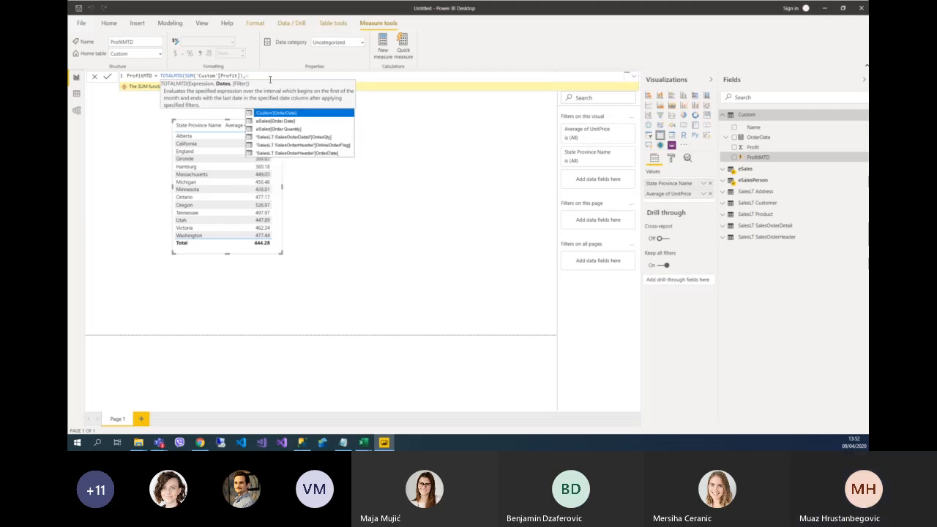
{"action": "type", "text": "rde"}
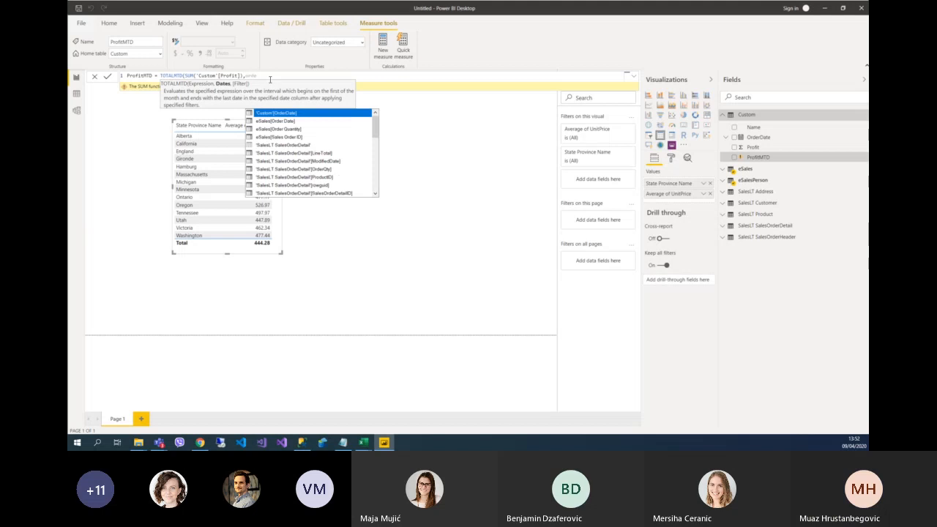
{"action": "left_click", "coordinate": [288, 115]}
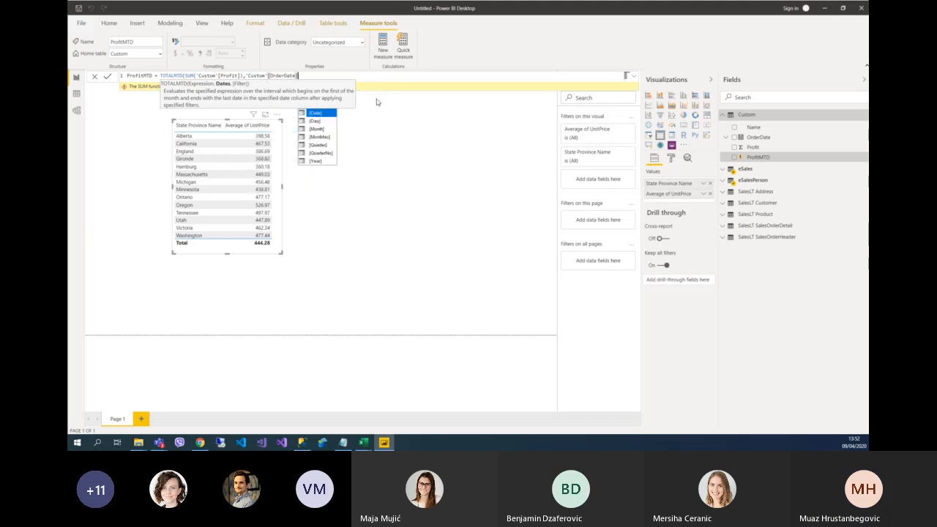
{"action": "type", "text": ")"}
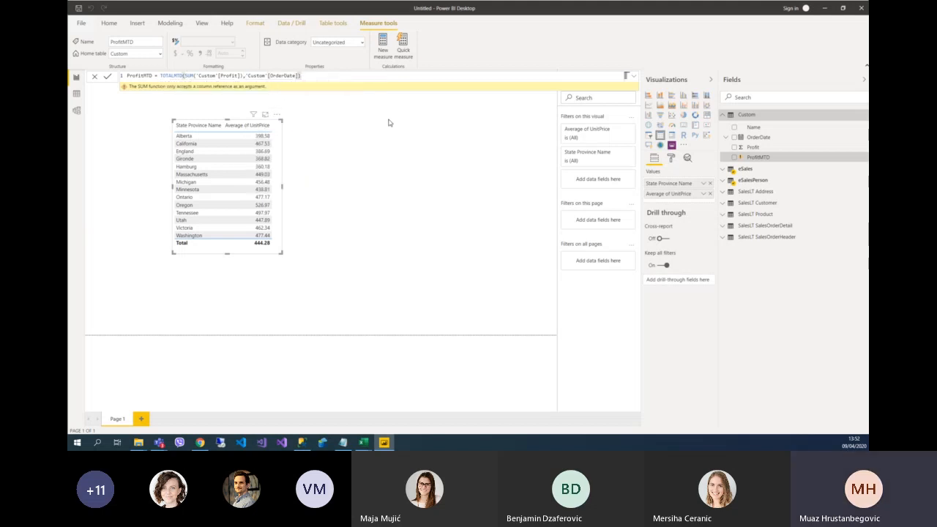
{"action": "key", "text": "Return"}
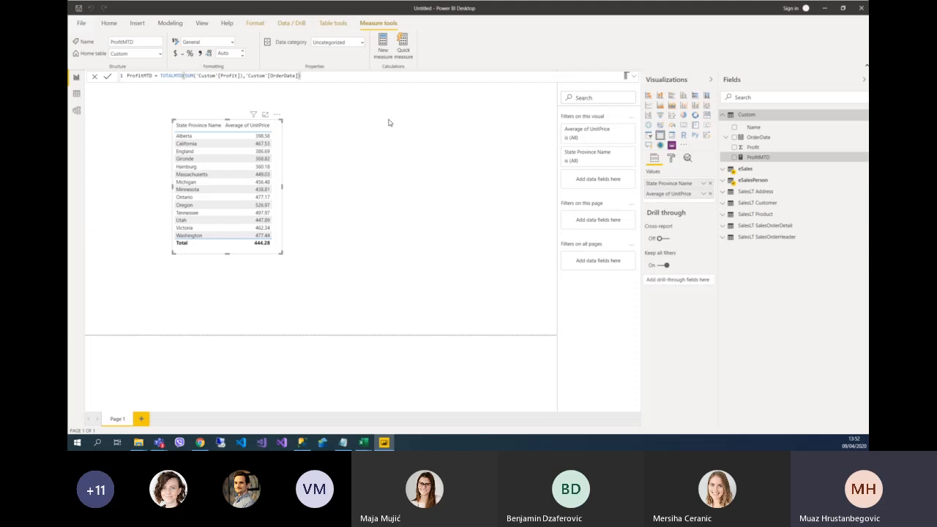
Start a quick measure for the Custom table, review the available calculations and choose Average per category.
{"action": "left_click", "coordinate": [863, 117]}
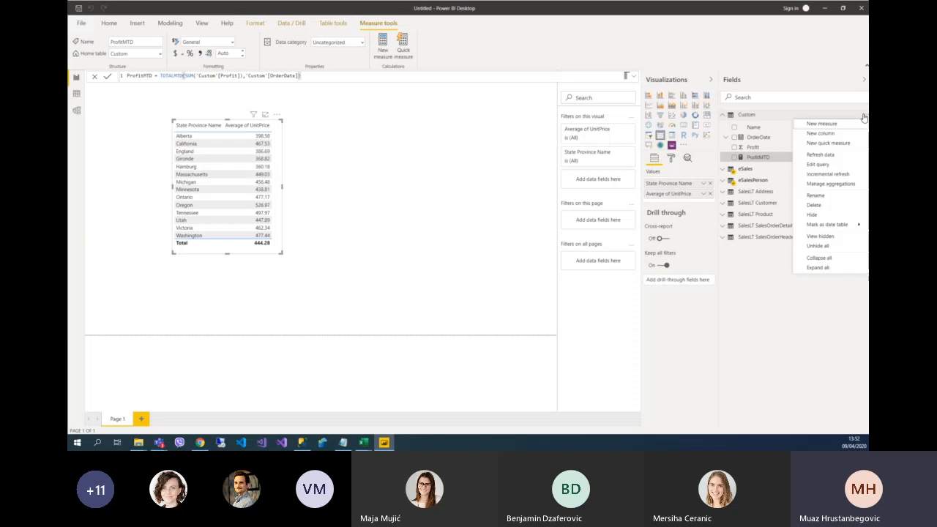
{"action": "left_click", "coordinate": [705, 27]}
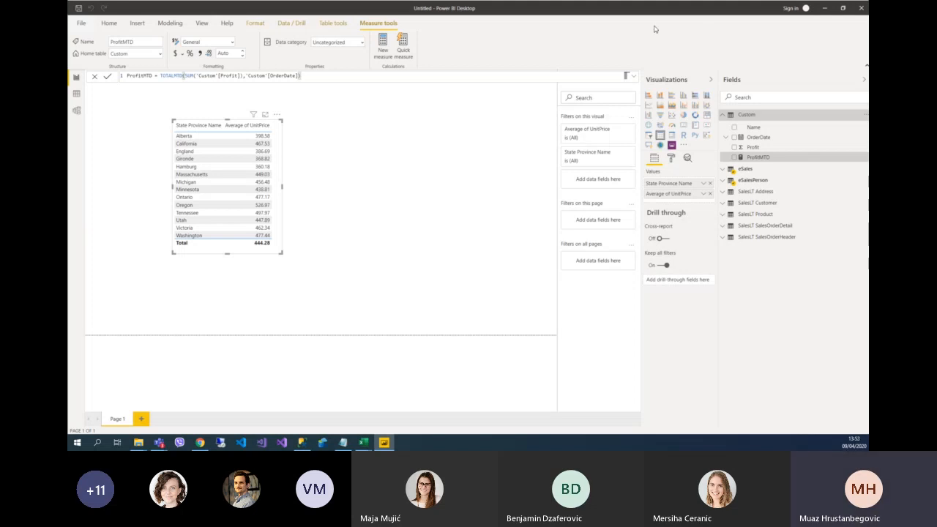
{"action": "left_click", "coordinate": [864, 118]}
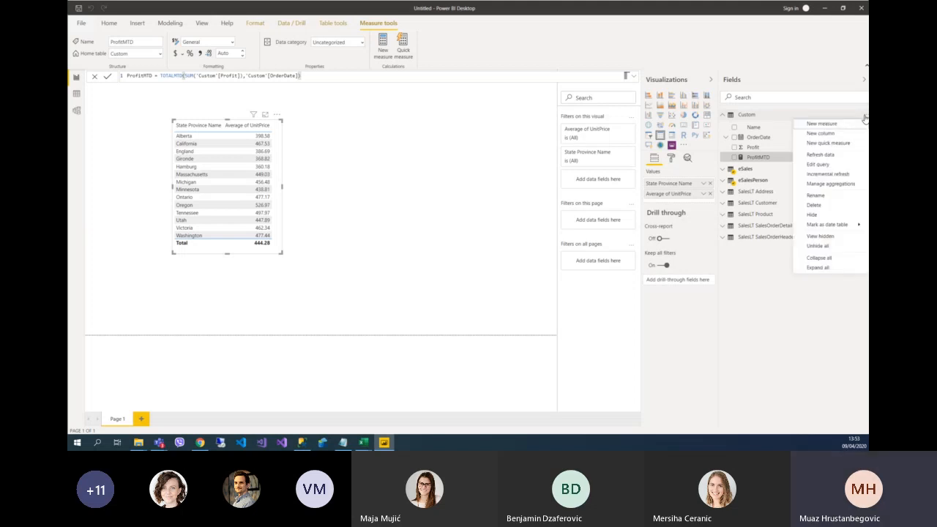
{"action": "left_click", "coordinate": [856, 143]}
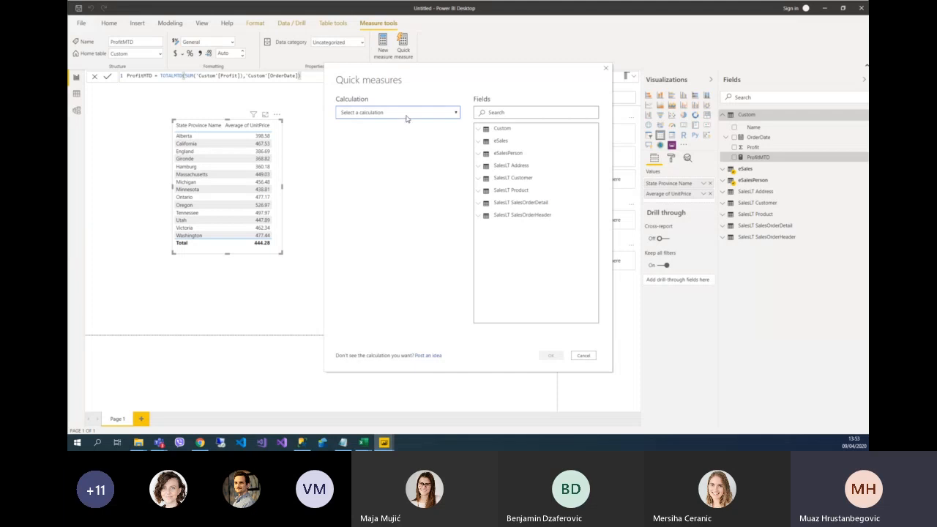
{"action": "left_click", "coordinate": [407, 115]}
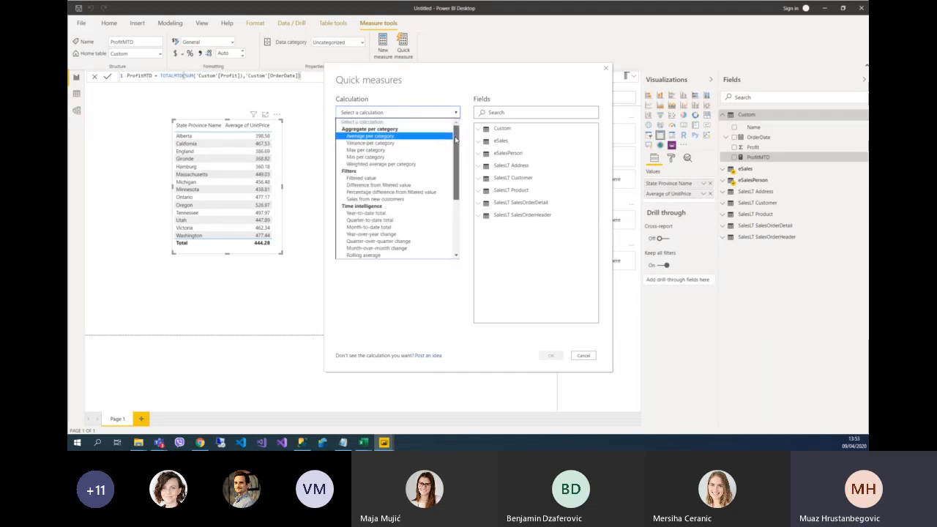
{"action": "left_click_drag", "start_coordinate": [455, 139], "coordinate": [458, 189]}
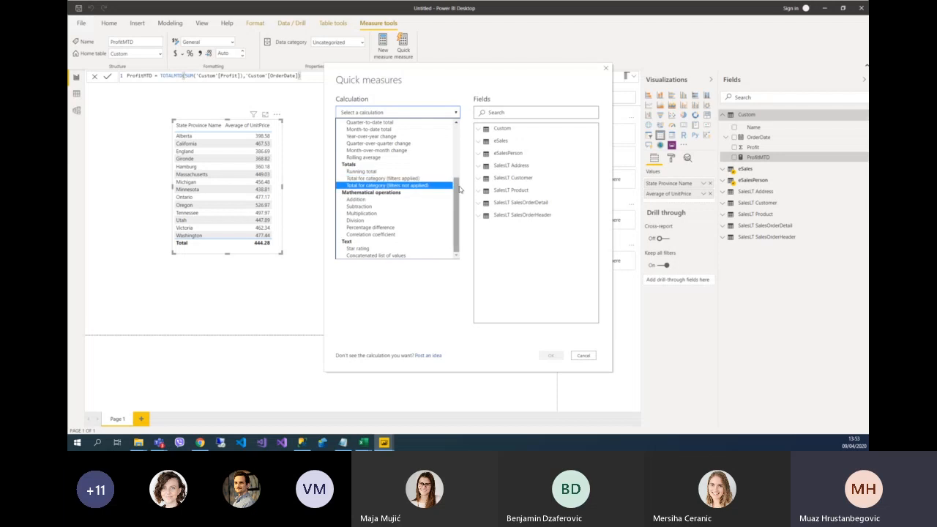
{"action": "left_click_drag", "start_coordinate": [457, 198], "coordinate": [457, 142]}
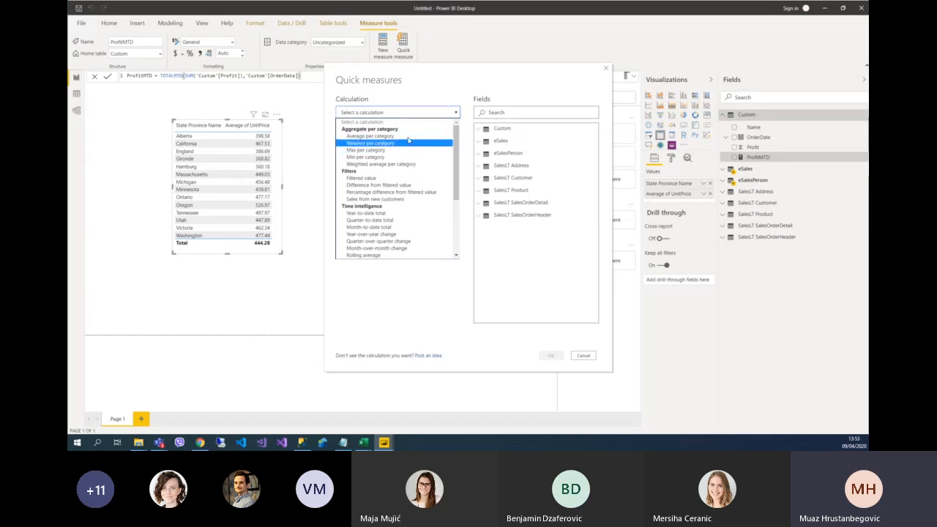
{"action": "scroll", "coordinate": [414, 154], "scroll_direction": "down", "scroll_amount": 3}
{"action": "scroll", "coordinate": [415, 155], "scroll_direction": "up", "scroll_amount": 3}
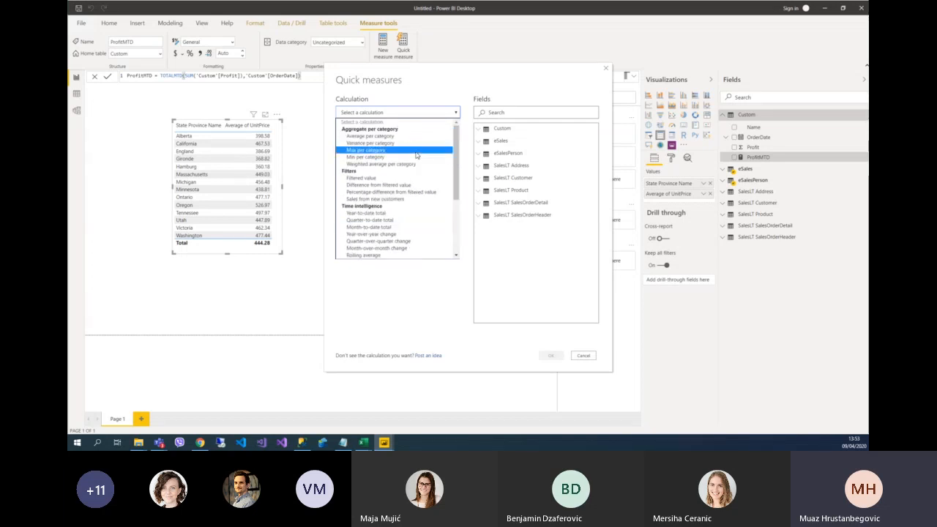
{"action": "left_click", "coordinate": [396, 136]}
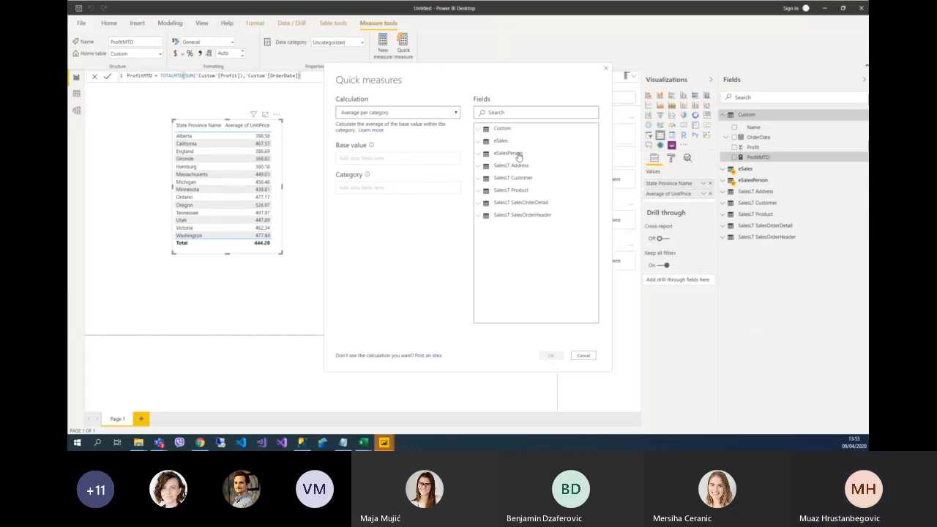
Set Profit from the Custom table as the quick measure's base value, replacing a first try with Name.
{"action": "left_click", "coordinate": [478, 129]}
{"action": "left_click_drag", "start_coordinate": [494, 141], "coordinate": [378, 159]}
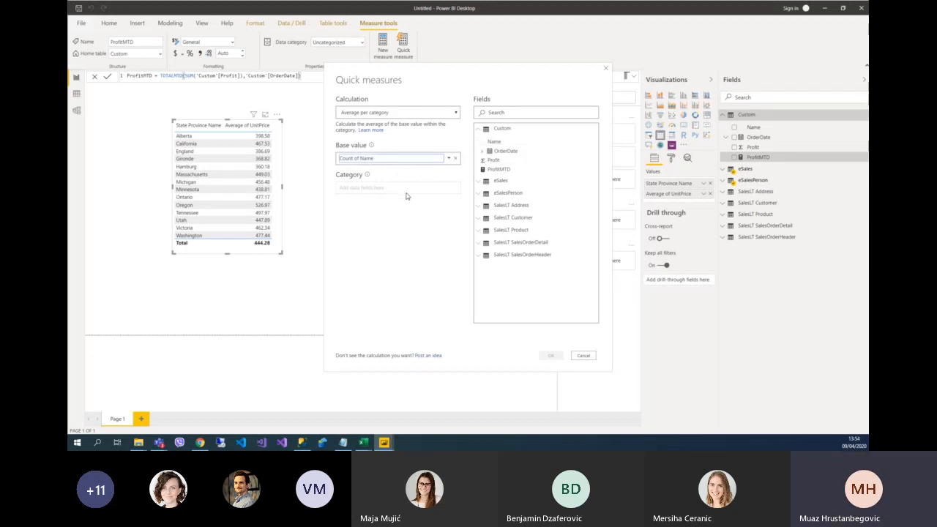
{"action": "left_click", "coordinate": [454, 158]}
{"action": "left_click_drag", "start_coordinate": [493, 160], "coordinate": [388, 163]}
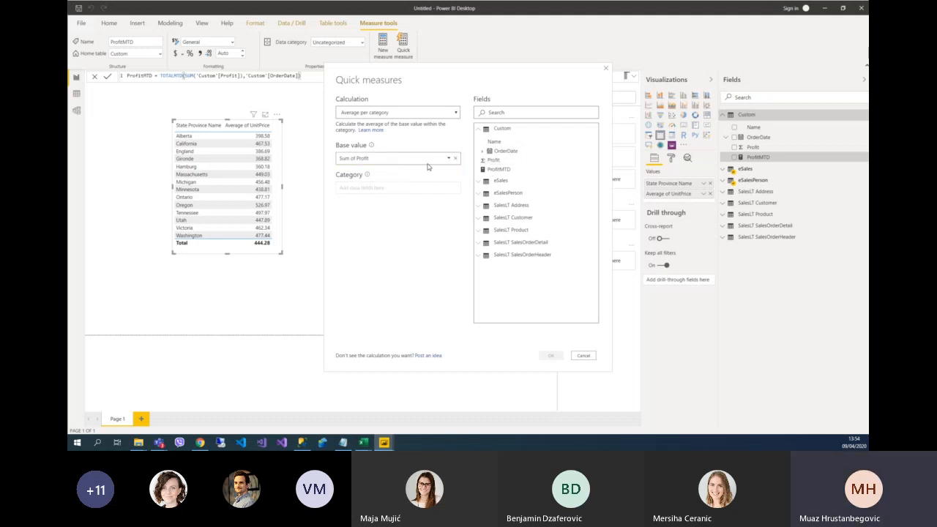
Set Name from the Custom table as the quick measure's category, create the measure and deselect the state table.
{"action": "left_click_drag", "start_coordinate": [503, 148], "coordinate": [389, 189]}
{"action": "left_click", "coordinate": [552, 355]}
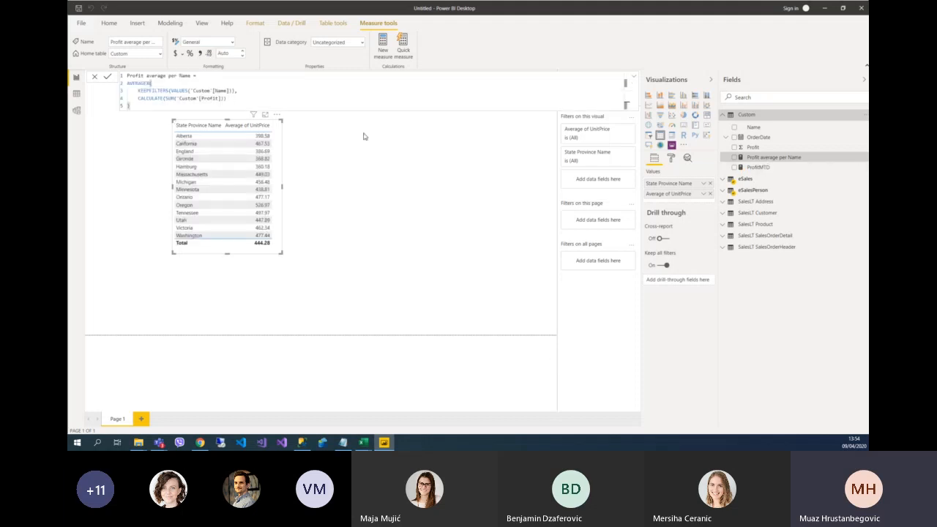
{"action": "left_click", "coordinate": [372, 162]}
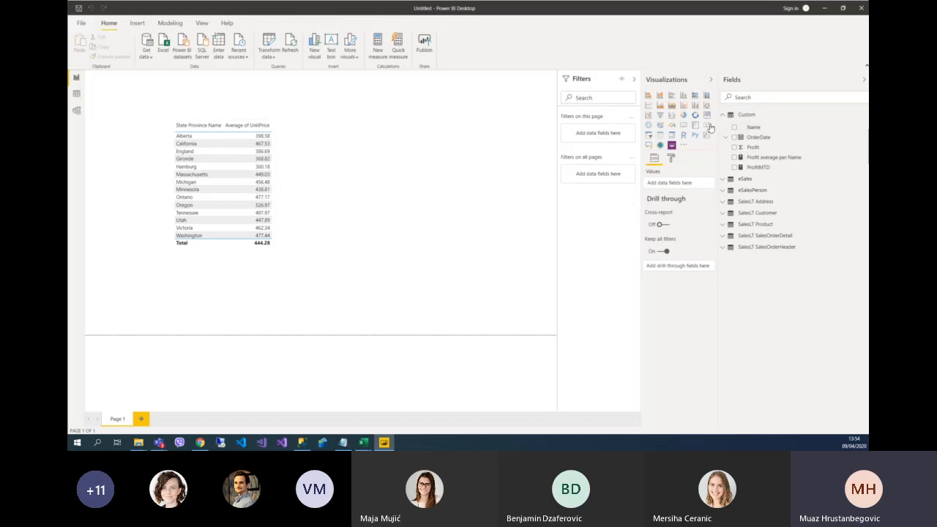
Add a table visual to the report page with Name and Profit average per Name from the Custom table.
{"action": "left_click", "coordinate": [660, 137]}
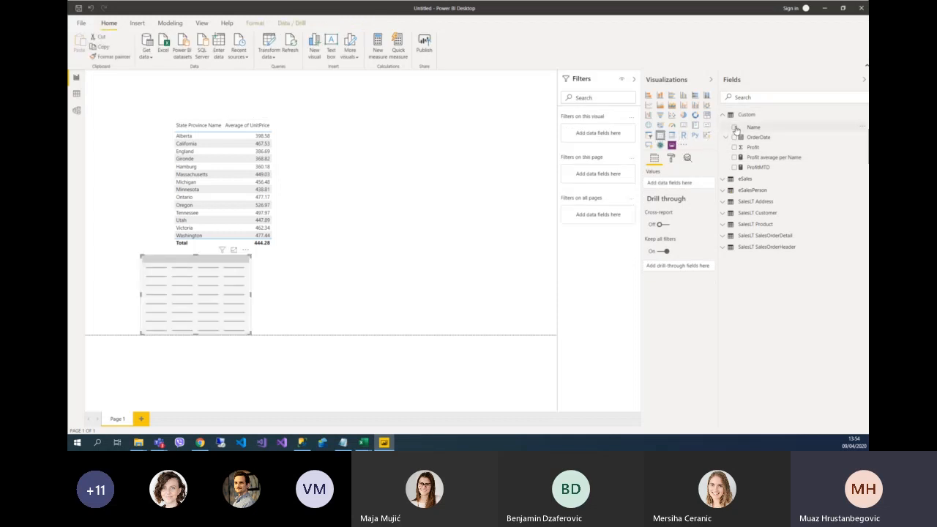
{"action": "left_click", "coordinate": [734, 127]}
{"action": "left_click", "coordinate": [734, 157]}
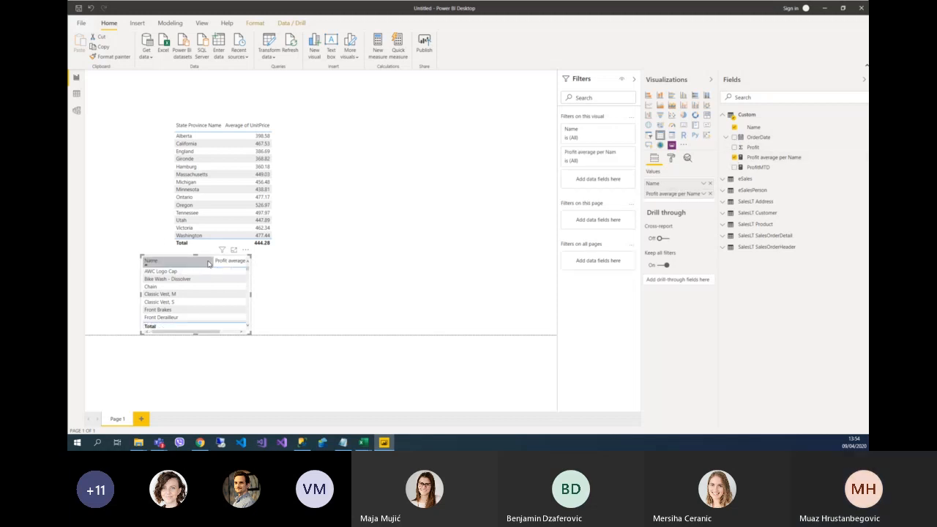
Widen the product table so the Profit average per Name column fits, and look through its rows.
{"action": "left_click", "coordinate": [267, 280]}
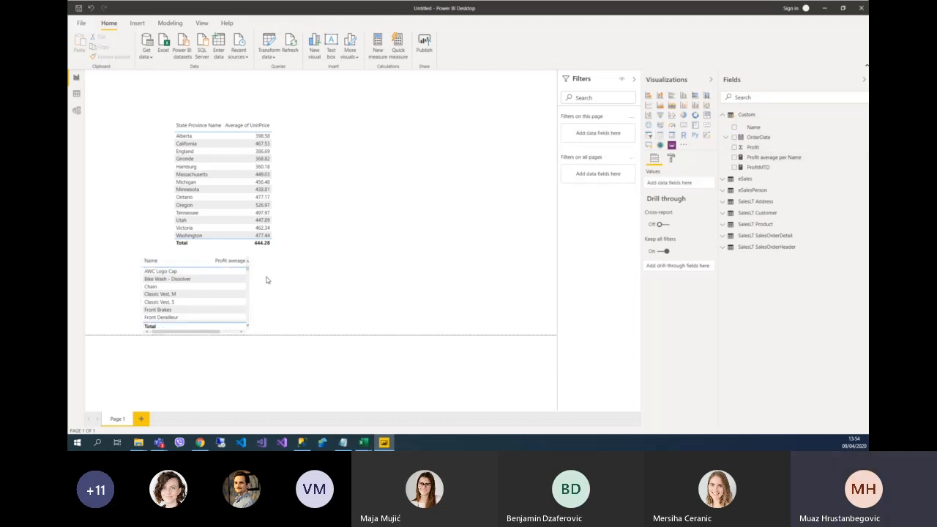
{"action": "left_click", "coordinate": [248, 325]}
{"action": "left_click_drag", "start_coordinate": [249, 330], "coordinate": [384, 329]}
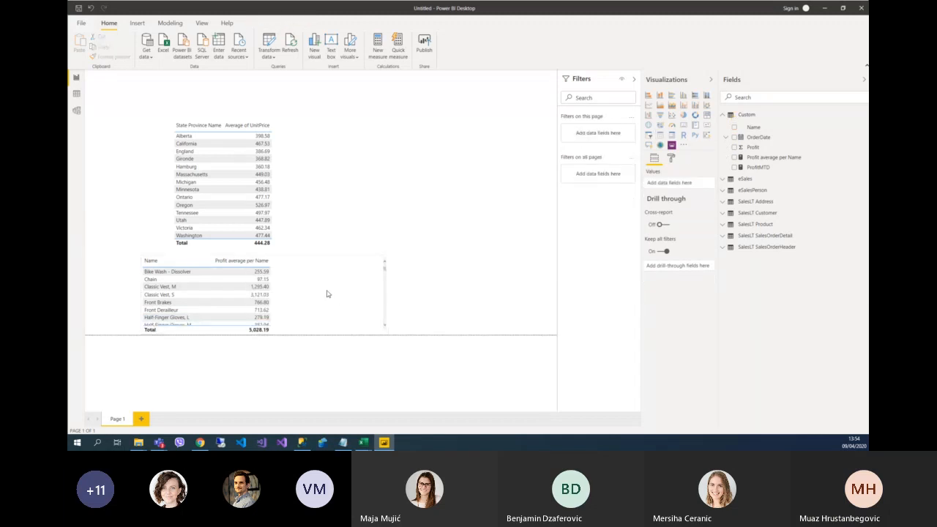
{"action": "left_click", "coordinate": [303, 263]}
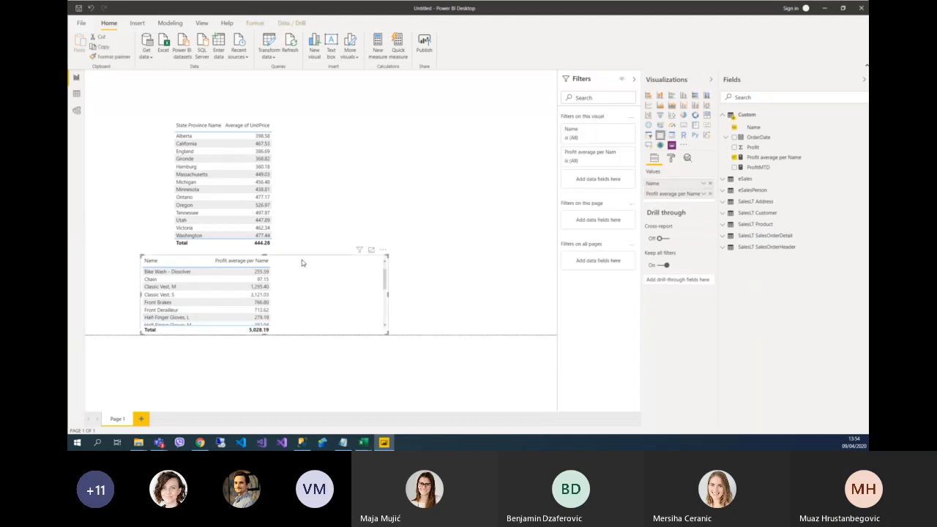
{"action": "left_click", "coordinate": [385, 219]}
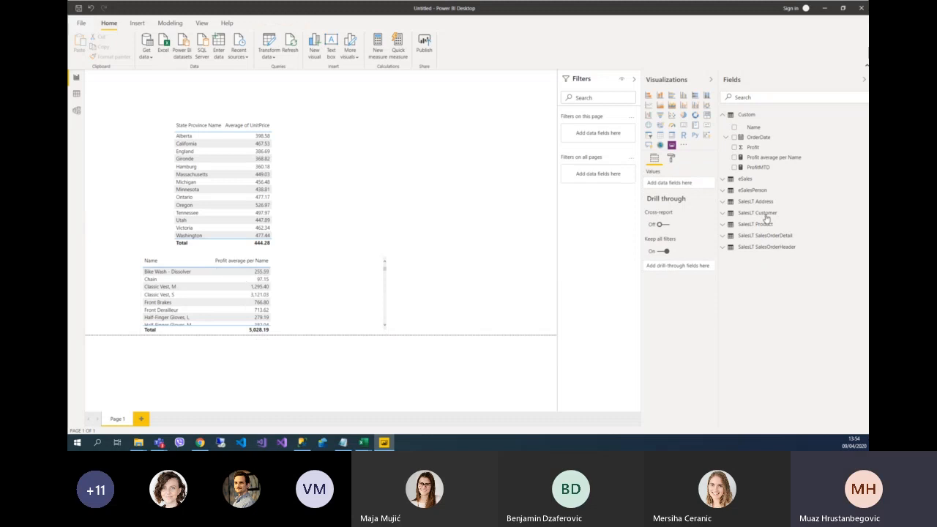
{"action": "scroll", "coordinate": [213, 296], "scroll_direction": "down", "scroll_amount": 10}
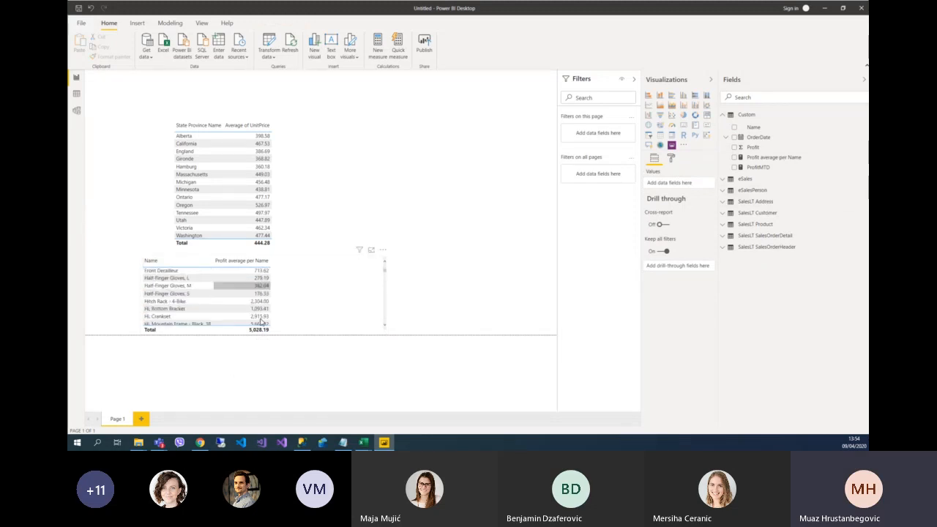
{"action": "scroll", "coordinate": [296, 309], "scroll_direction": "up", "scroll_amount": 5}
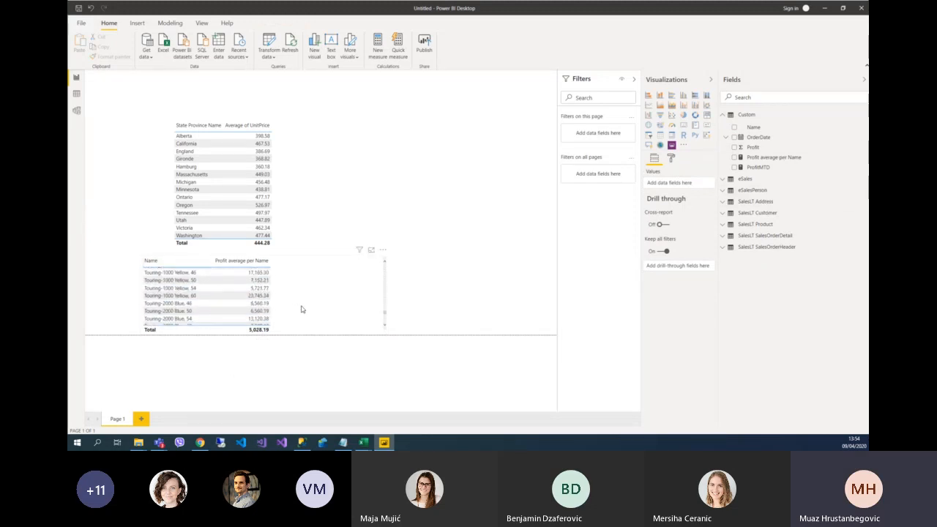
{"action": "scroll", "coordinate": [297, 307], "scroll_direction": "up", "scroll_amount": 5}
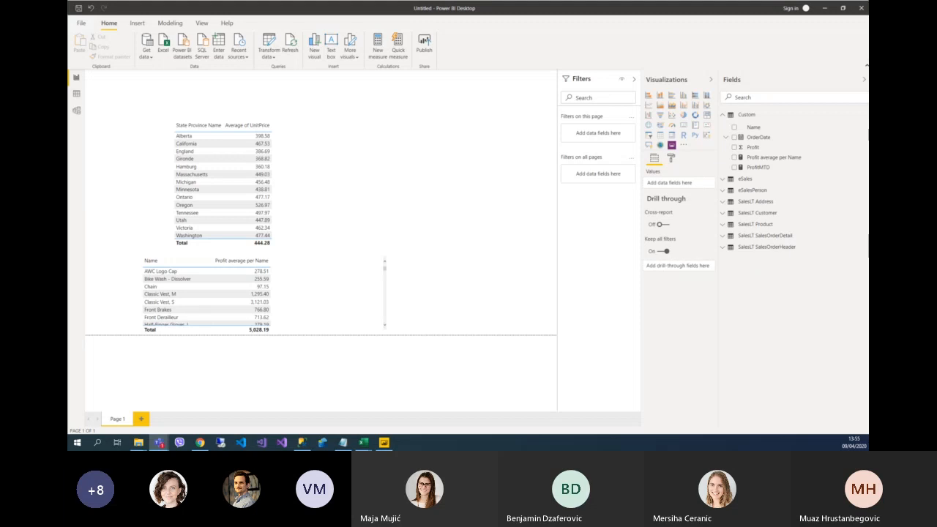
Narrow the product profit table so its frame ends just beyond the Profit average per Name column.
{"action": "key", "text": "alt+Tab"}
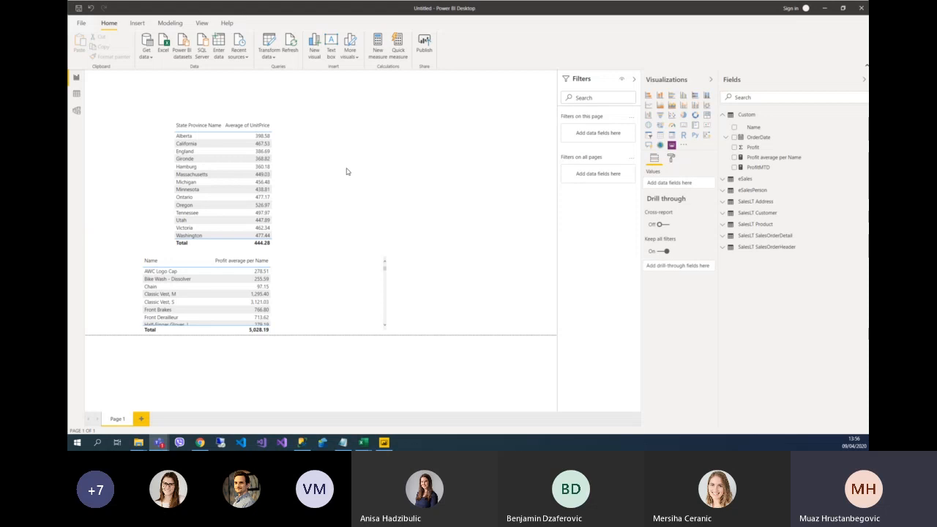
{"action": "left_click", "coordinate": [276, 176]}
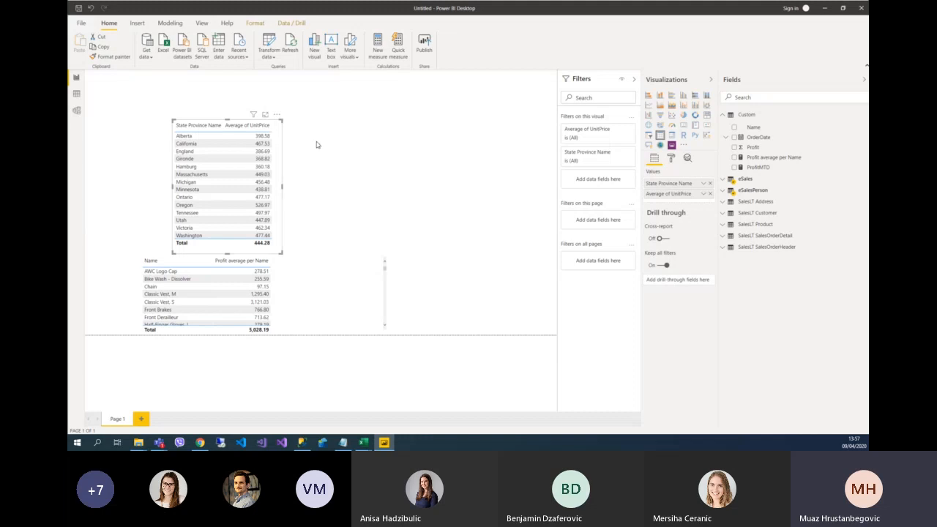
{"action": "left_click", "coordinate": [299, 158]}
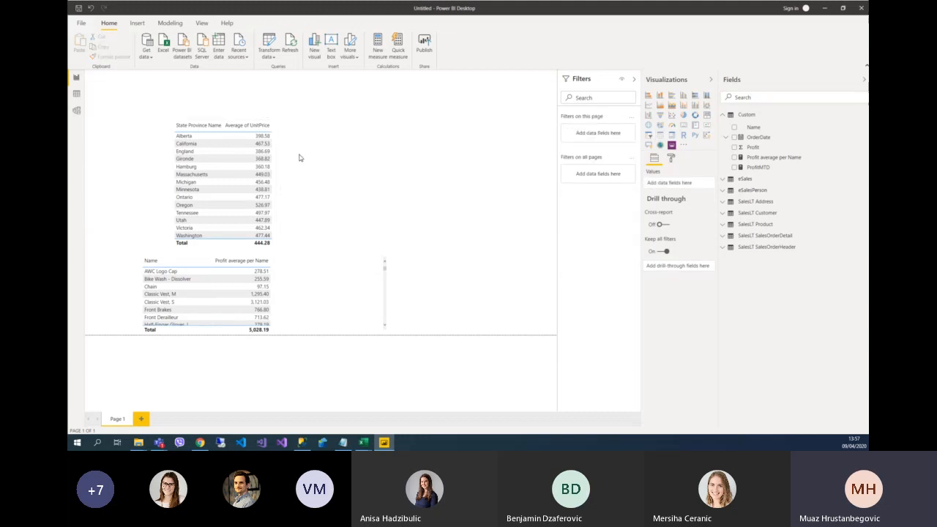
{"action": "left_click", "coordinate": [364, 284]}
{"action": "left_click_drag", "start_coordinate": [387, 296], "coordinate": [279, 287]}
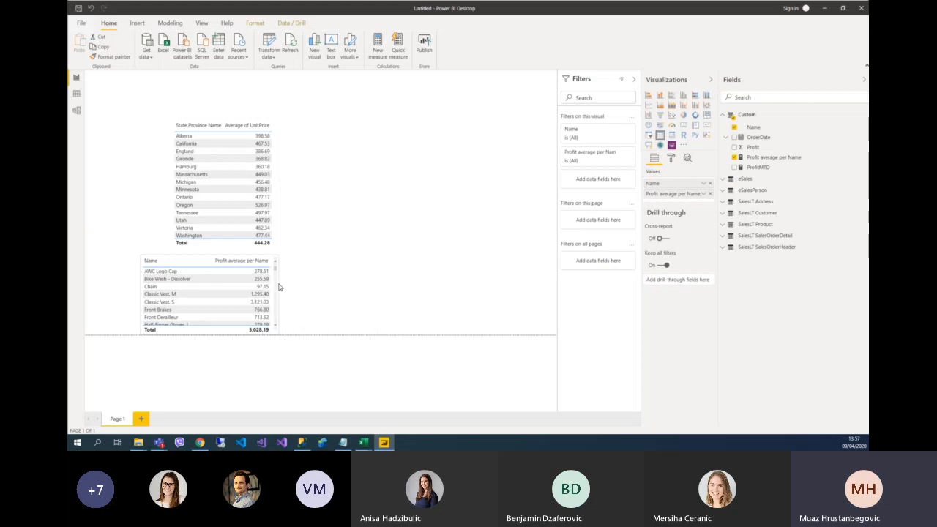
{"action": "left_click", "coordinate": [330, 286]}
Move the State Province Name table up and to the left so it roughly lines up with the product table's left edge.
{"action": "left_click", "coordinate": [281, 224]}
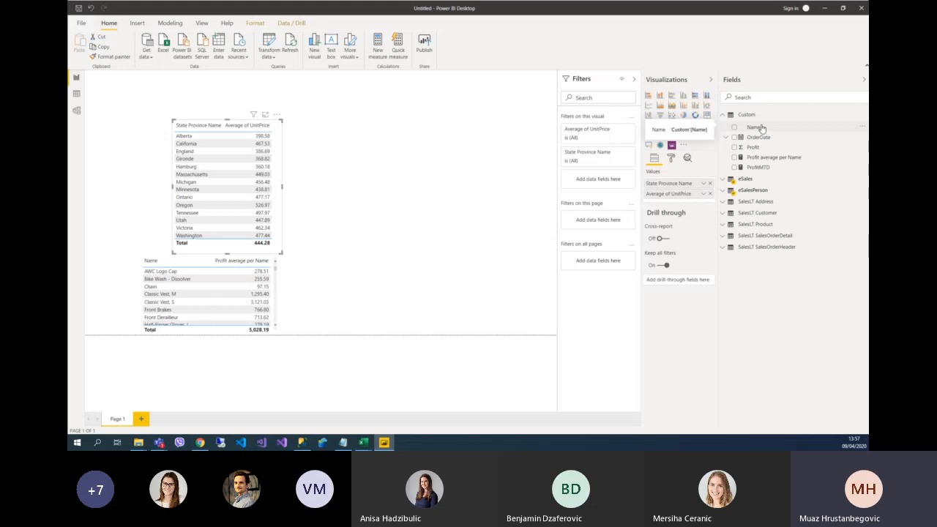
{"action": "left_click", "coordinate": [500, 145]}
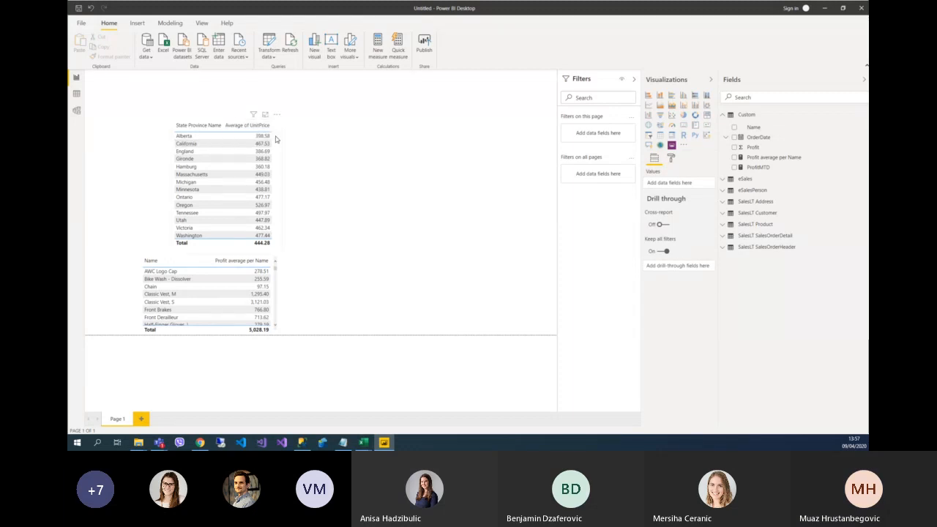
{"action": "left_click", "coordinate": [253, 116]}
{"action": "left_click_drag", "start_coordinate": [253, 116], "coordinate": [225, 100]}
{"action": "left_click", "coordinate": [278, 275]}
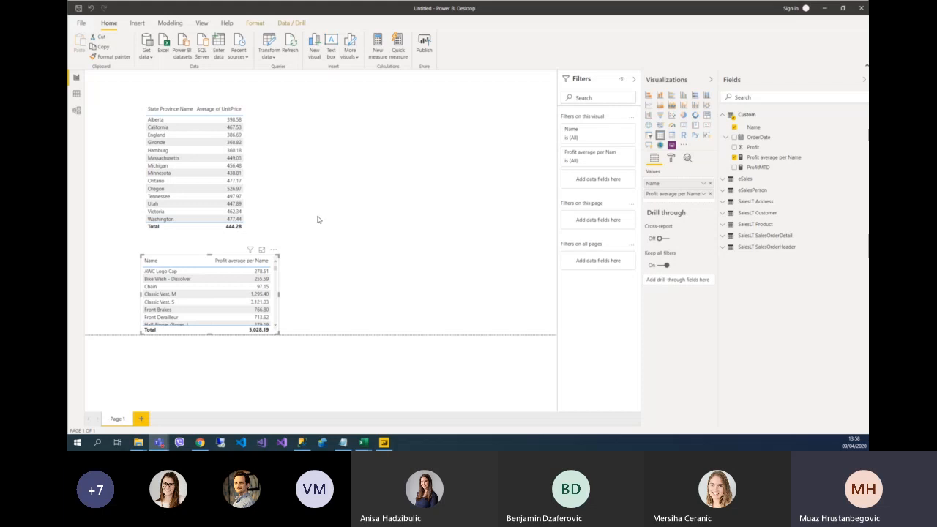
{"action": "left_click", "coordinate": [251, 179]}
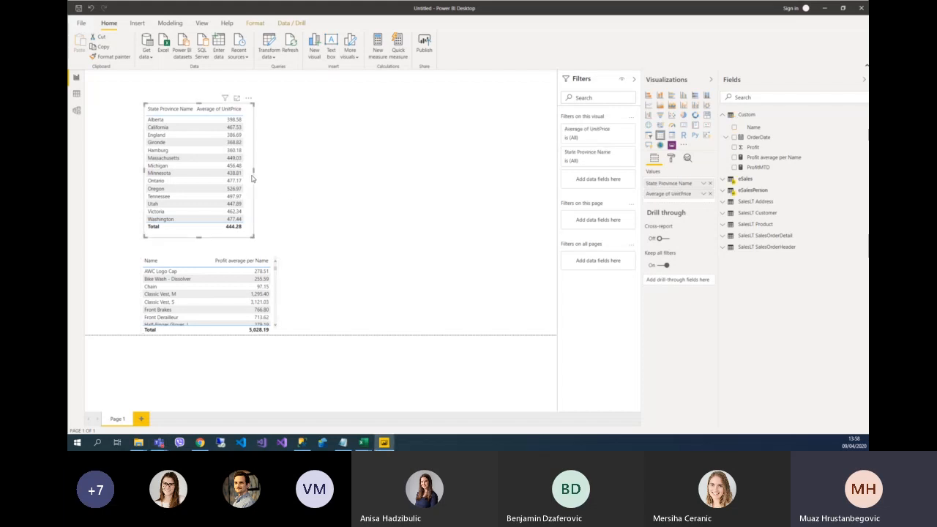